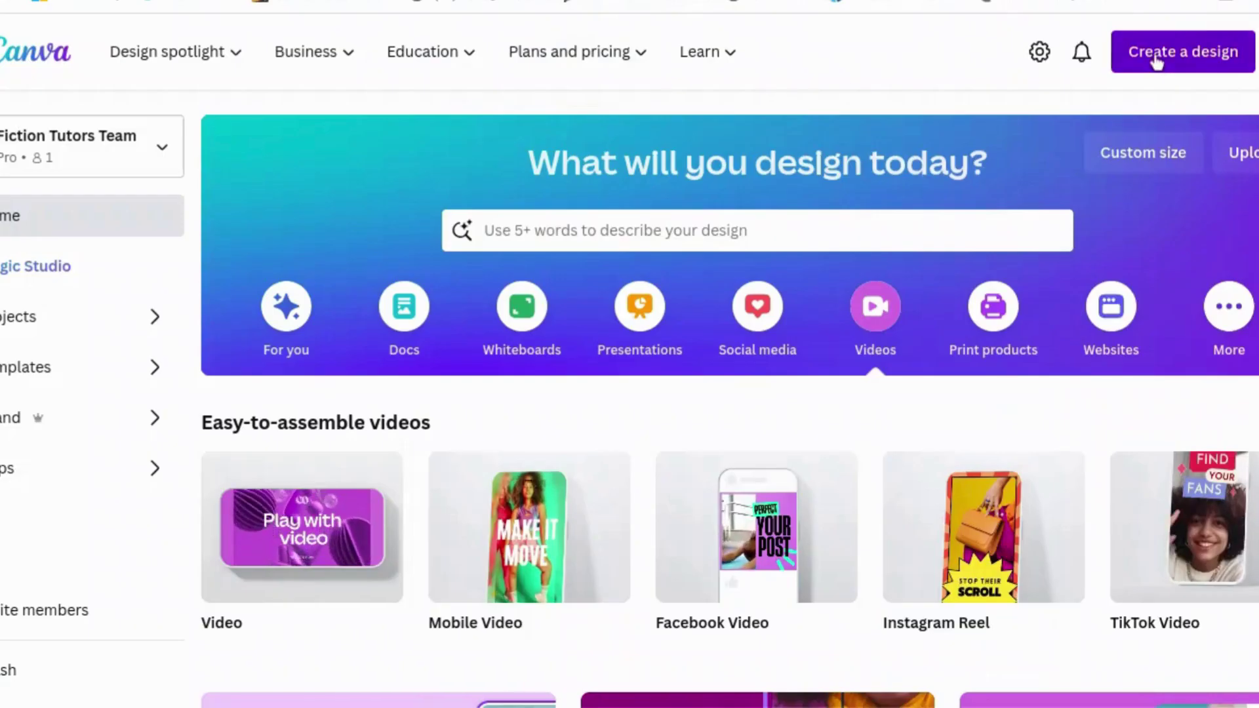
- Start a new blank custom-size design of 1600 × 2560 px
click(1153, 55)
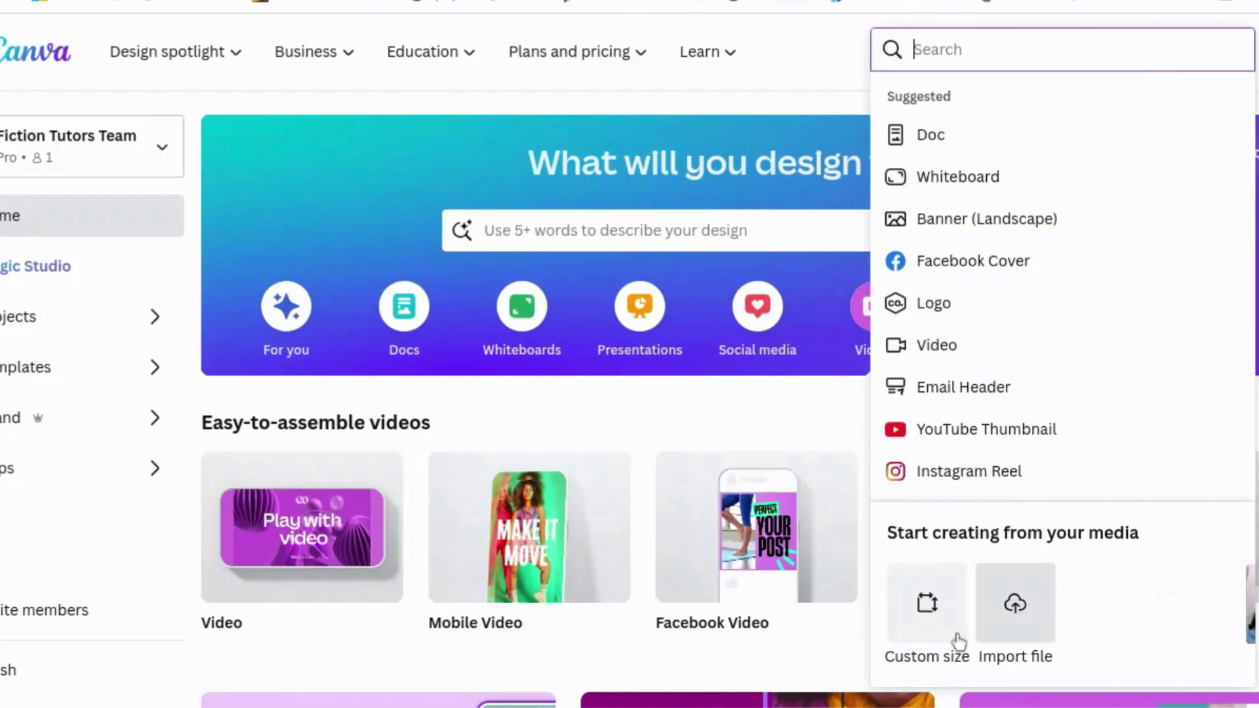
click(931, 617)
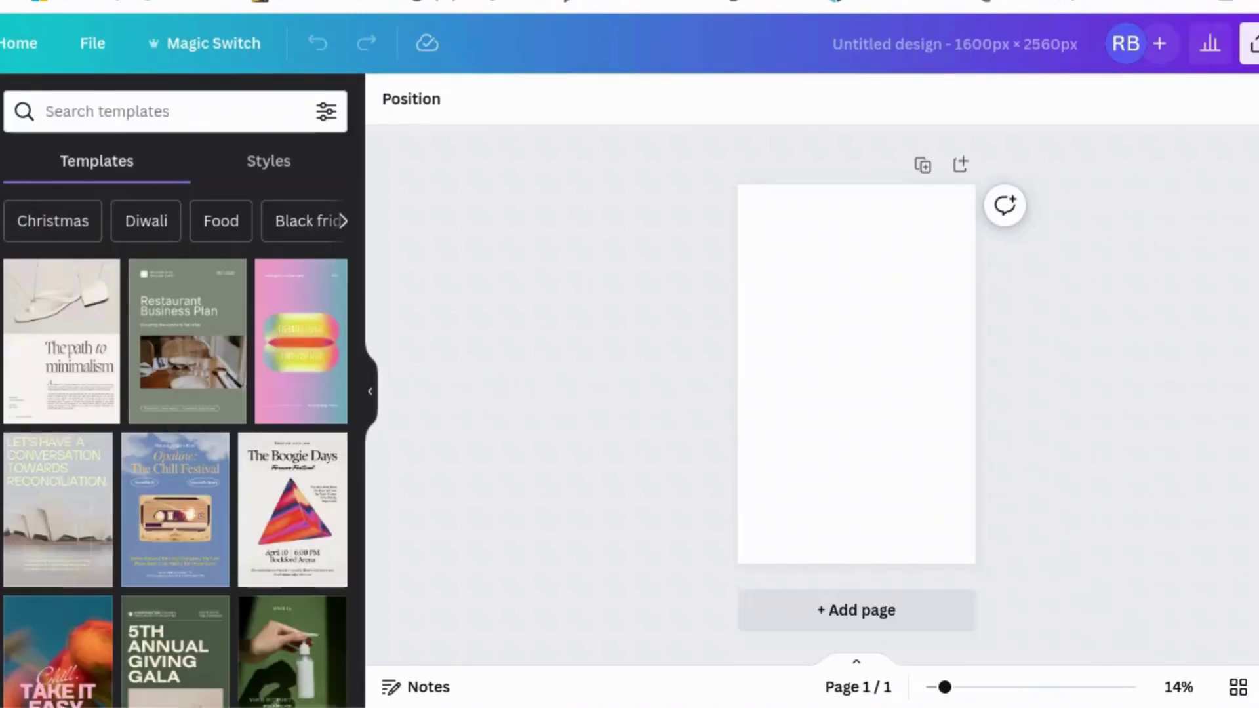
- Add a heading reading POWER GAMES on two lines and enlarge it to size 265
click(266, 379)
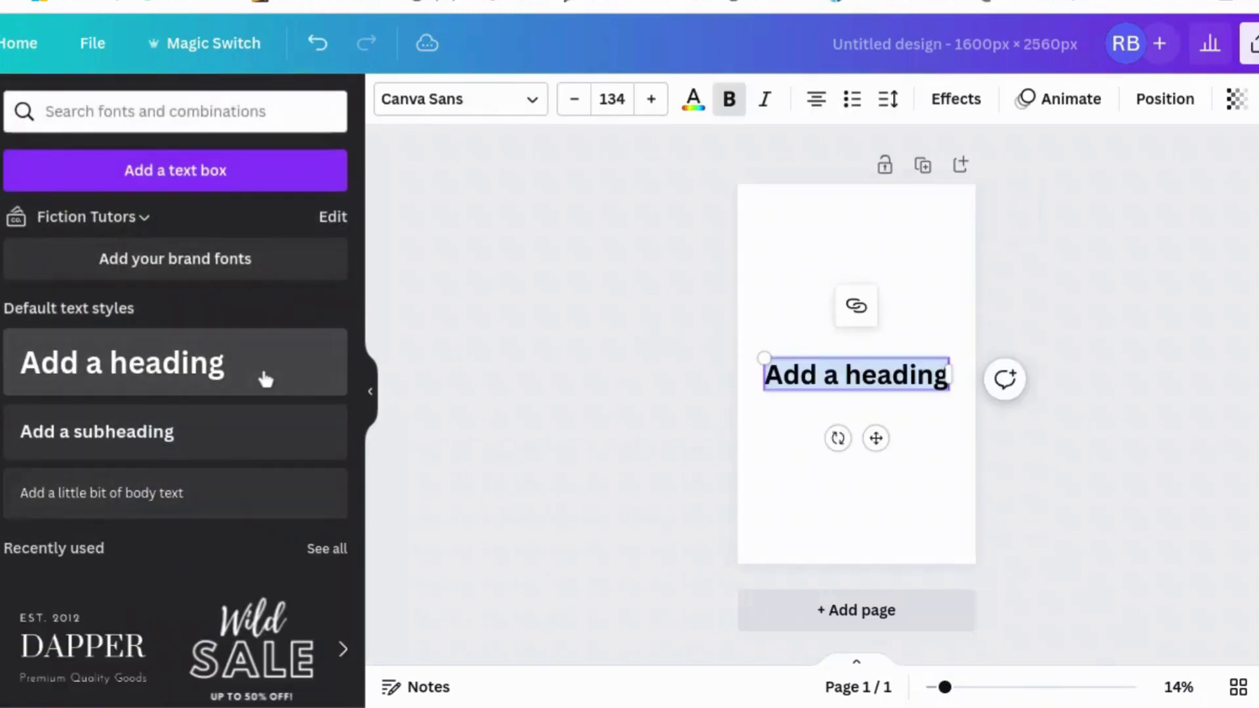
text(POWER)
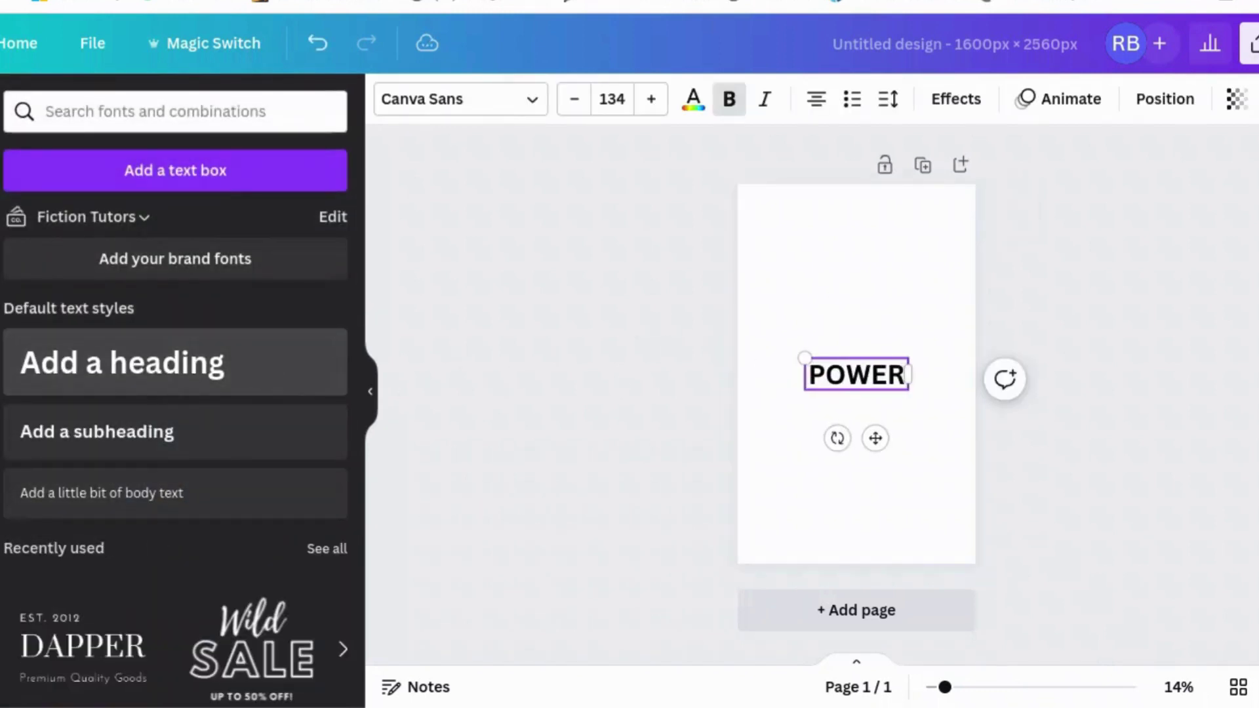
text( GAMES)
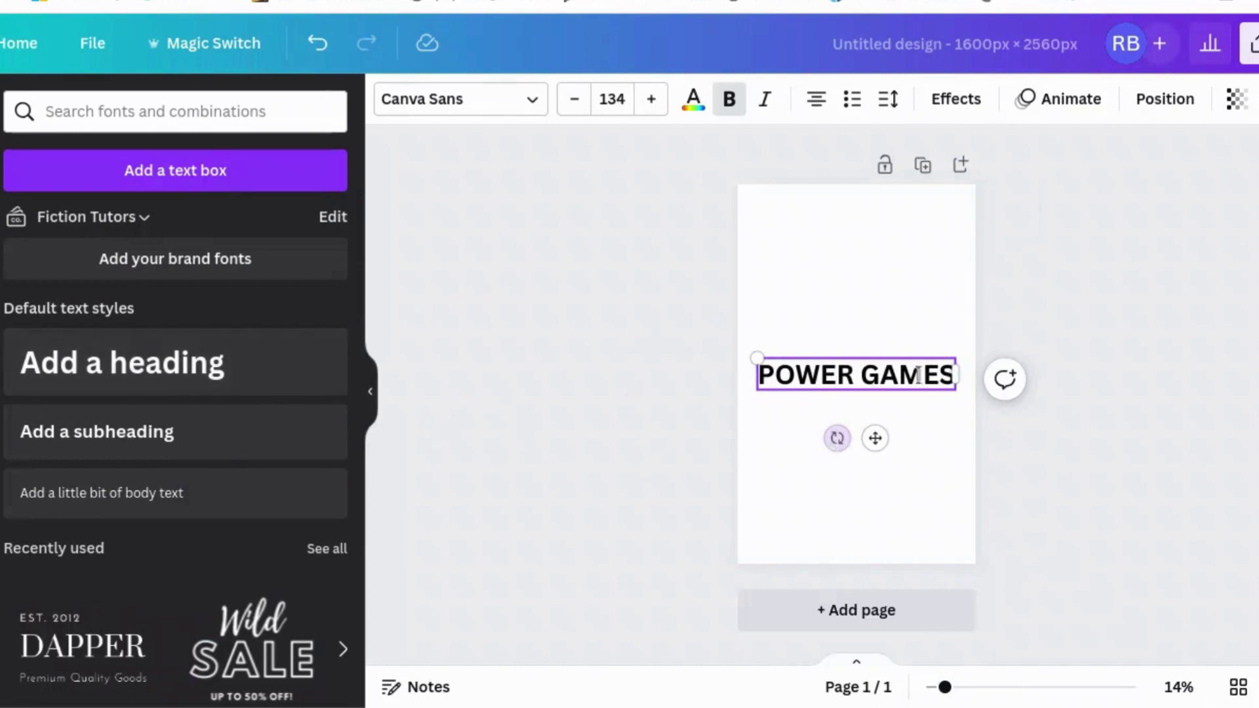
click(865, 377)
key(Return)
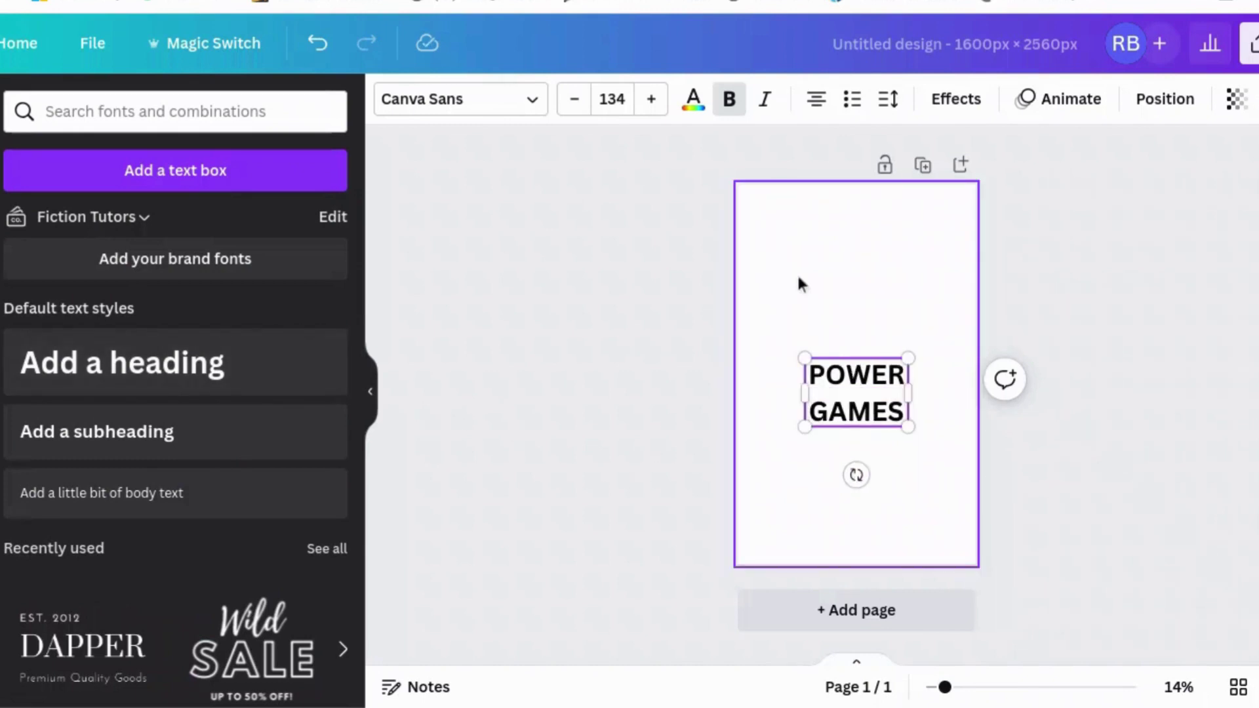
drag(801, 357, 756, 253)
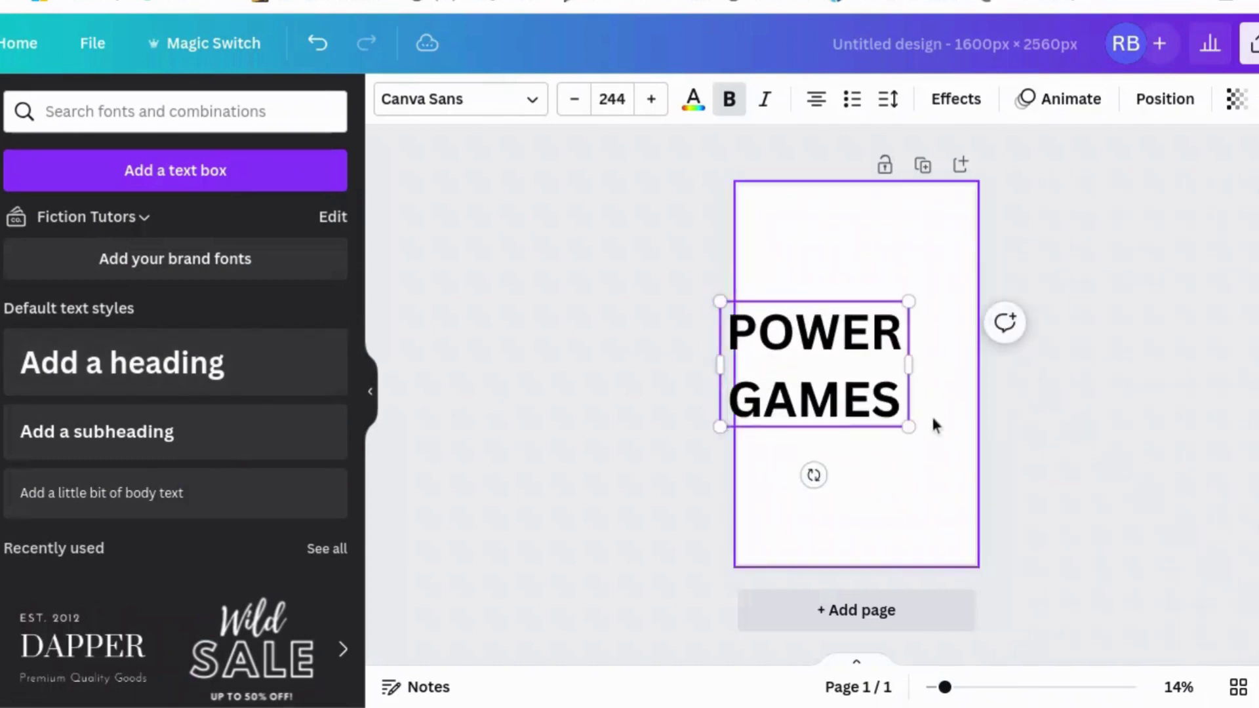
drag(908, 426, 897, 385)
click(1132, 384)
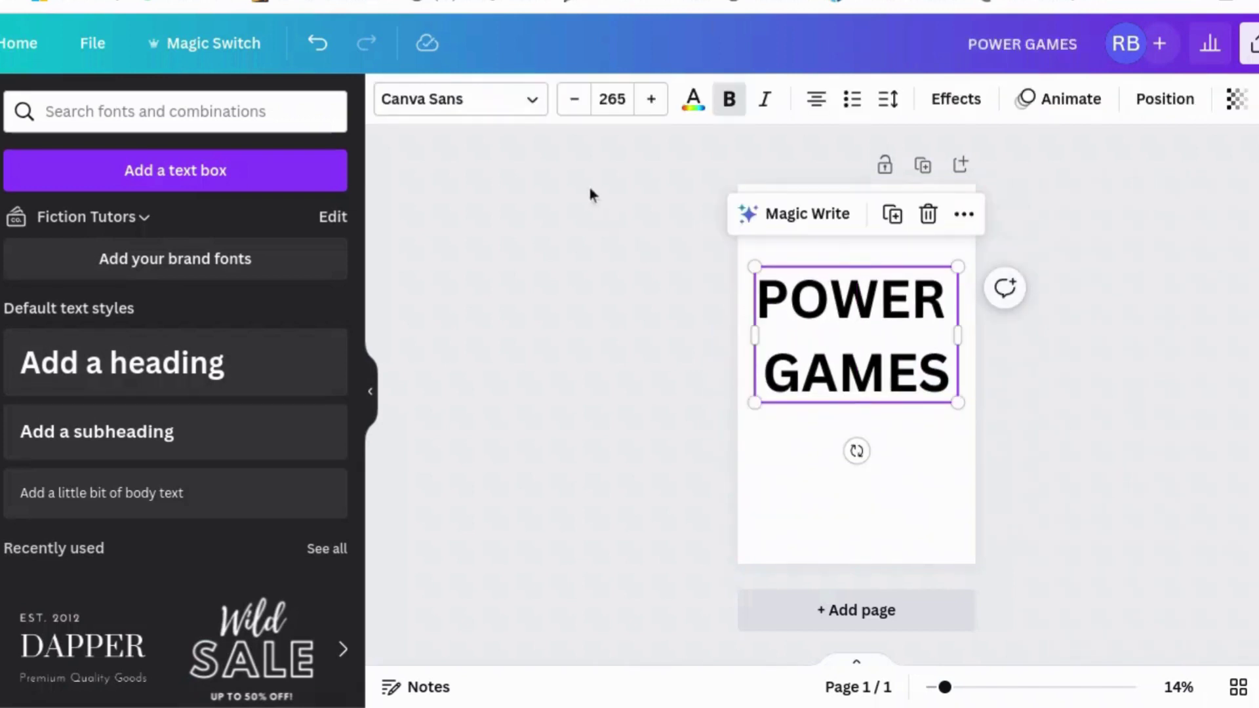
- Apply the Archivo Black font to the title and centre it horizontally on the page
click(526, 98)
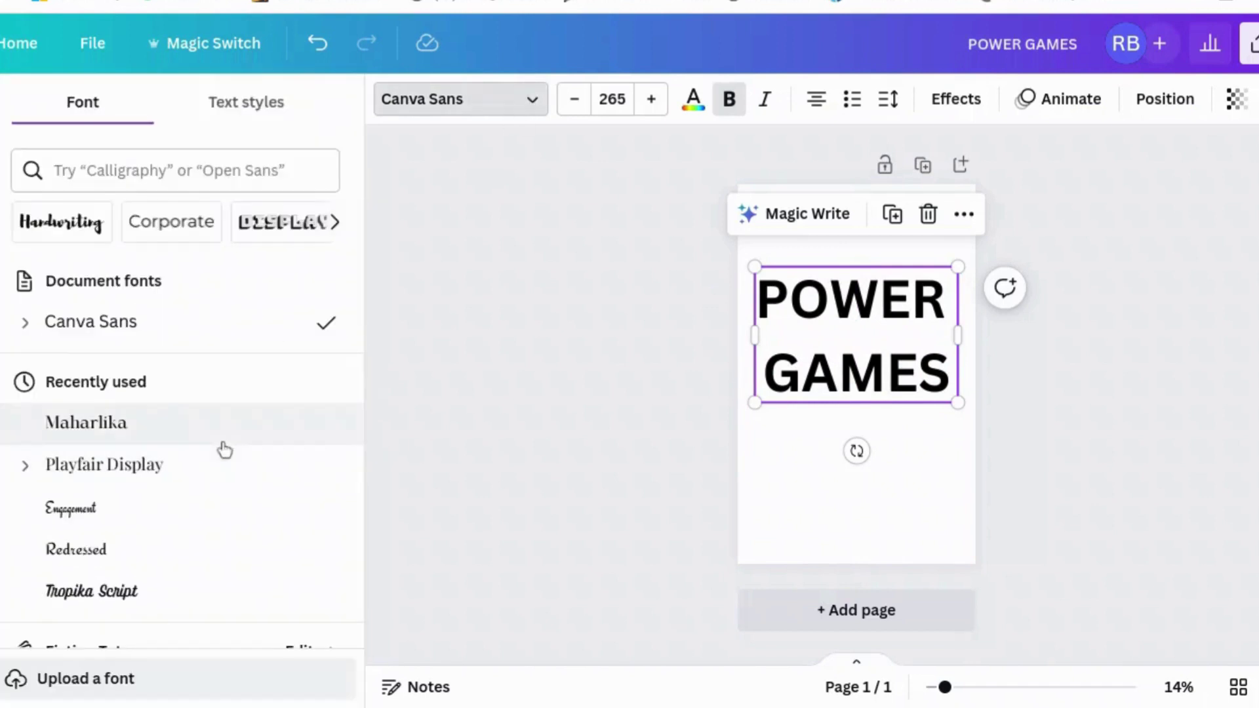
scroll(224, 450, down, 7)
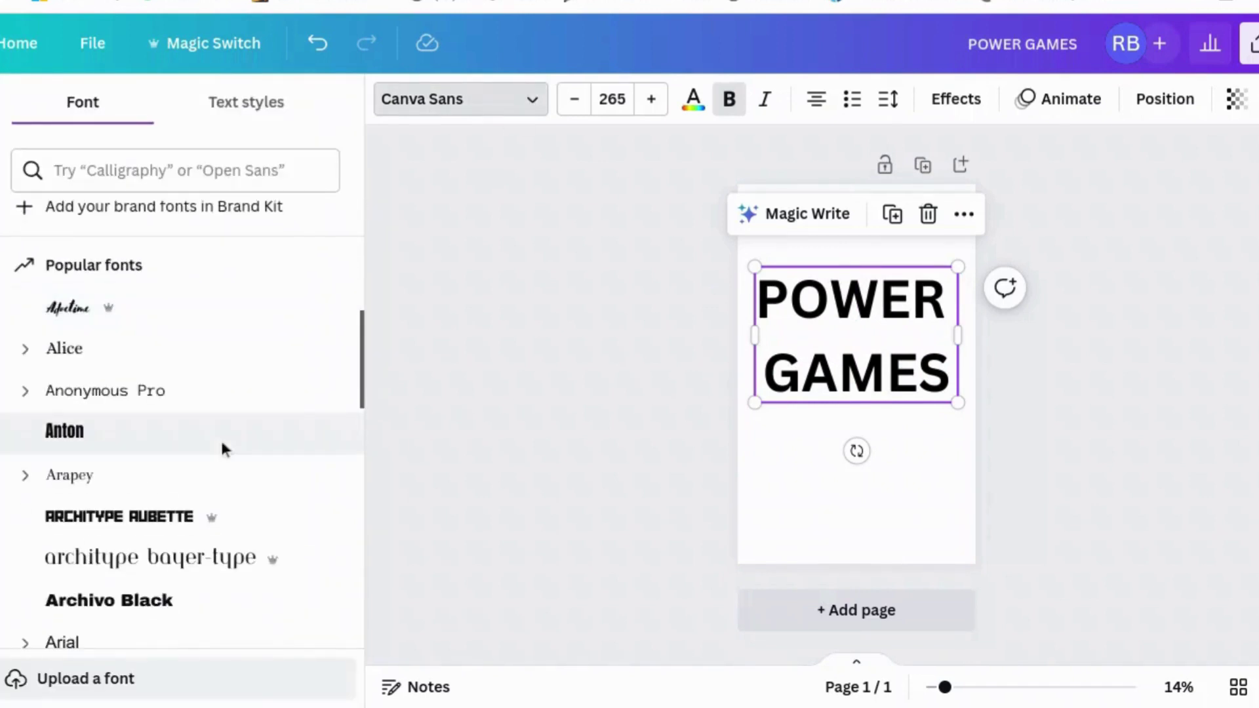
scroll(223, 446, down, 2)
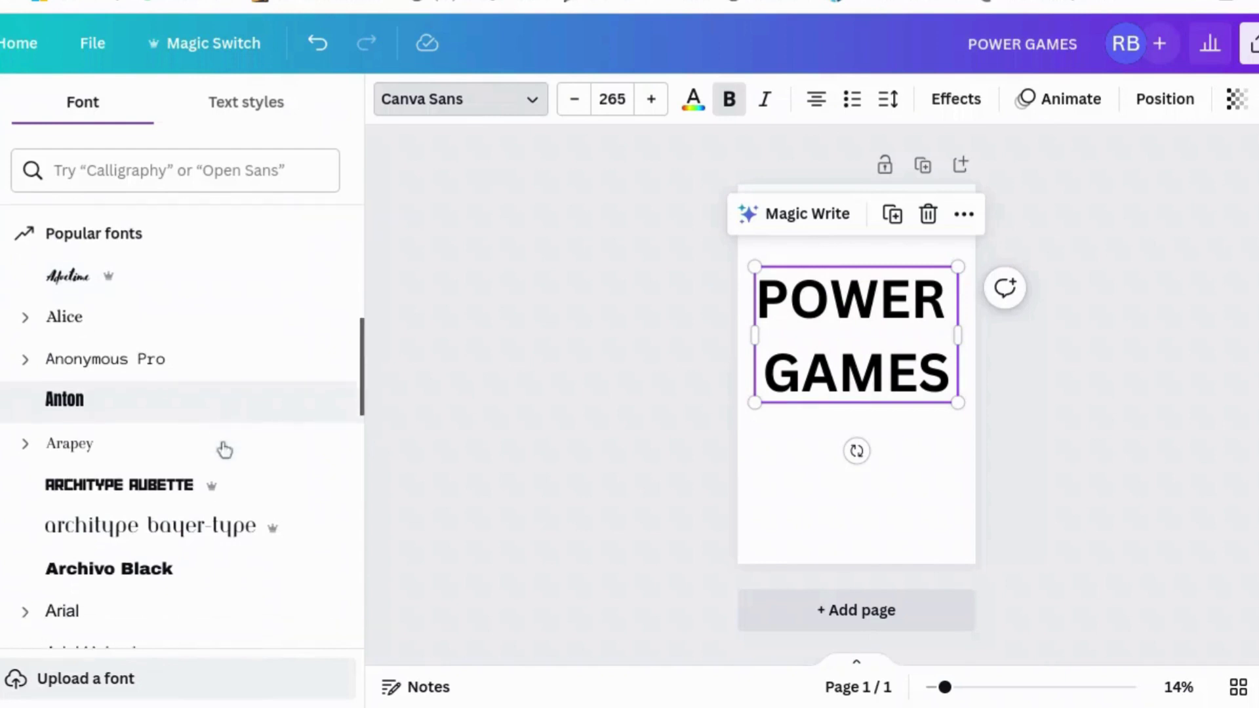
click(194, 523)
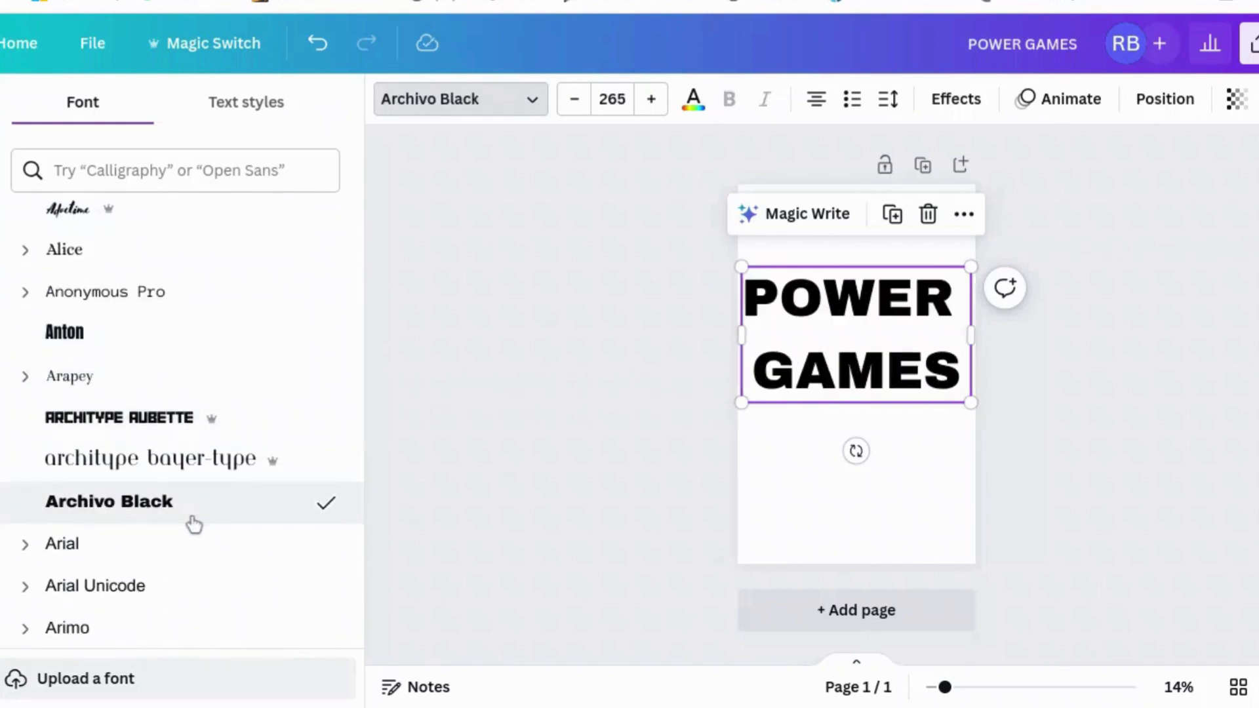
drag(867, 348, 884, 352)
drag(974, 410, 1004, 340)
click(947, 359)
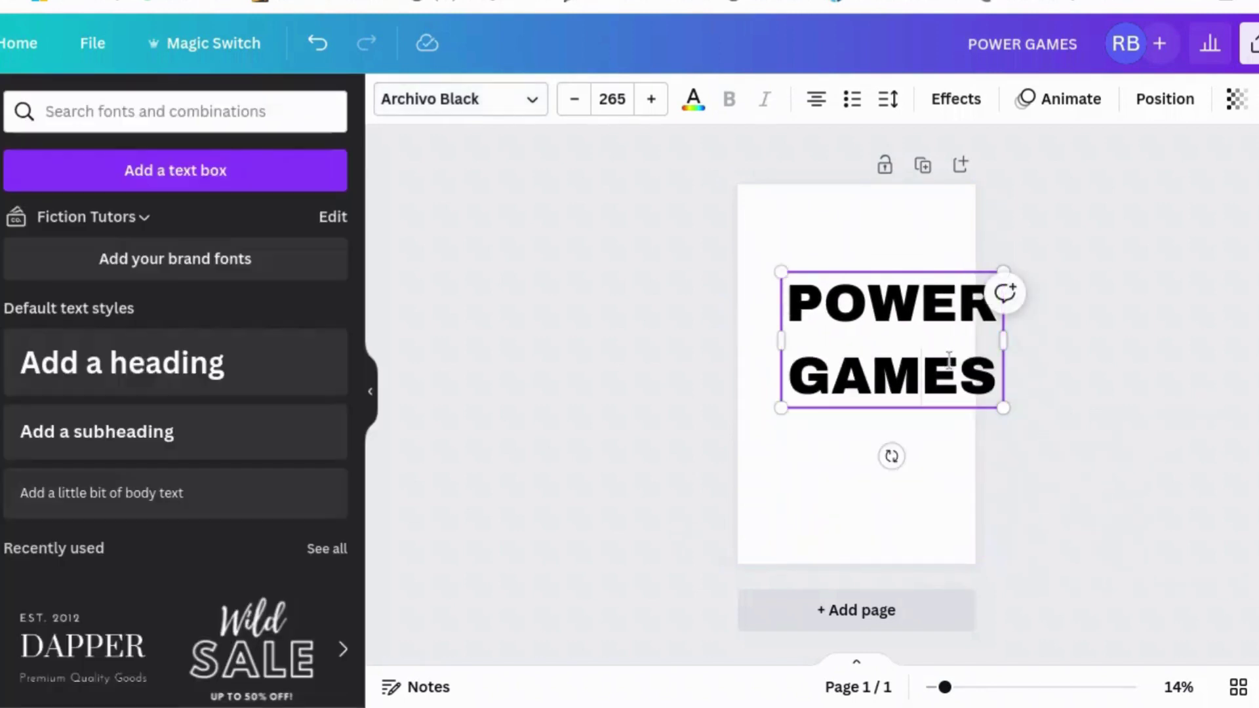
click(1147, 367)
drag(880, 362, 889, 324)
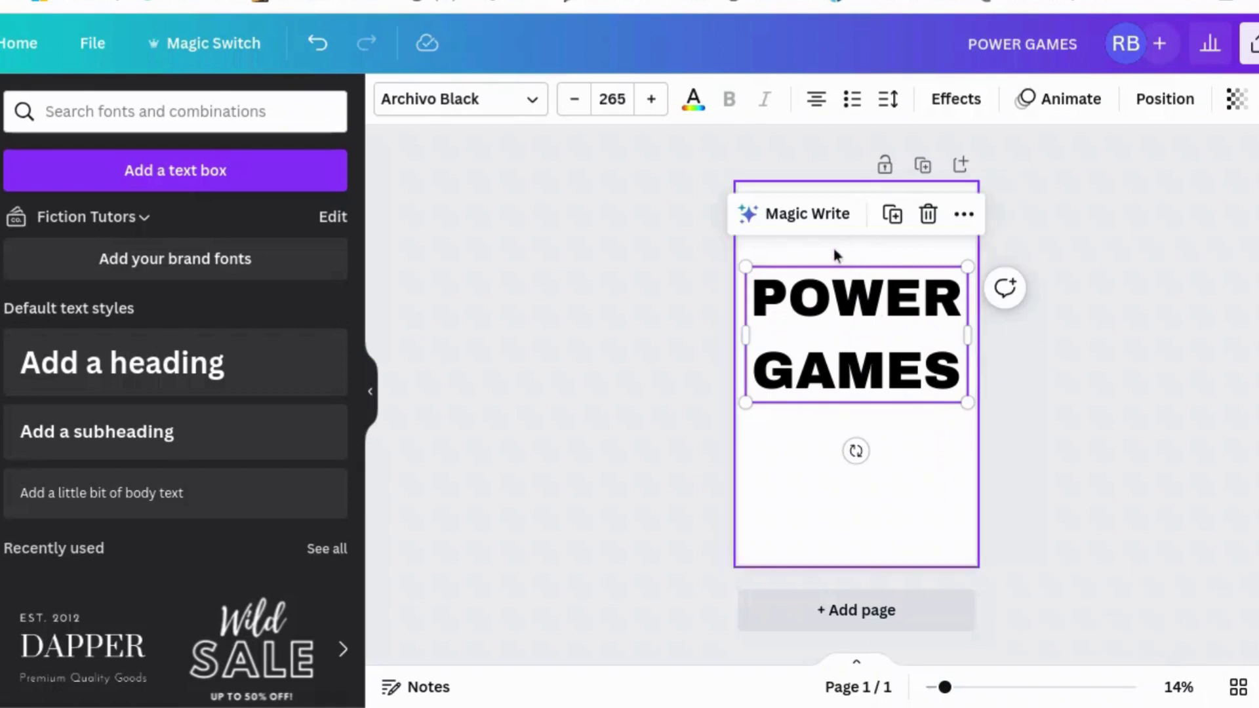
- Add the coral snake graphic, rotate it 180° and raise it behind the title; the background turns pale yellow
click(845, 499)
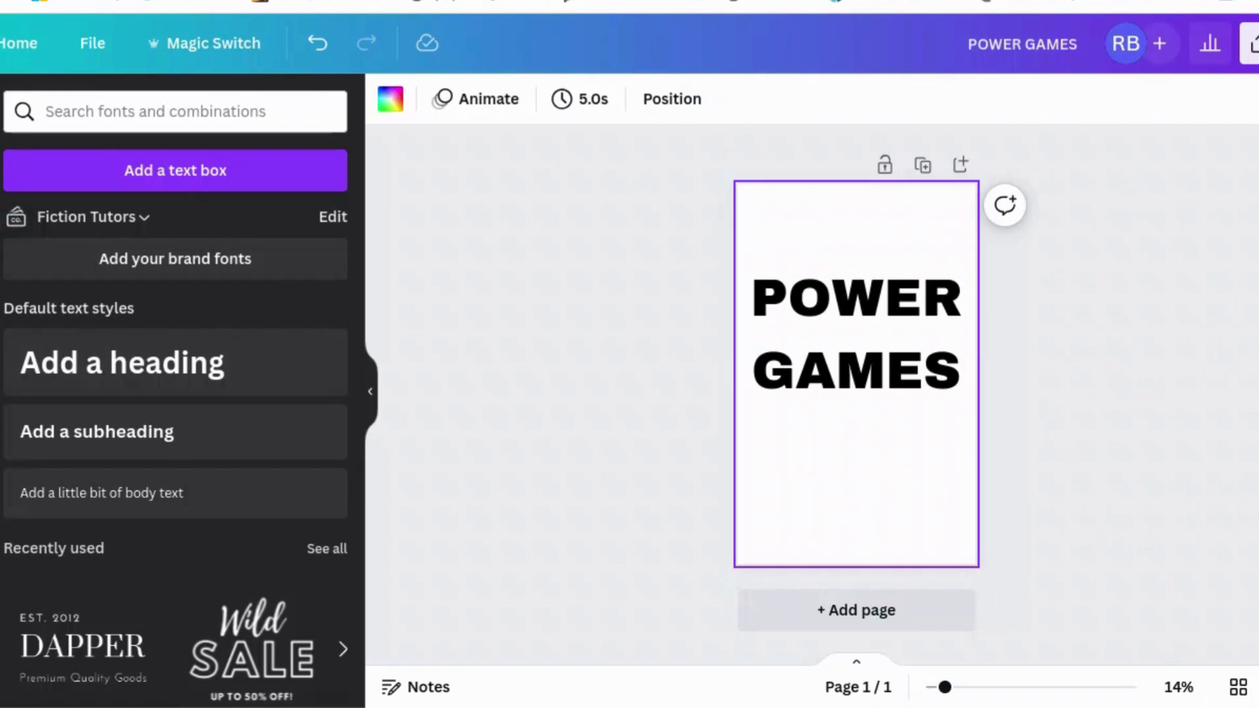
click(2, 219)
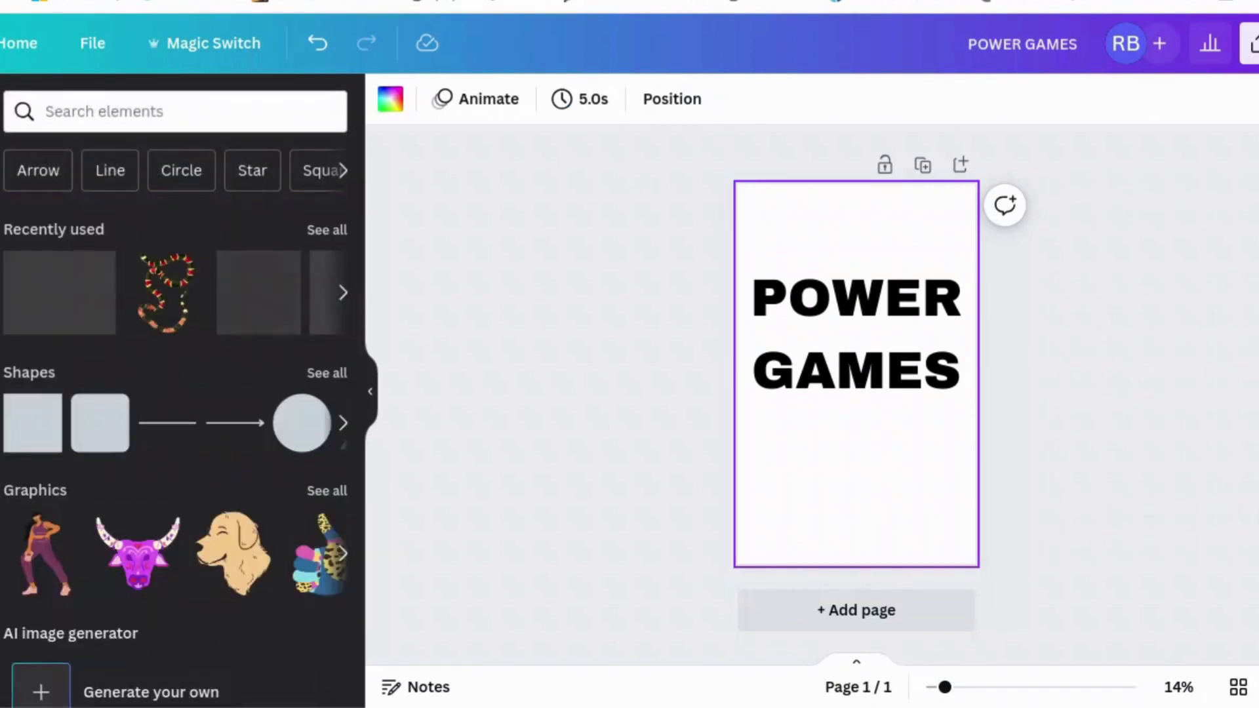
click(156, 317)
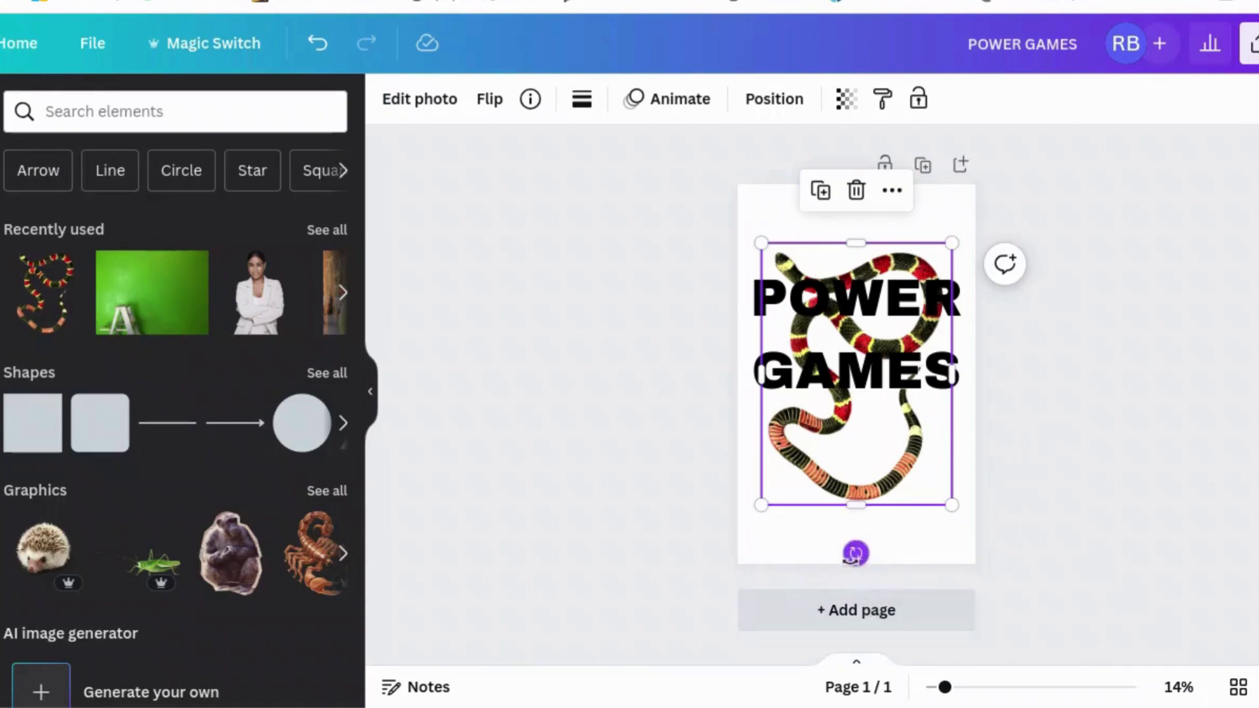
drag(855, 553, 865, 206)
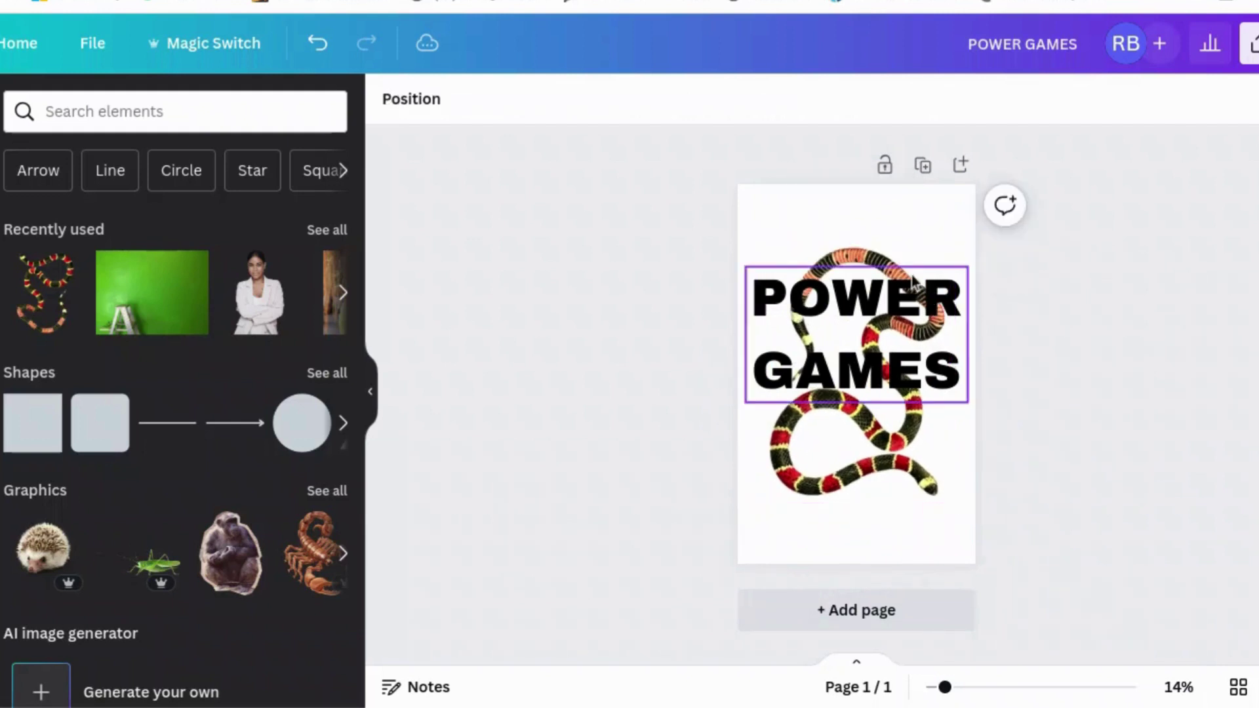
drag(908, 257, 912, 227)
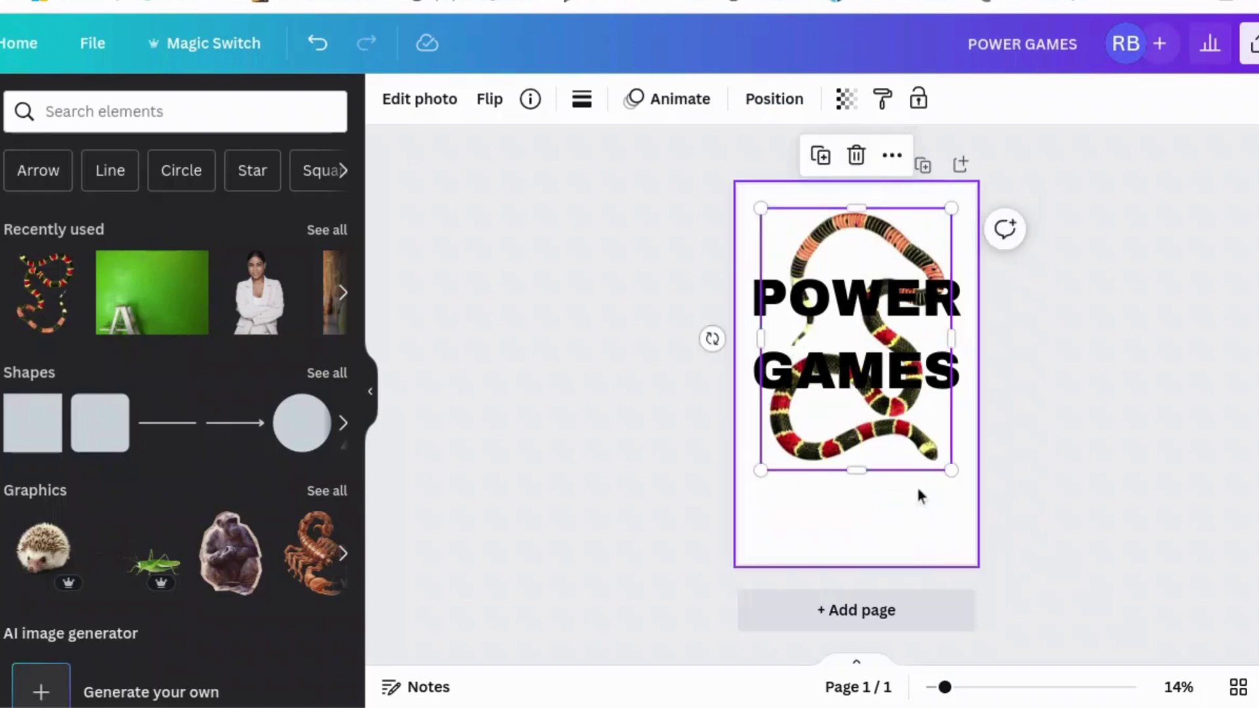
click(907, 545)
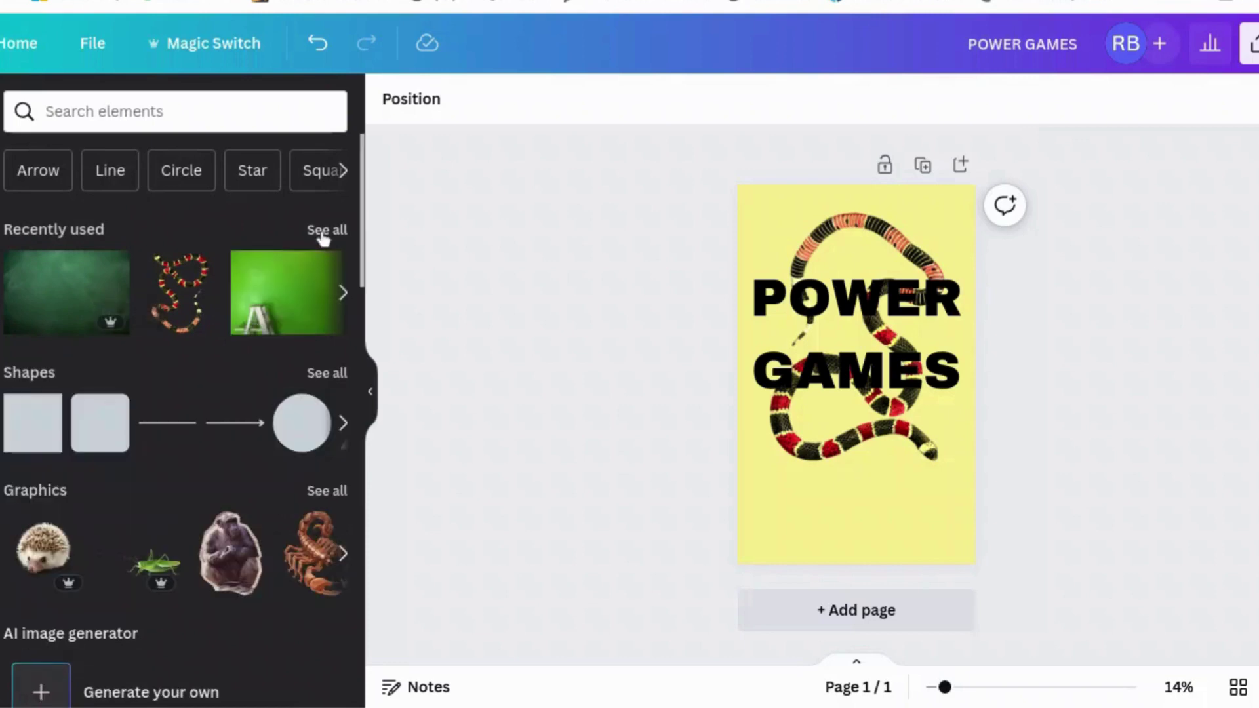
- Add the green wall photo, enlarge it to fill the page without the ladder, and send it to the back
click(284, 296)
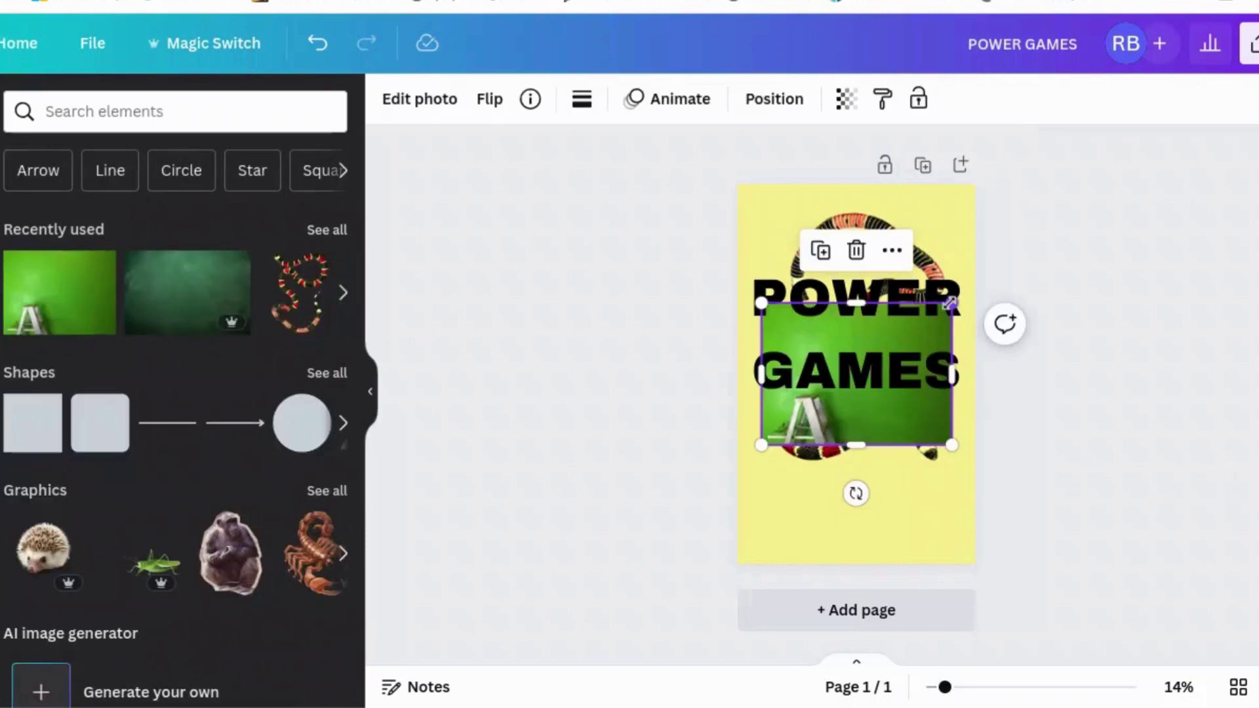
drag(950, 303, 1078, 84)
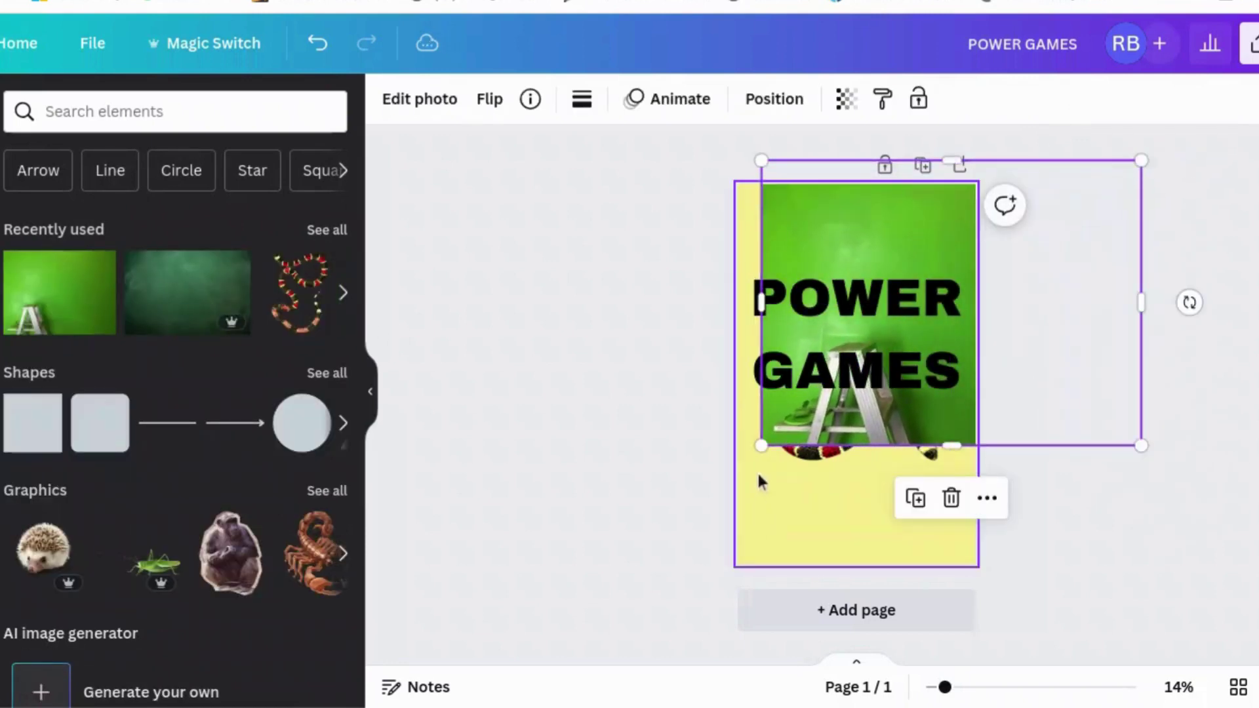
drag(761, 446, 641, 621)
drag(895, 518, 859, 560)
drag(1104, 216, 1191, 149)
drag(1090, 357, 1231, 396)
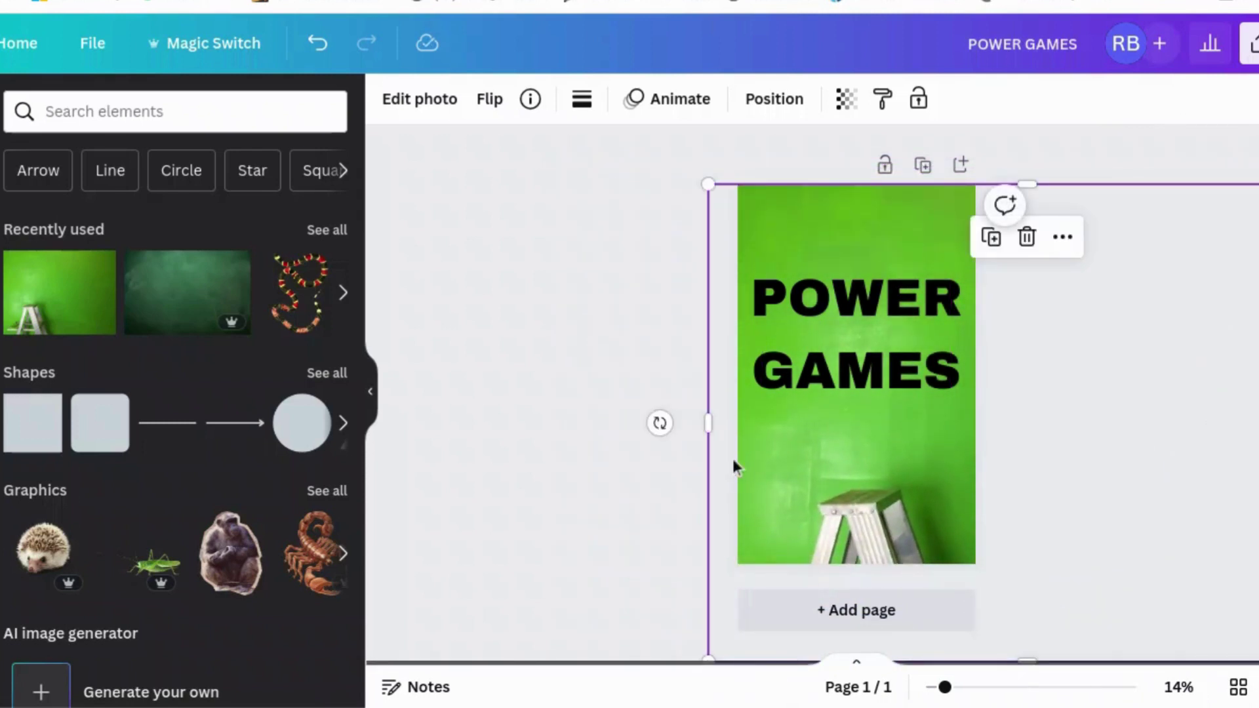
drag(708, 183, 596, 111)
drag(801, 225, 945, 356)
click(1187, 376)
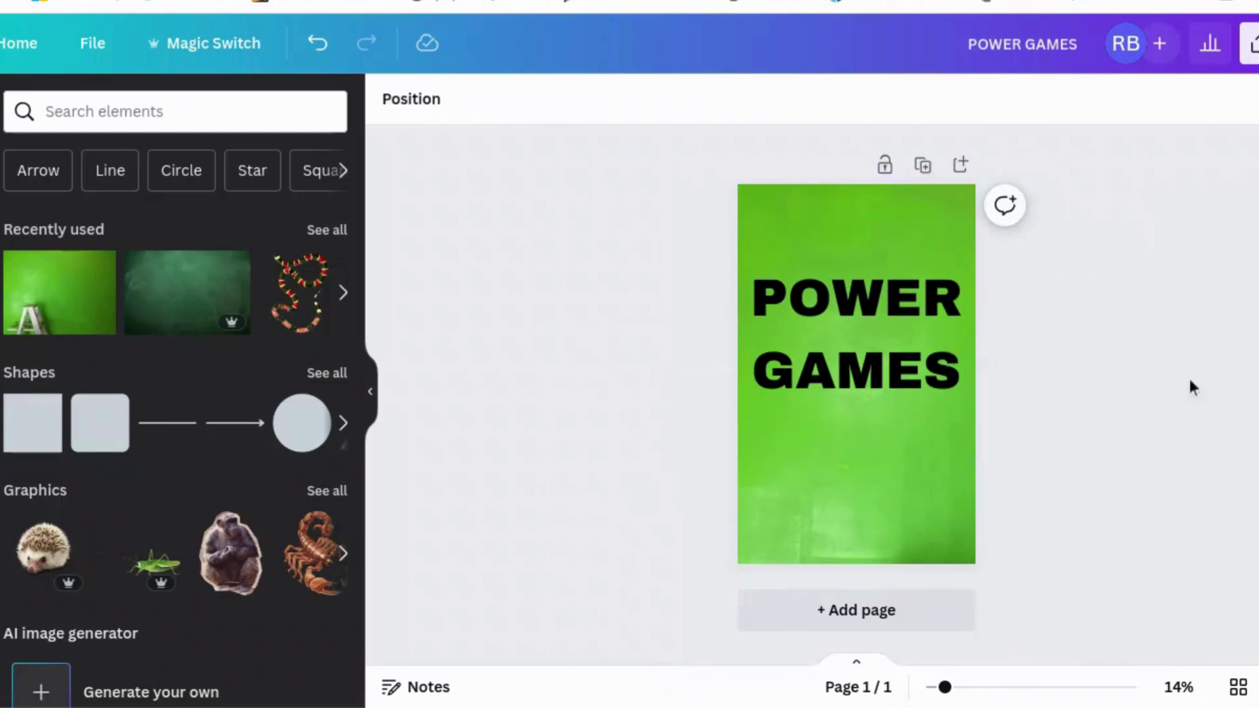
click(895, 446)
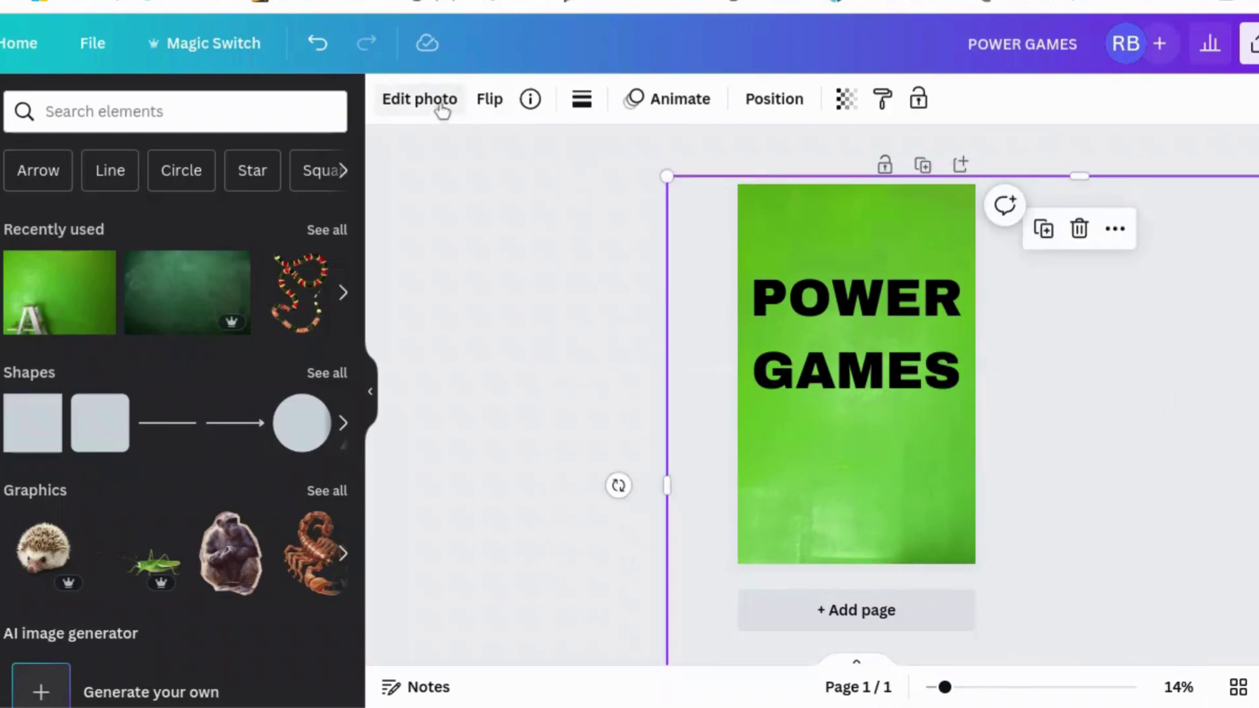
click(750, 110)
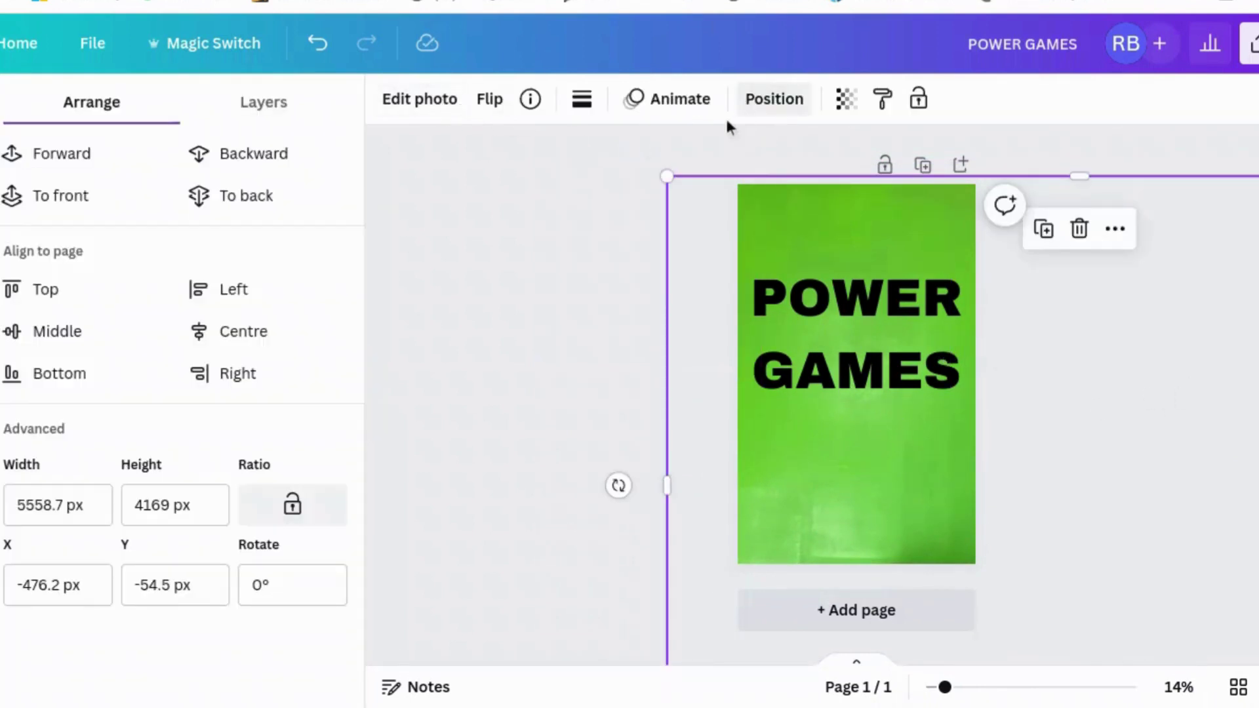
click(228, 202)
- Enlarge the snake image and move the POWER GAMES title up, centred on the cover
click(1144, 412)
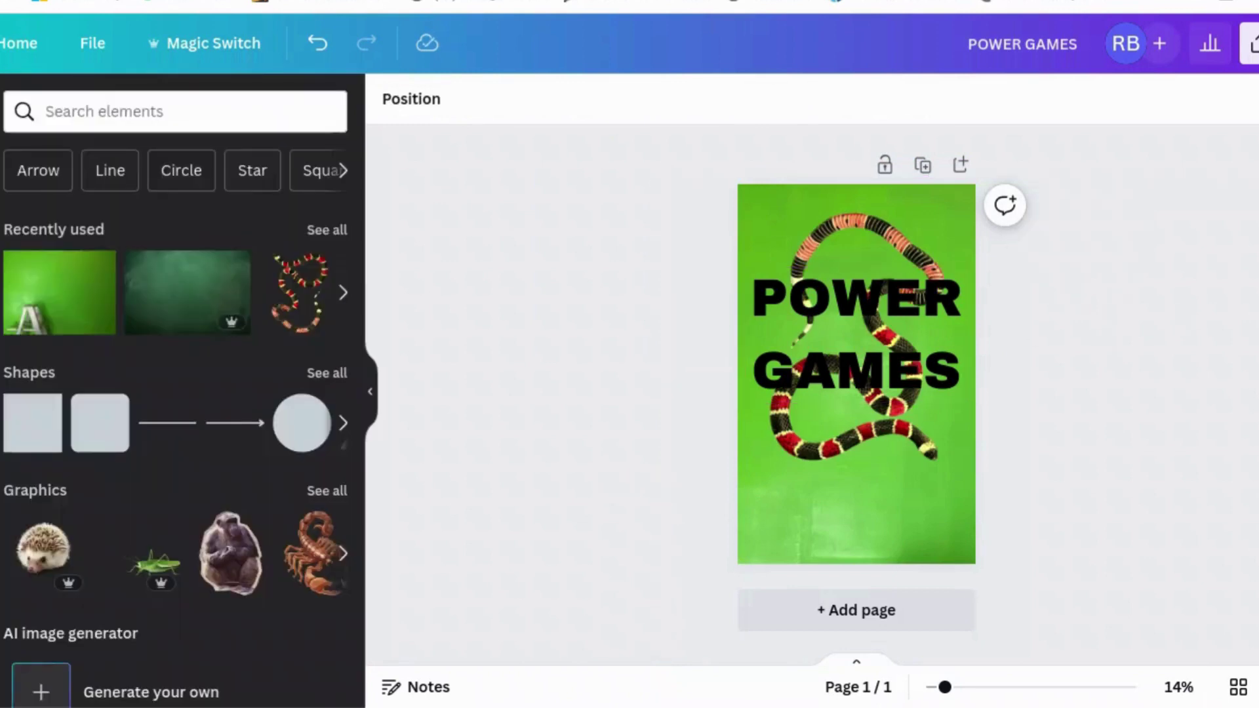
click(924, 457)
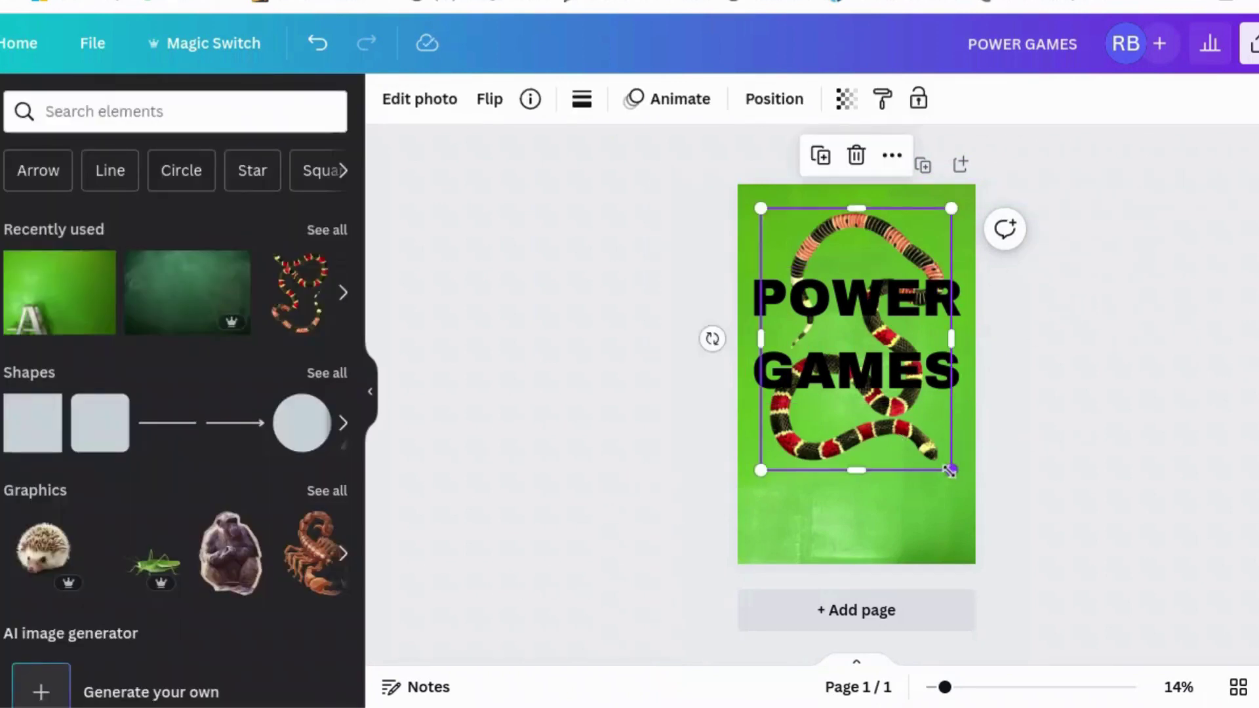
drag(951, 470, 967, 491)
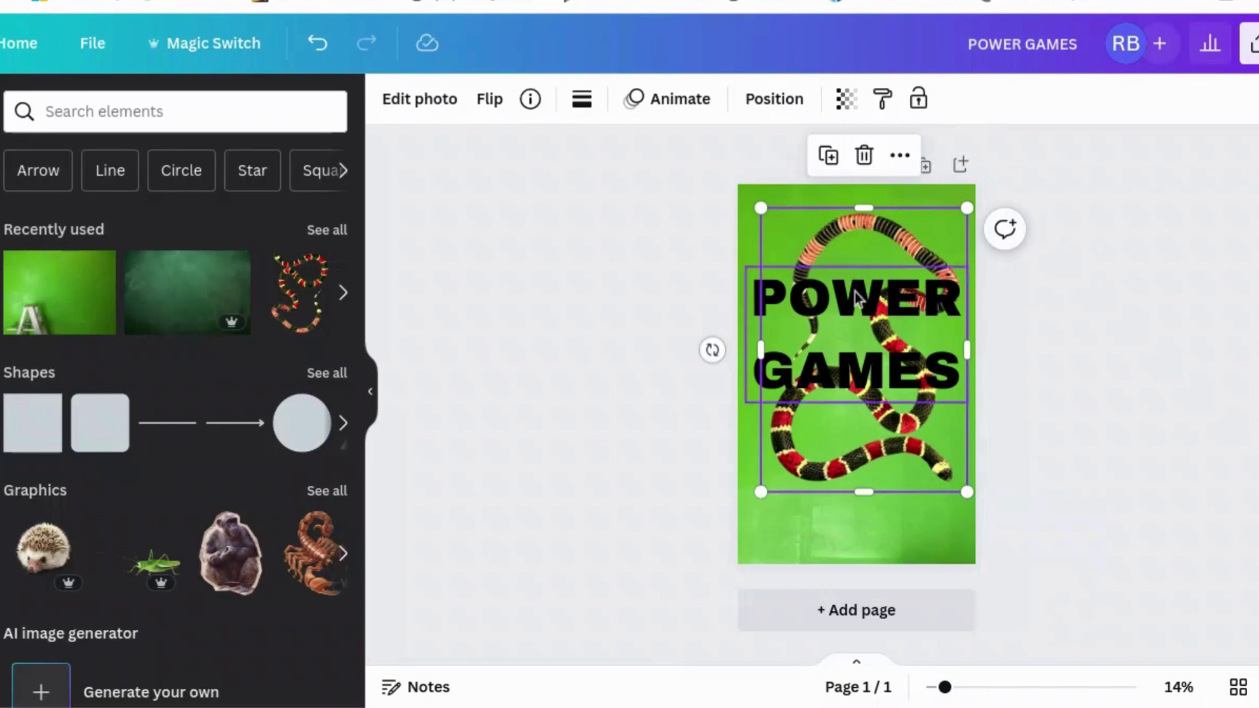
mouse_move(856, 292)
mouse_down()
mouse_move(857, 258)
mouse_move(855, 280)
mouse_up()
- Change the POWER GAMES text colour to the white Default colours swatch
click(1075, 292)
click(911, 295)
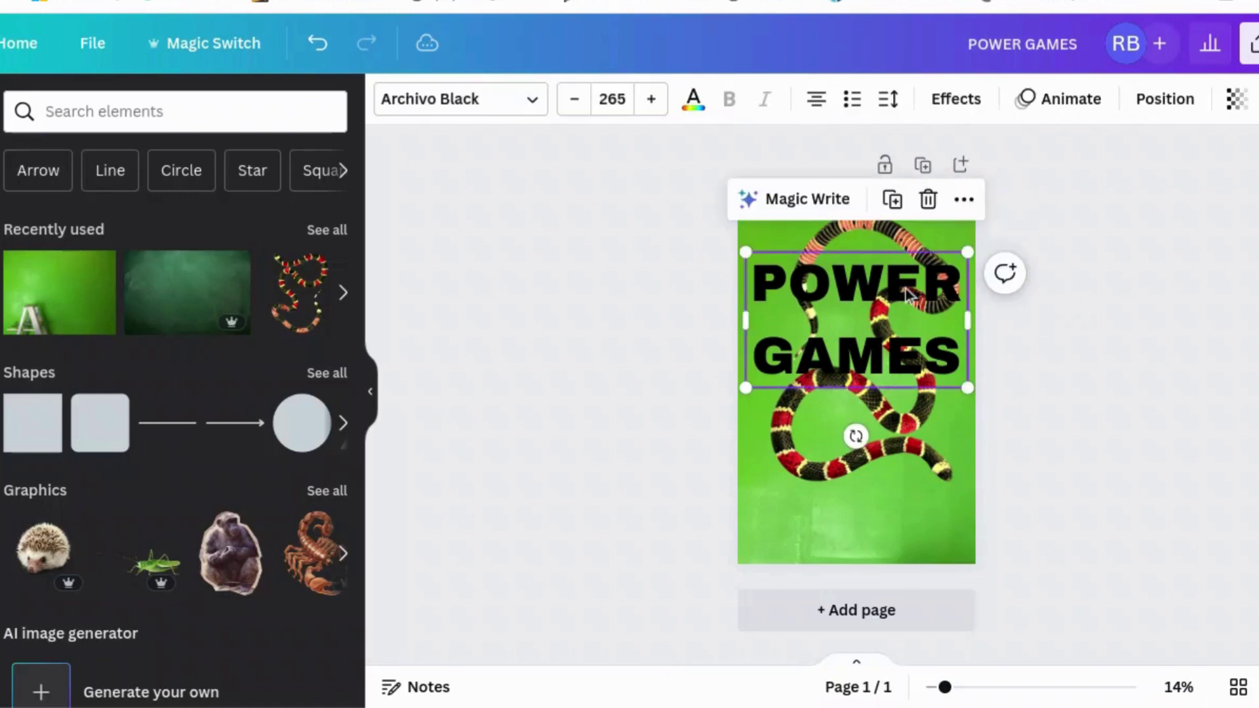
click(690, 100)
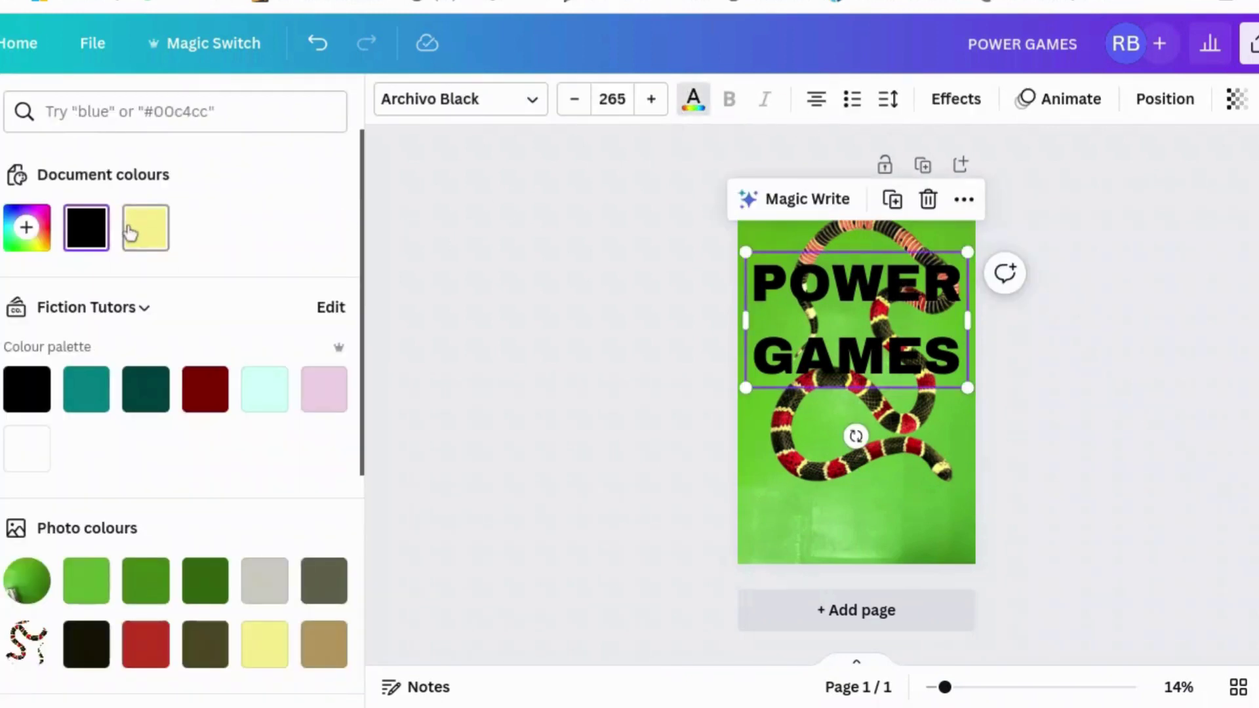
click(27, 233)
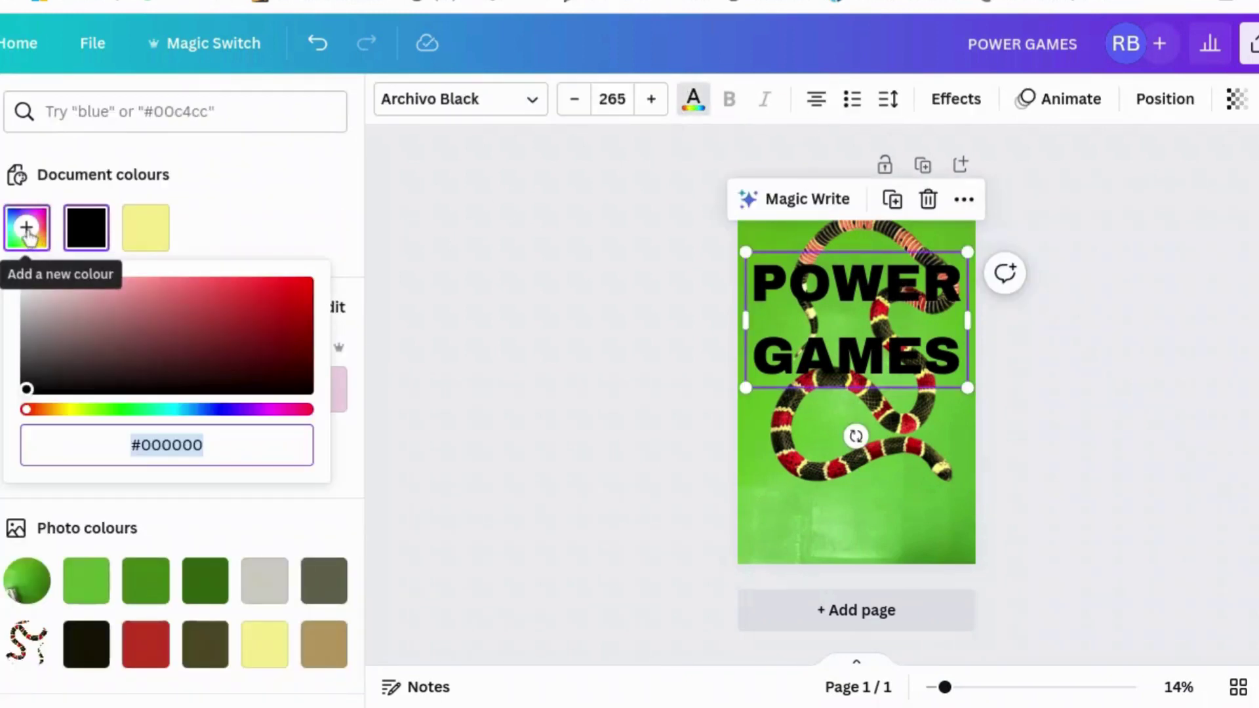
click(209, 241)
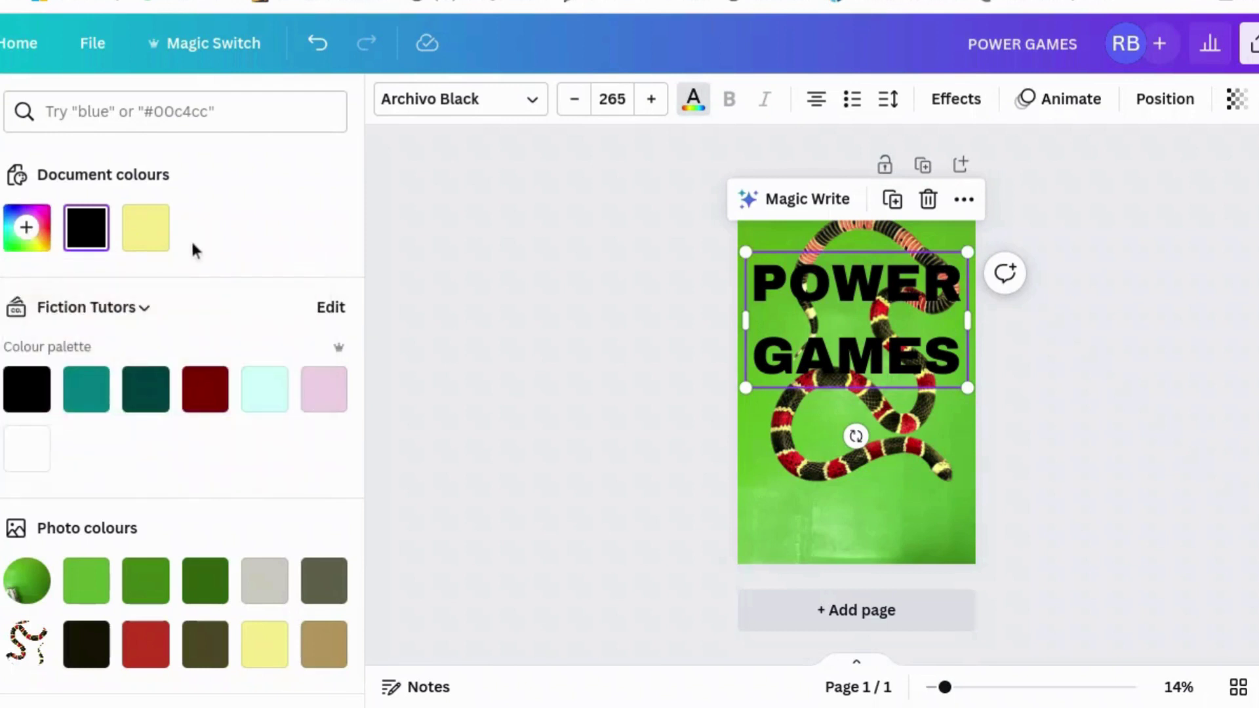
scroll(191, 242, down, 5)
click(323, 397)
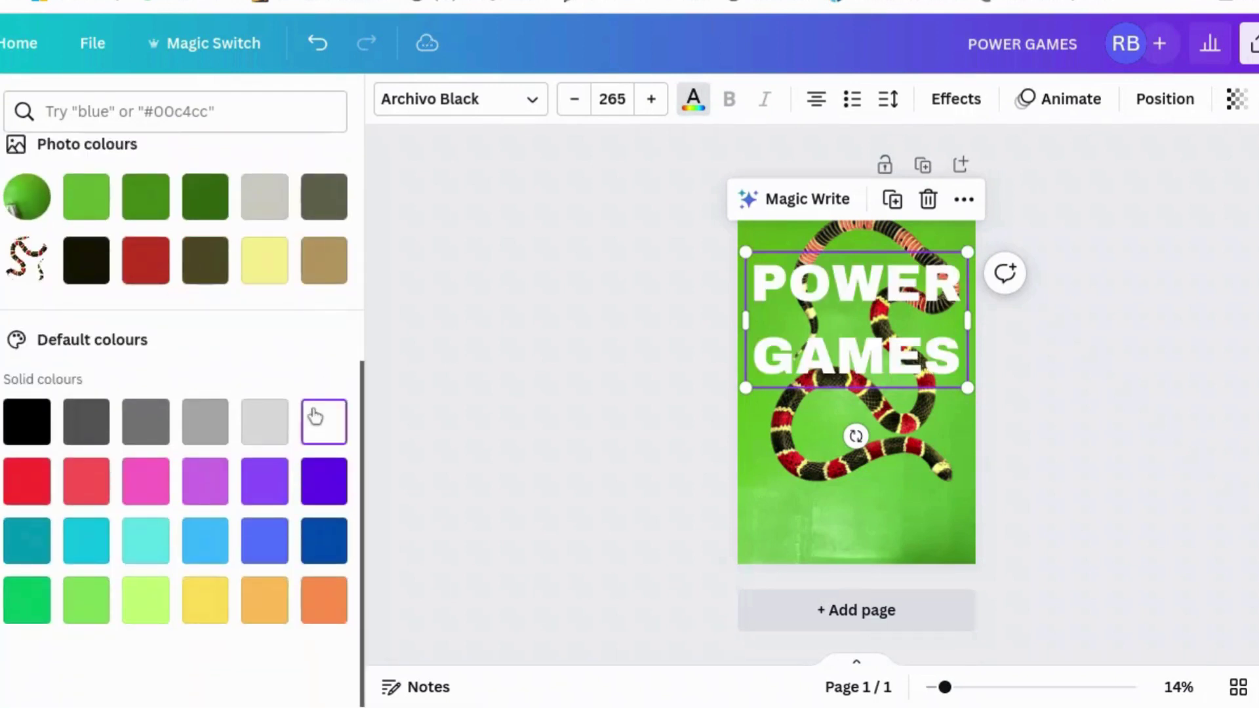
click(1116, 454)
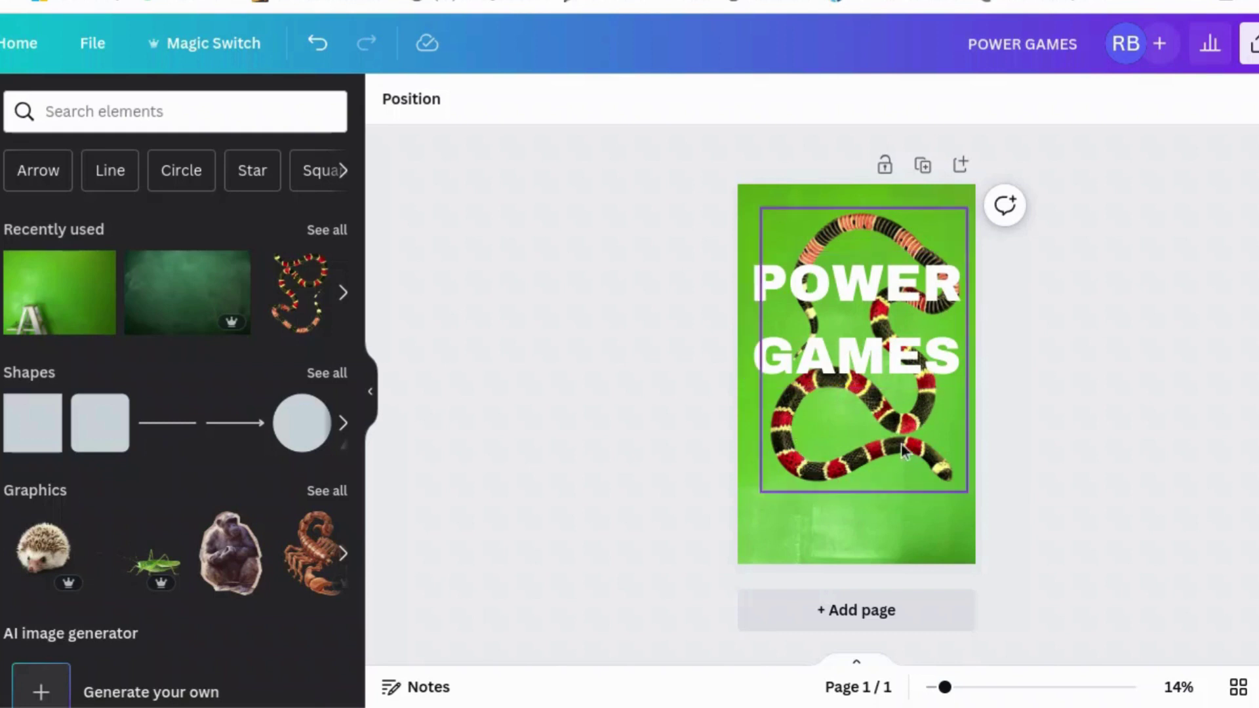
- Move the snake image onto the vertical centre guide of the cover
click(914, 247)
drag(914, 247, 908, 237)
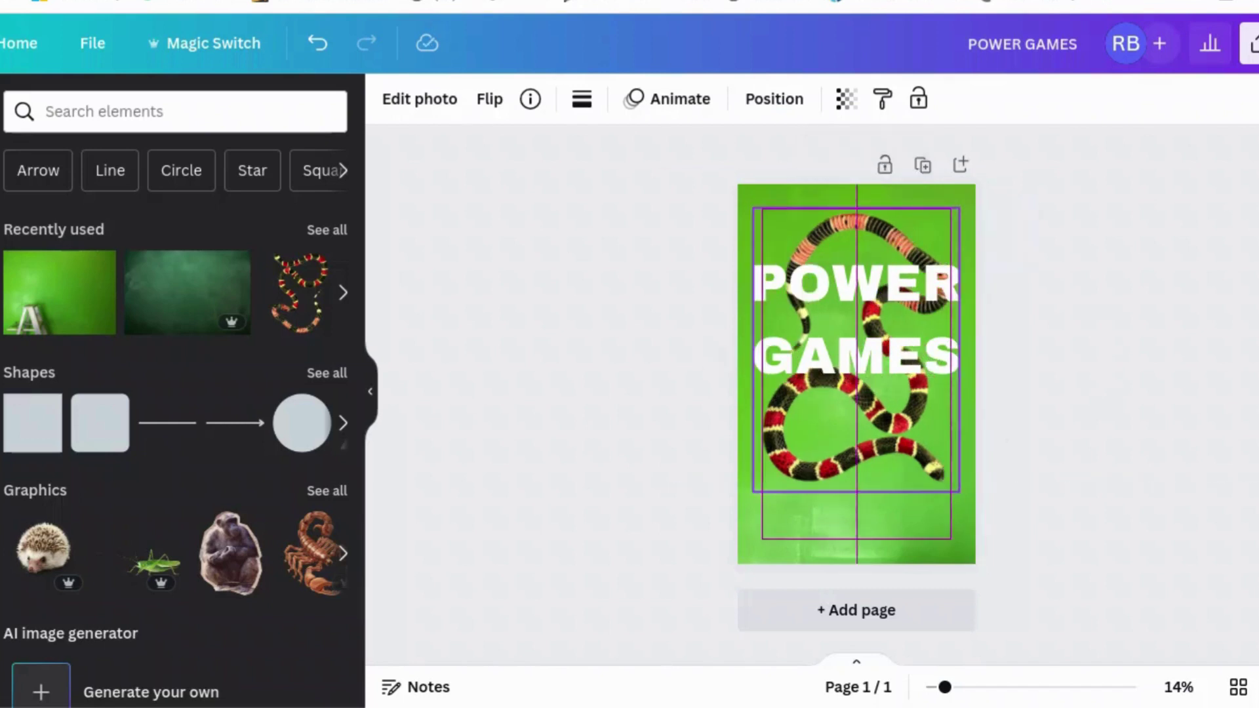
drag(907, 237, 908, 237)
click(1170, 353)
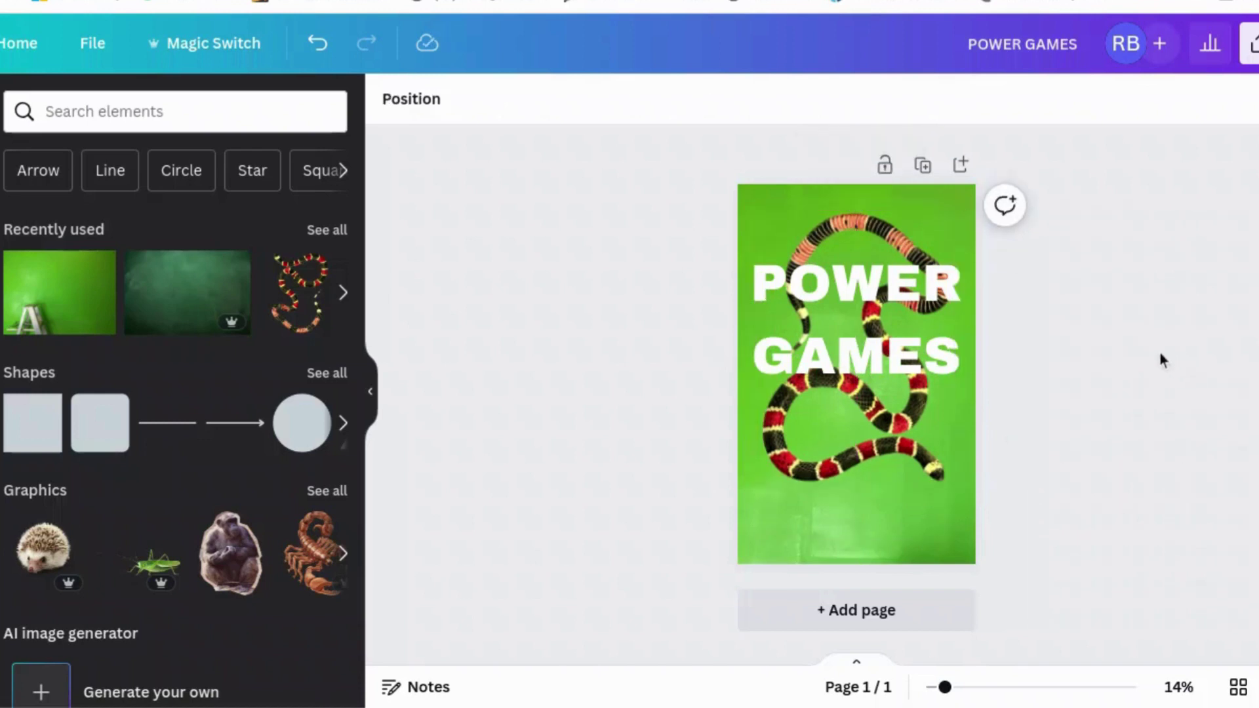
click(847, 247)
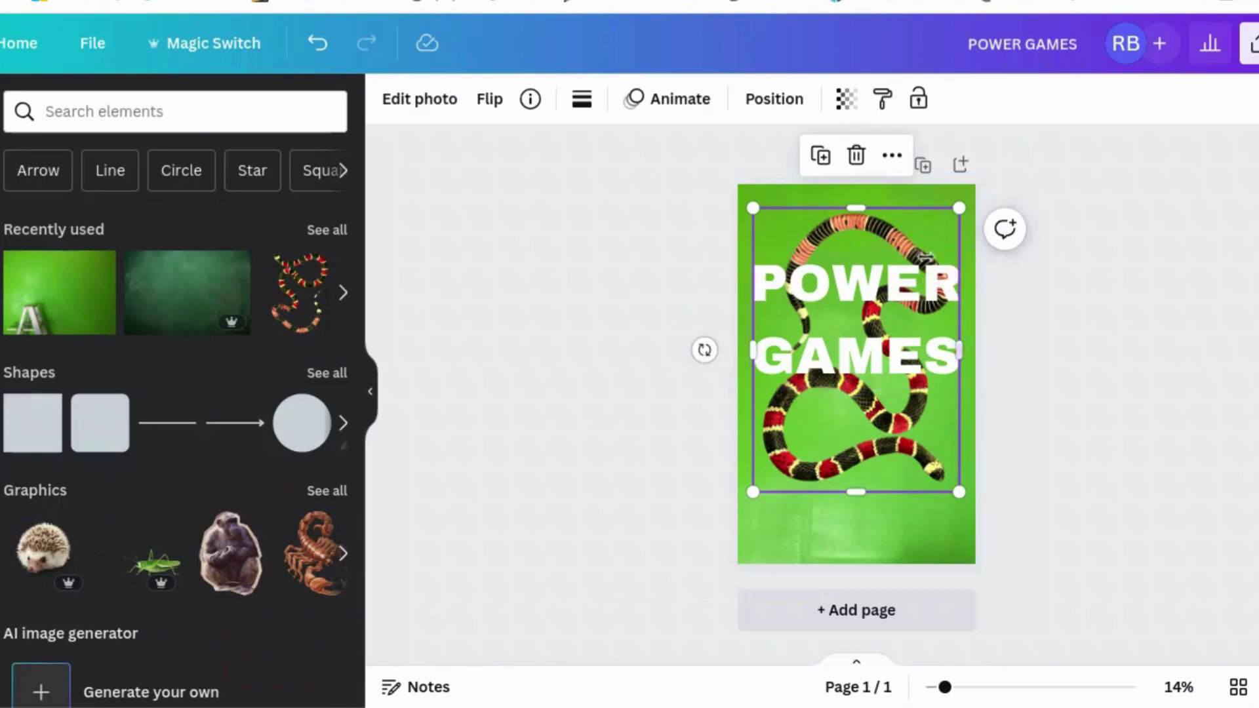
- Duplicate the snake, move the copy into place and crop its left side and bottom
click(822, 157)
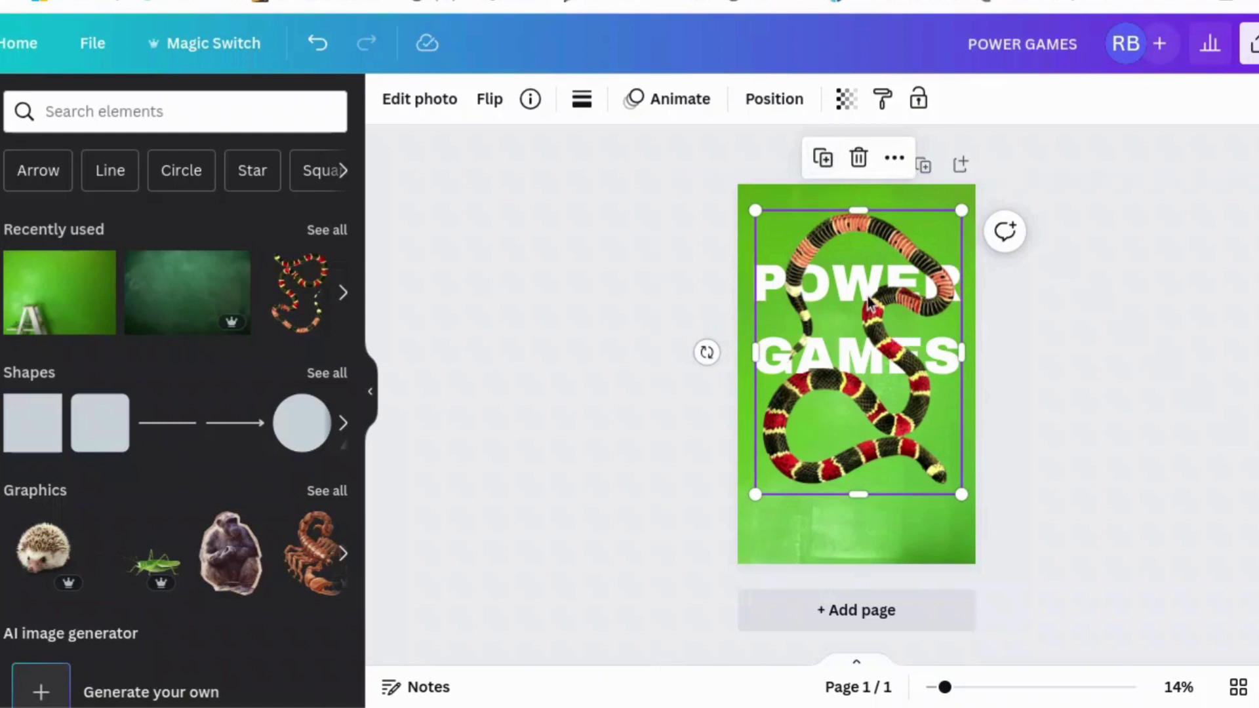
drag(868, 299, 866, 295)
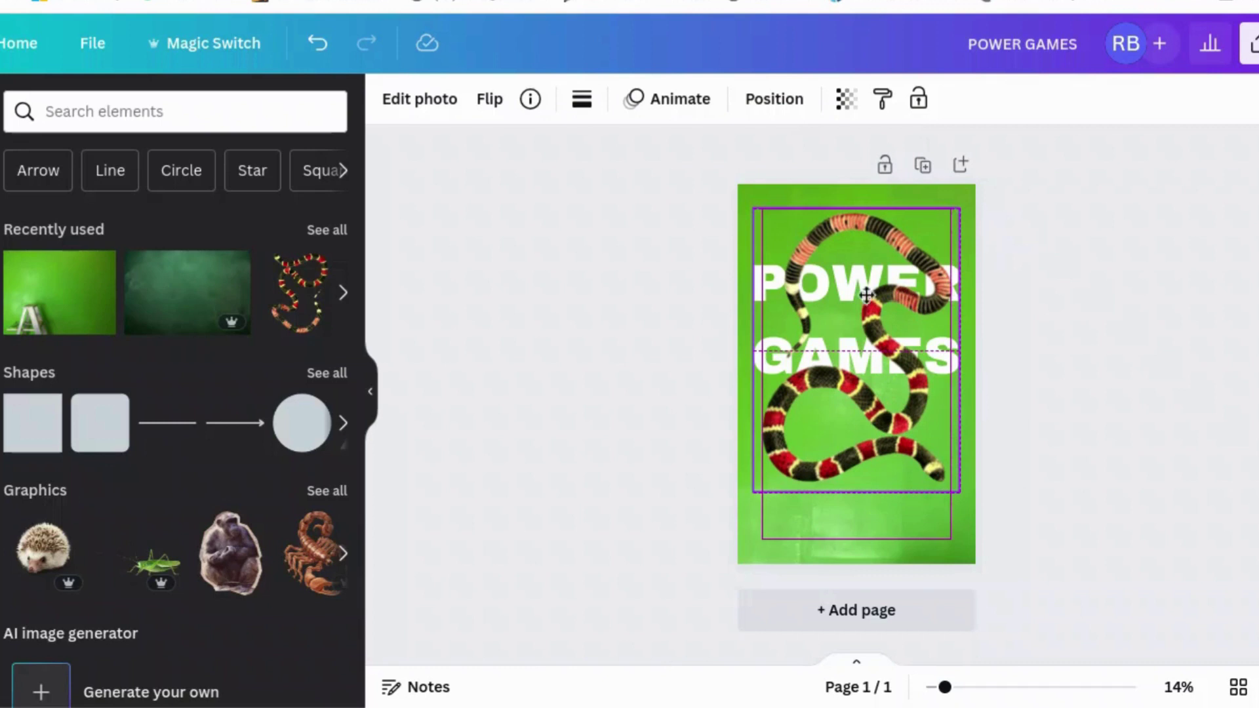
drag(866, 295, 860, 308)
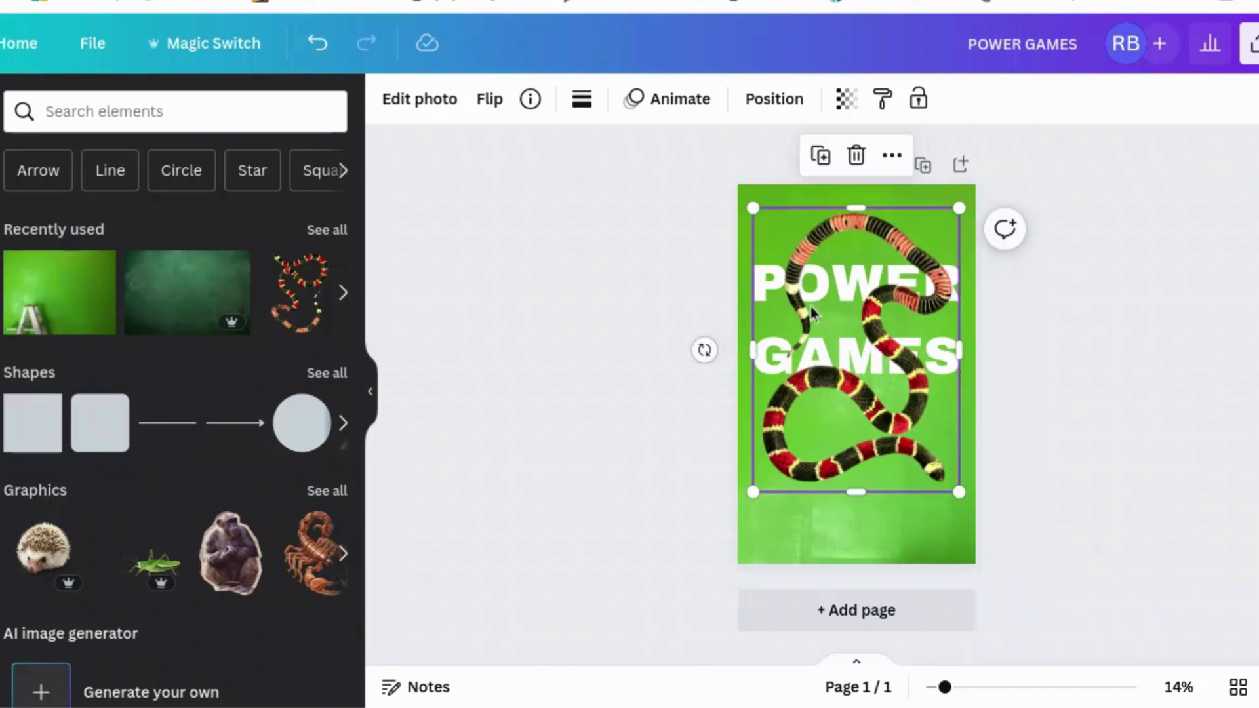
drag(754, 349, 880, 342)
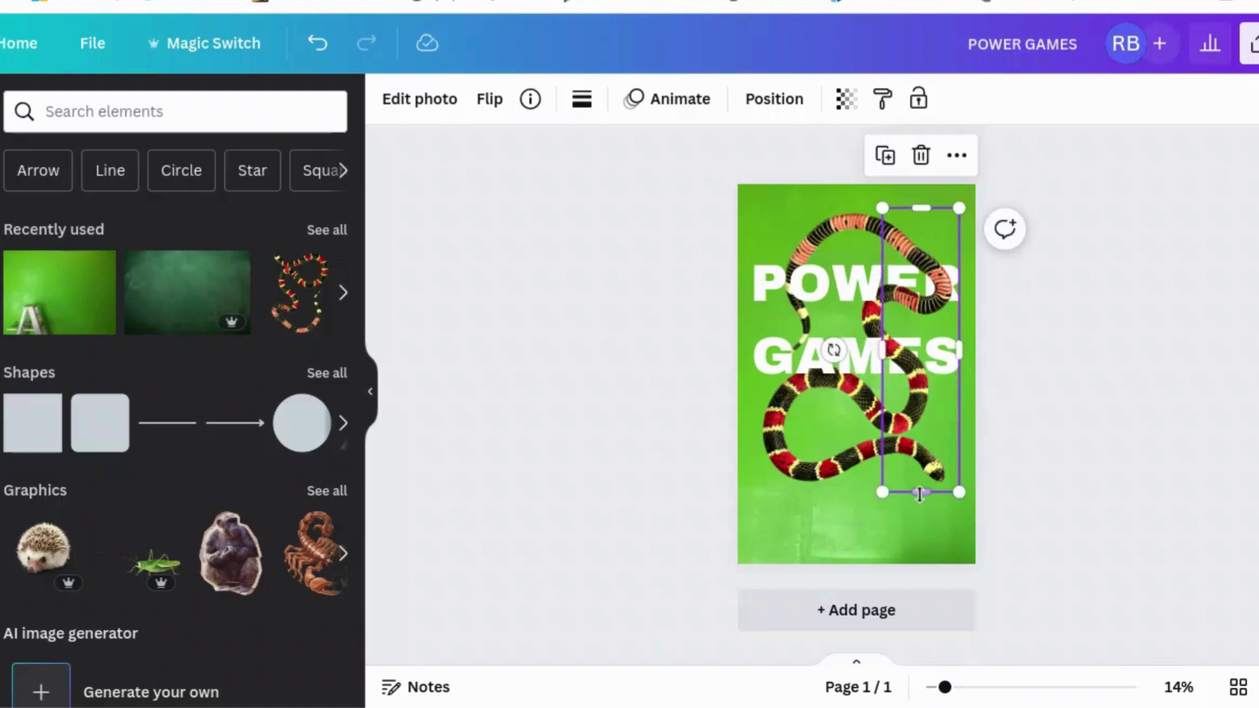
drag(920, 492, 900, 319)
click(1098, 353)
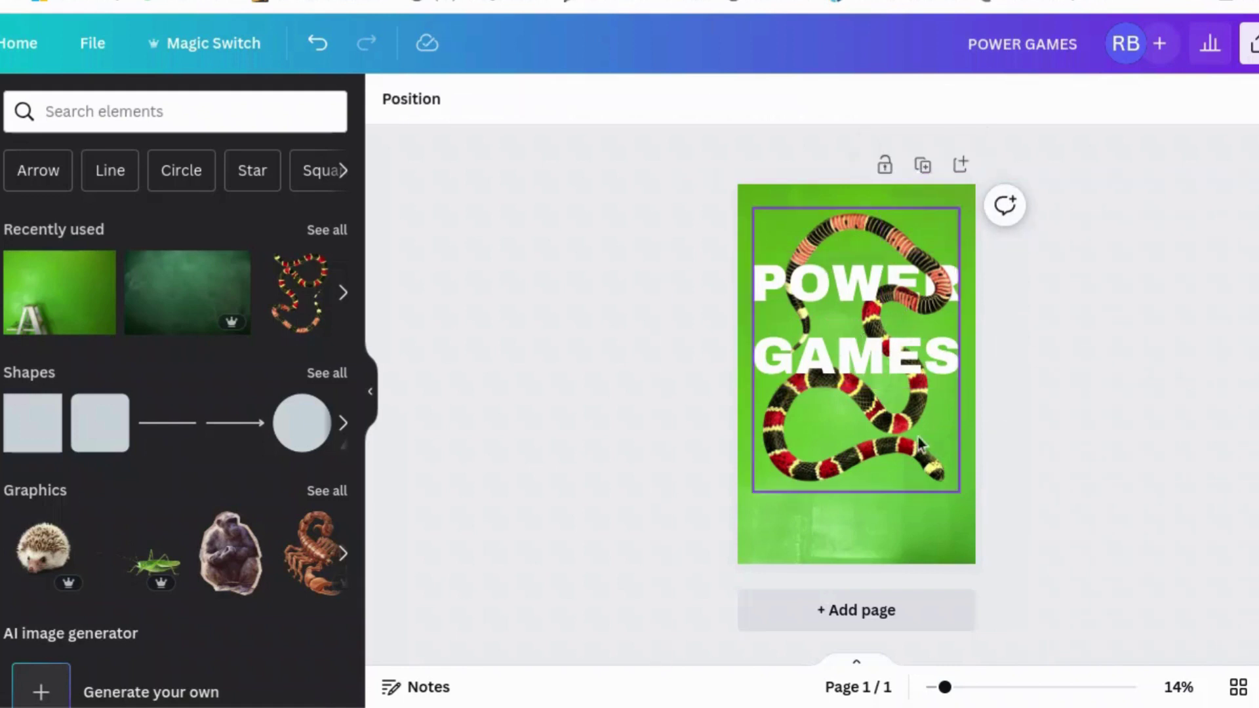
- Realign the snake copy and crop its top and right so it covers only the R, then zoom in
click(779, 412)
right_click(778, 411)
click(548, 288)
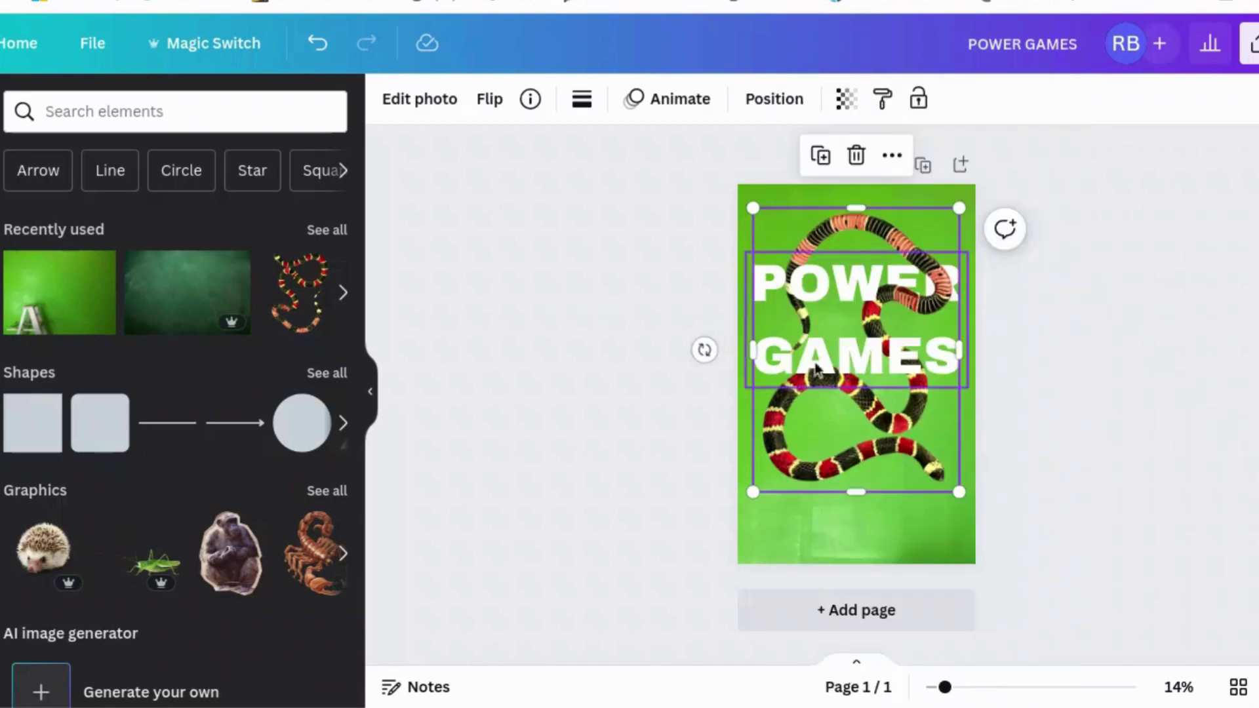
drag(805, 229, 807, 231)
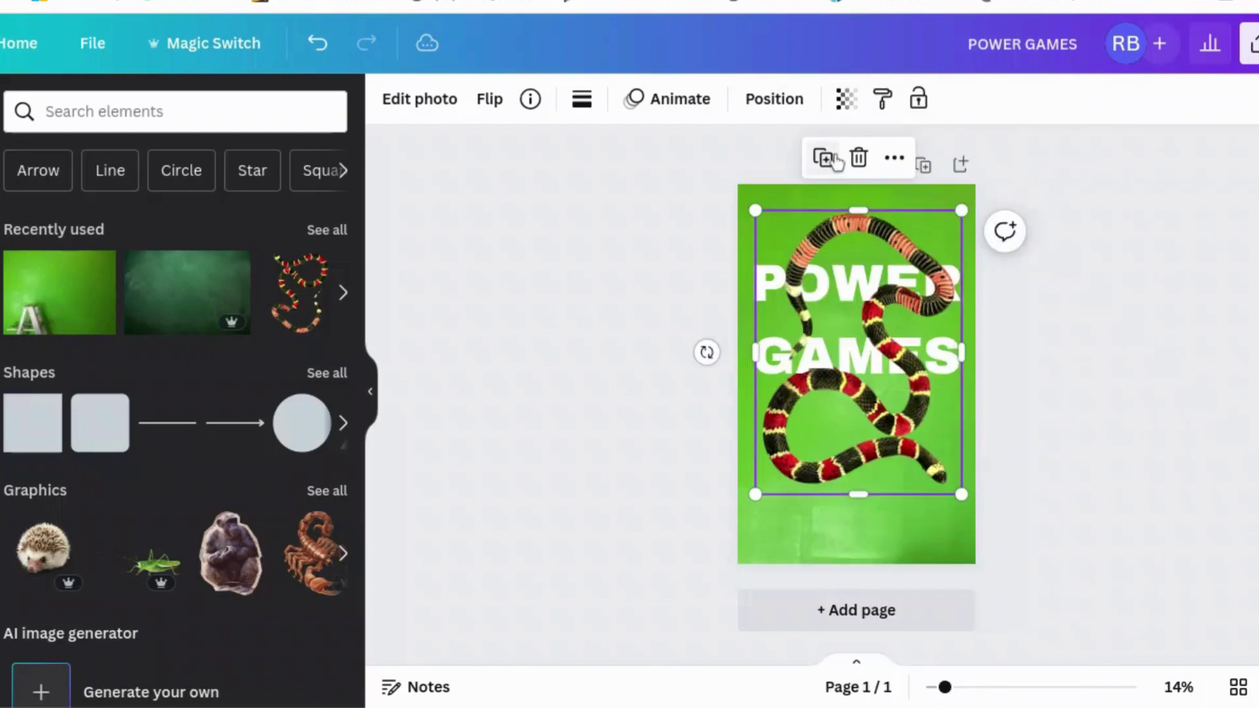
drag(872, 278, 862, 259)
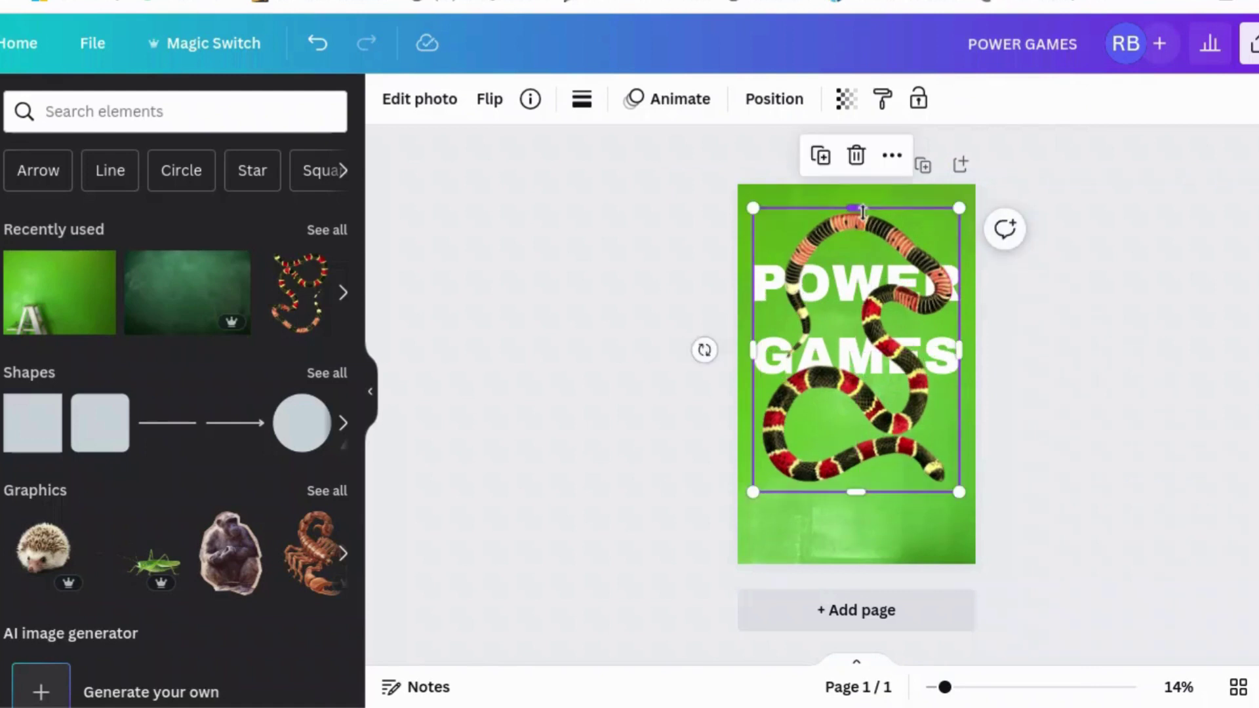
drag(863, 209, 859, 361)
drag(958, 425, 872, 423)
click(1128, 418)
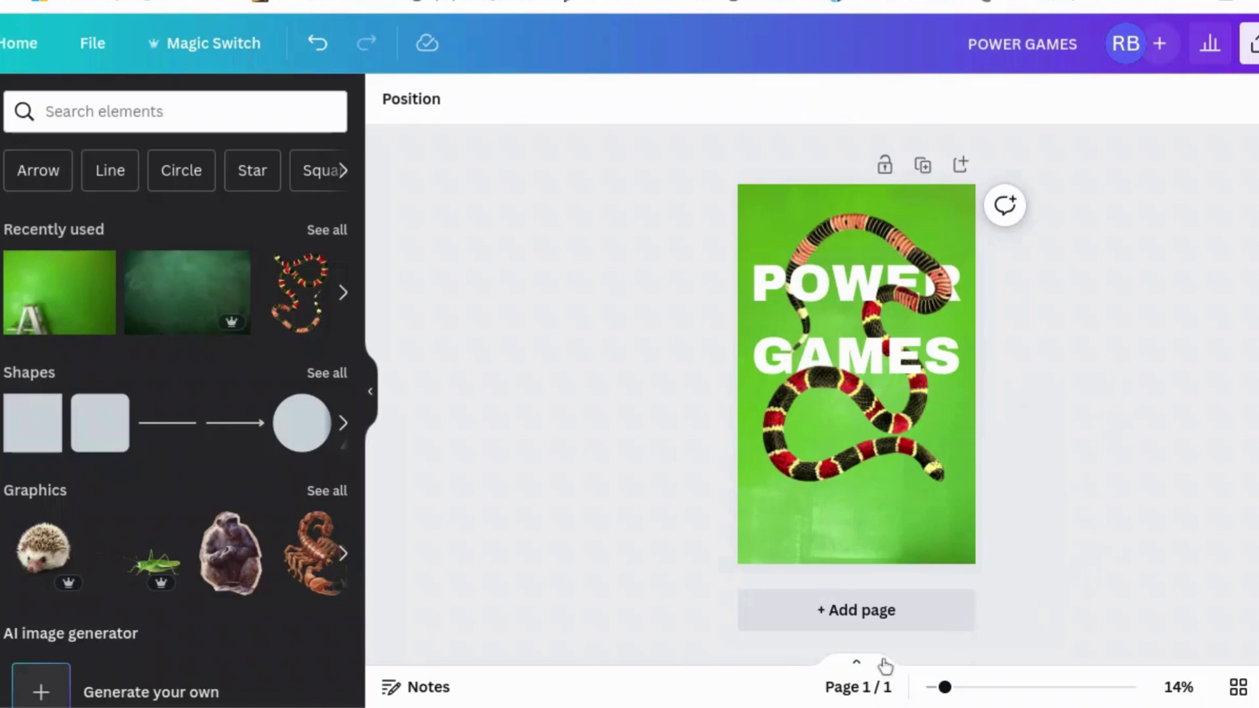
drag(945, 686, 975, 687)
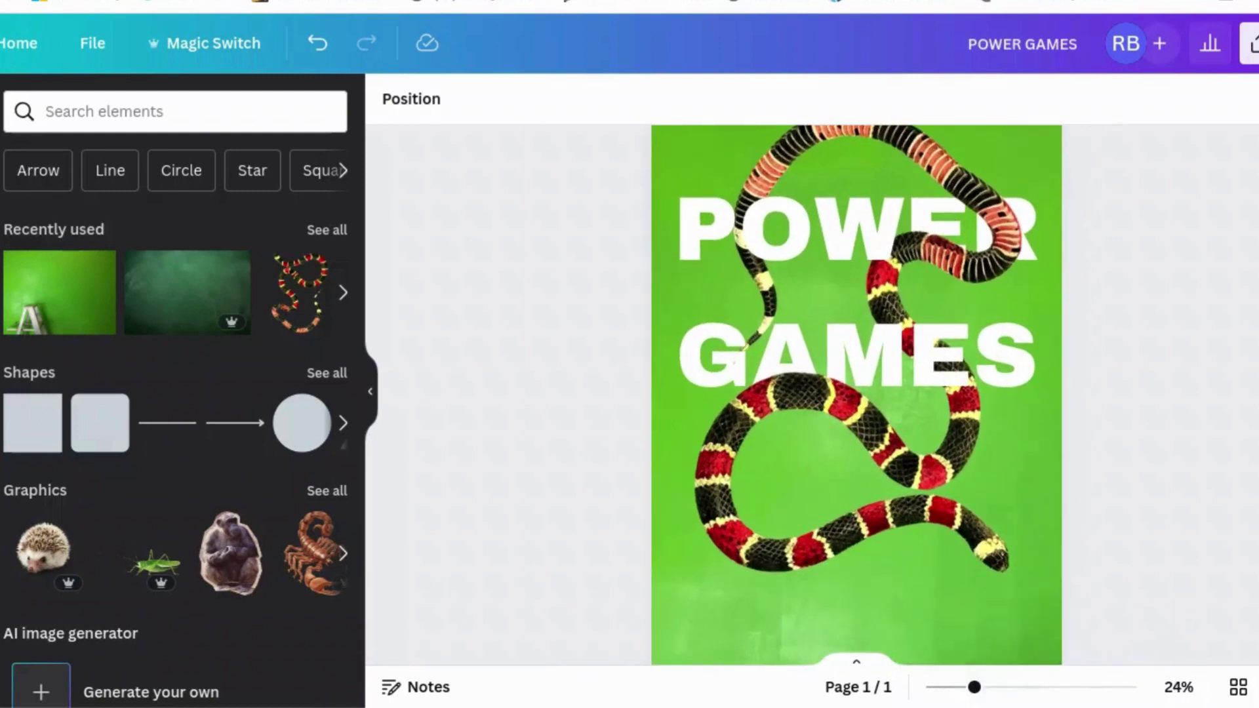
click(1000, 231)
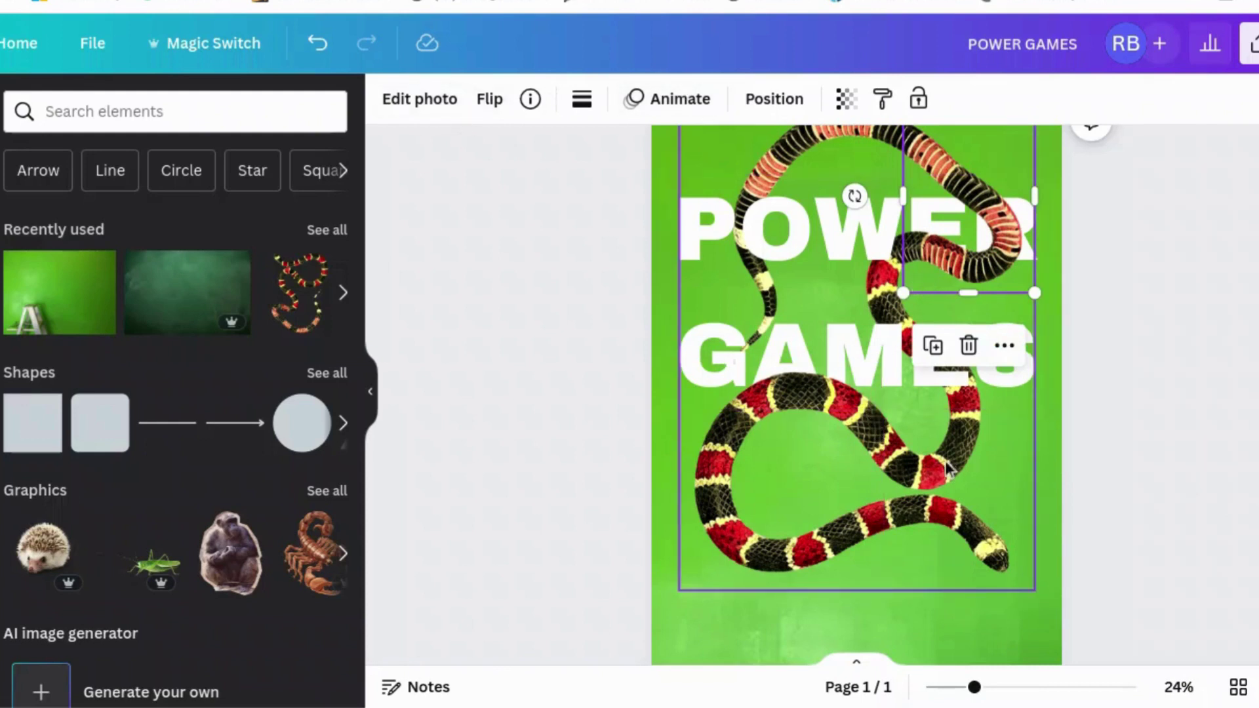
- Give the large snake a black drop shadow: blur 20, angle 62, distance 30, intensity 50
click(956, 485)
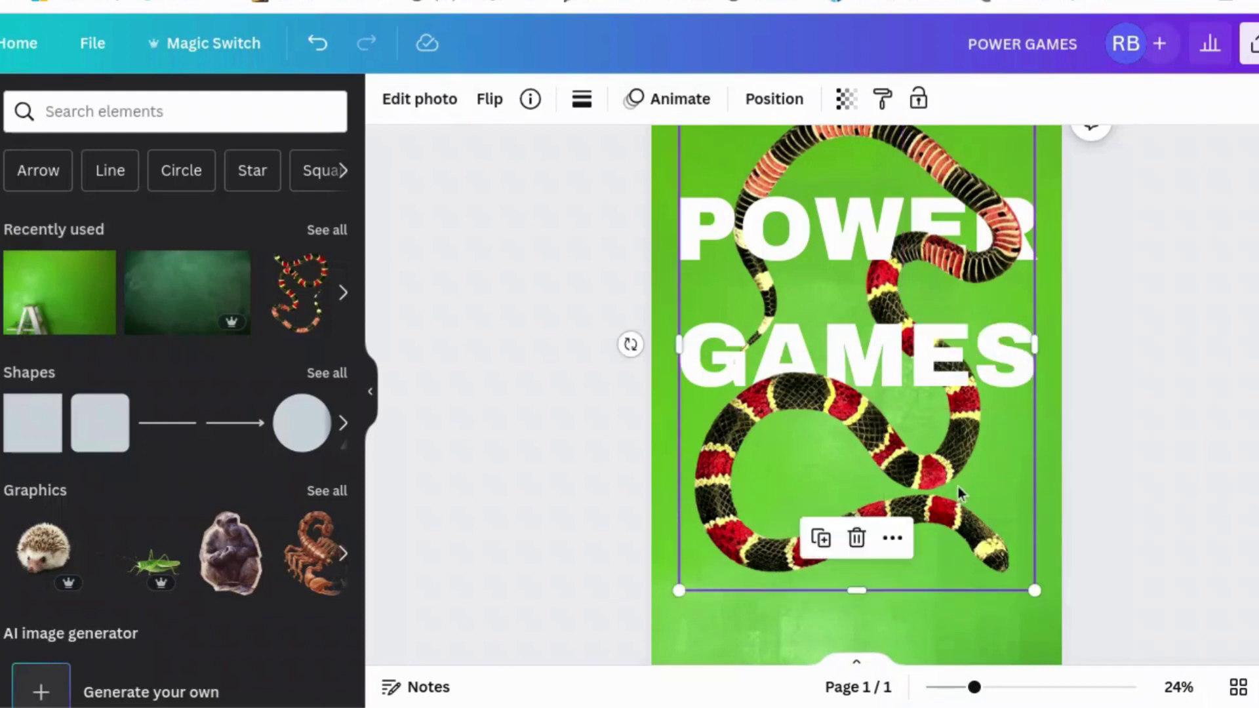
click(403, 99)
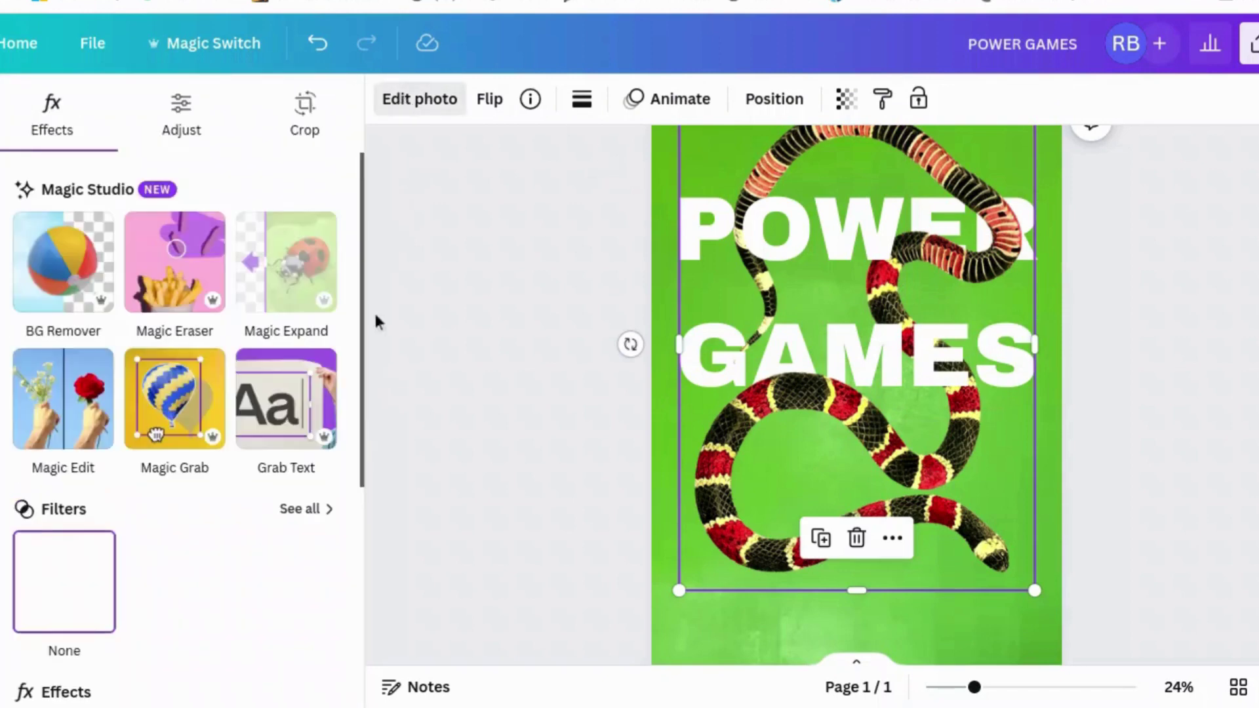
scroll(168, 492, down, 2)
scroll(164, 485, down, 3)
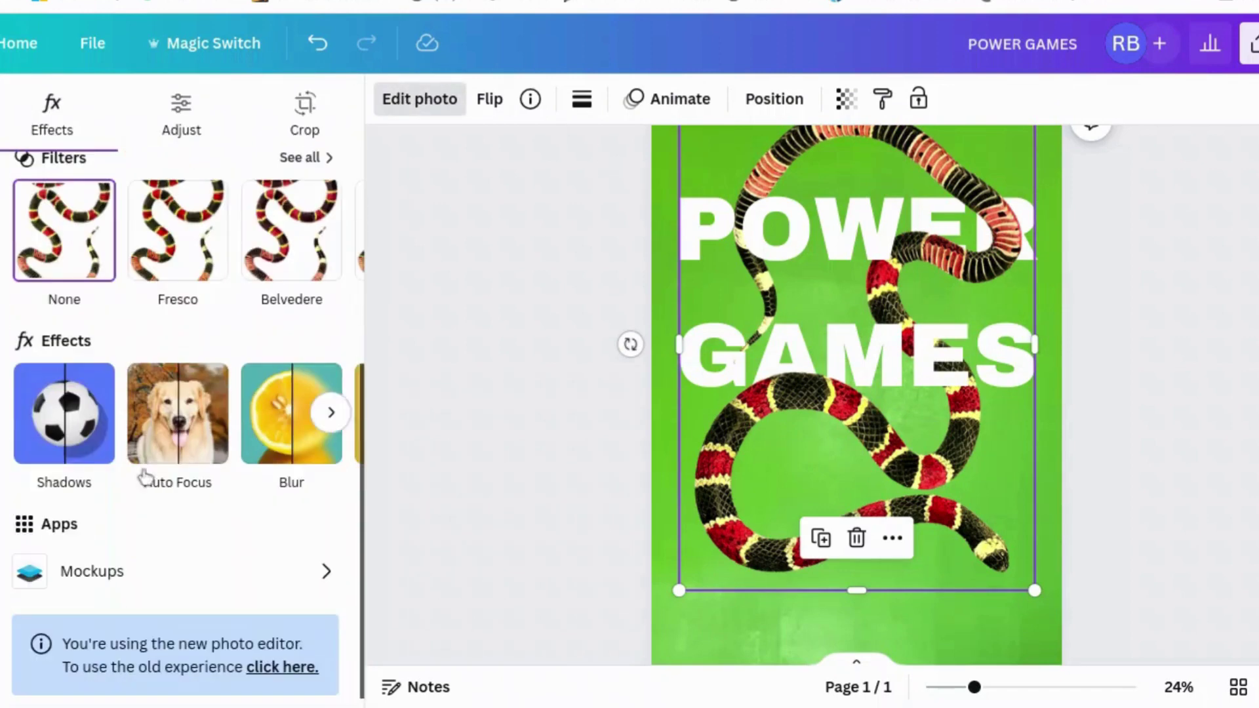
click(93, 441)
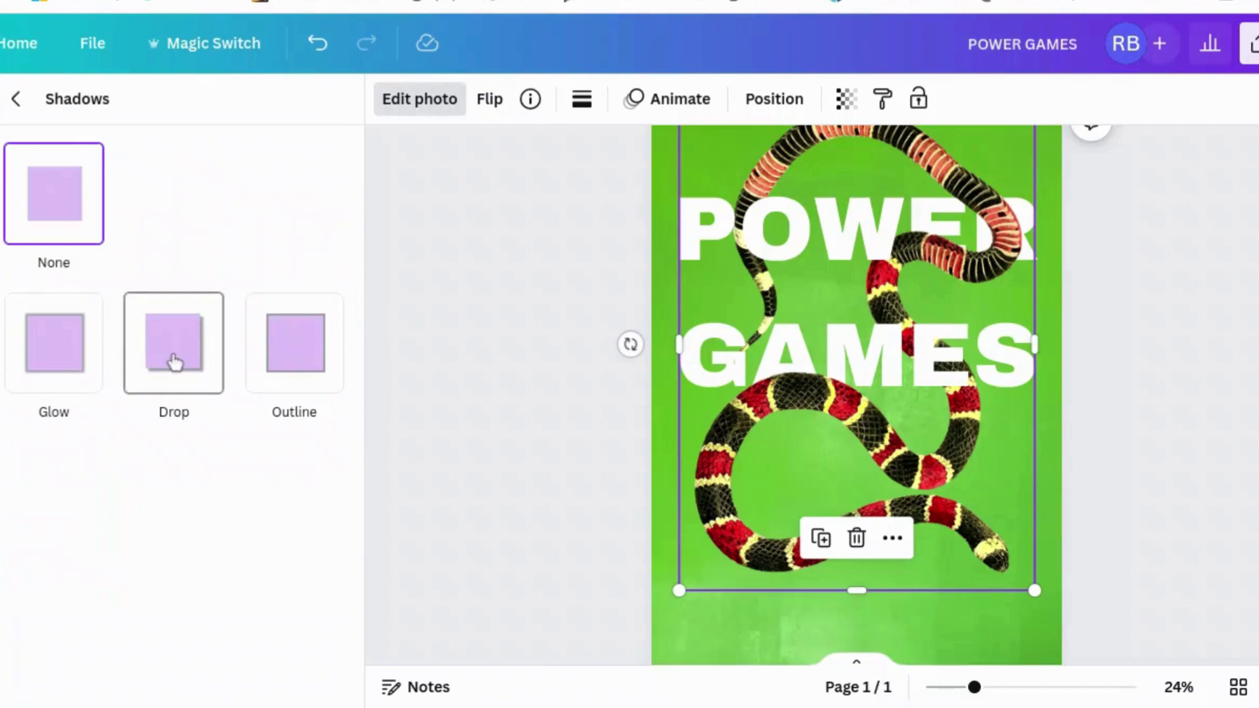
click(174, 362)
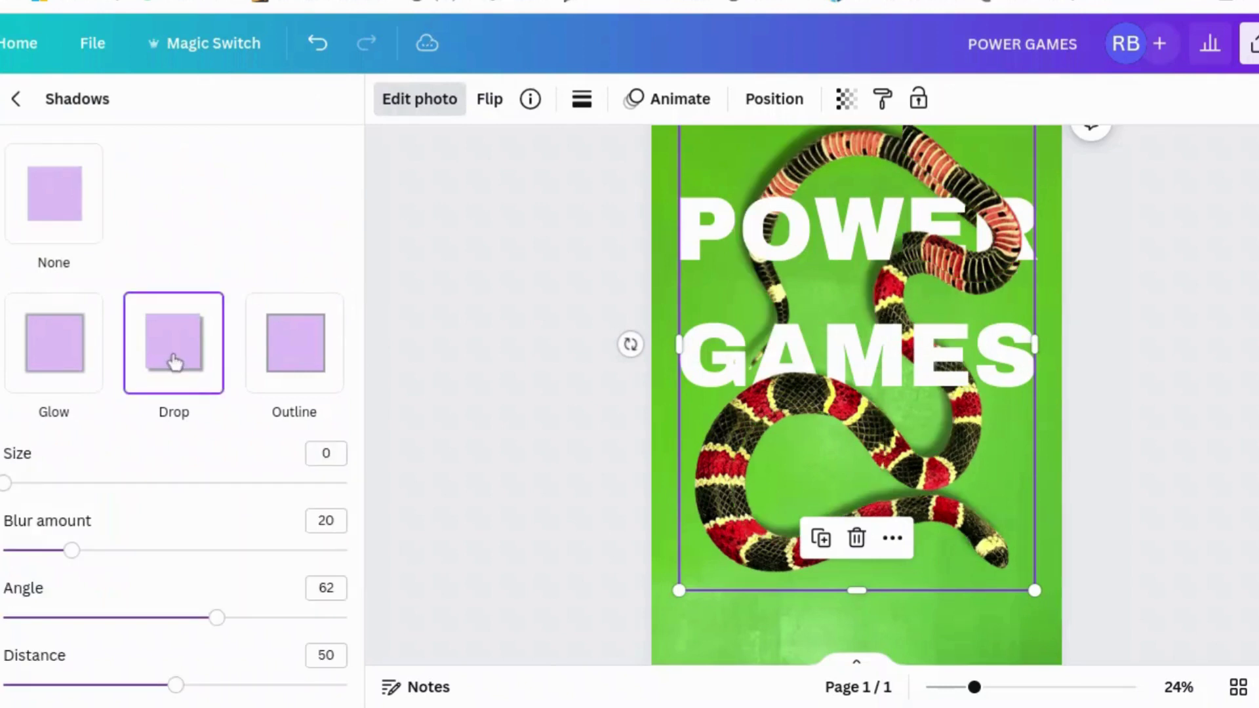
scroll(197, 551, down, 1)
scroll(217, 575, down, 1)
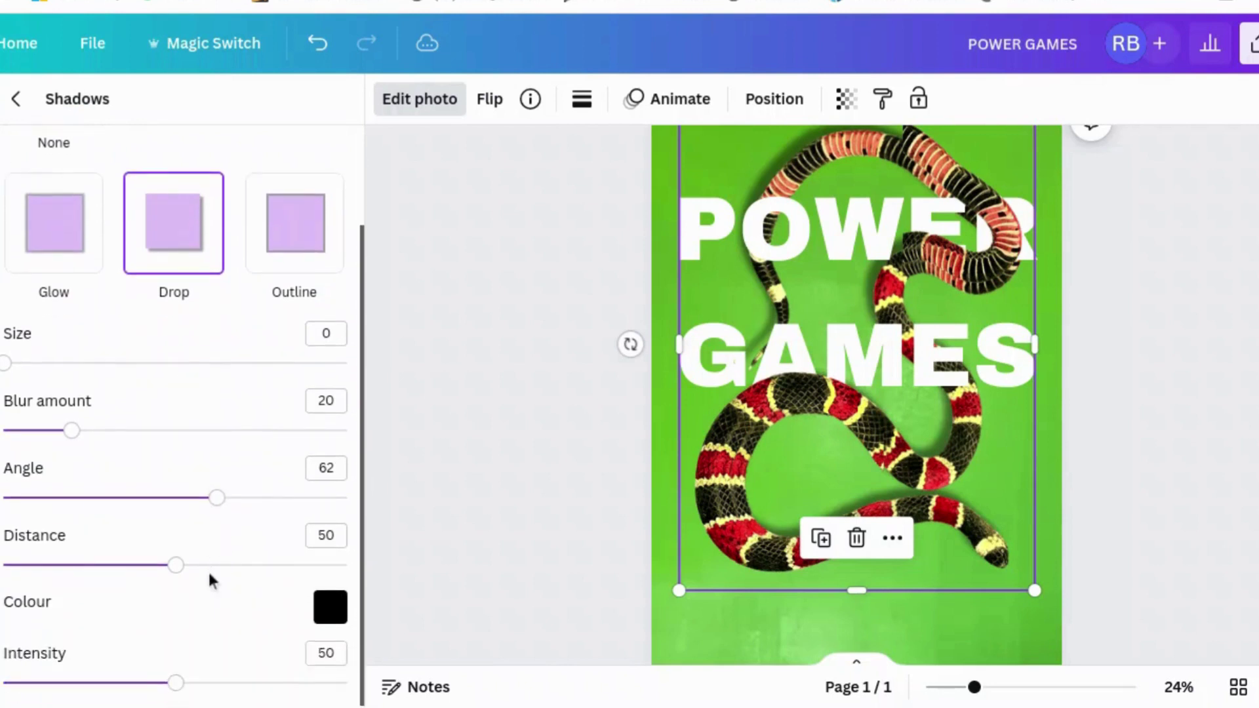
drag(174, 565, 107, 566)
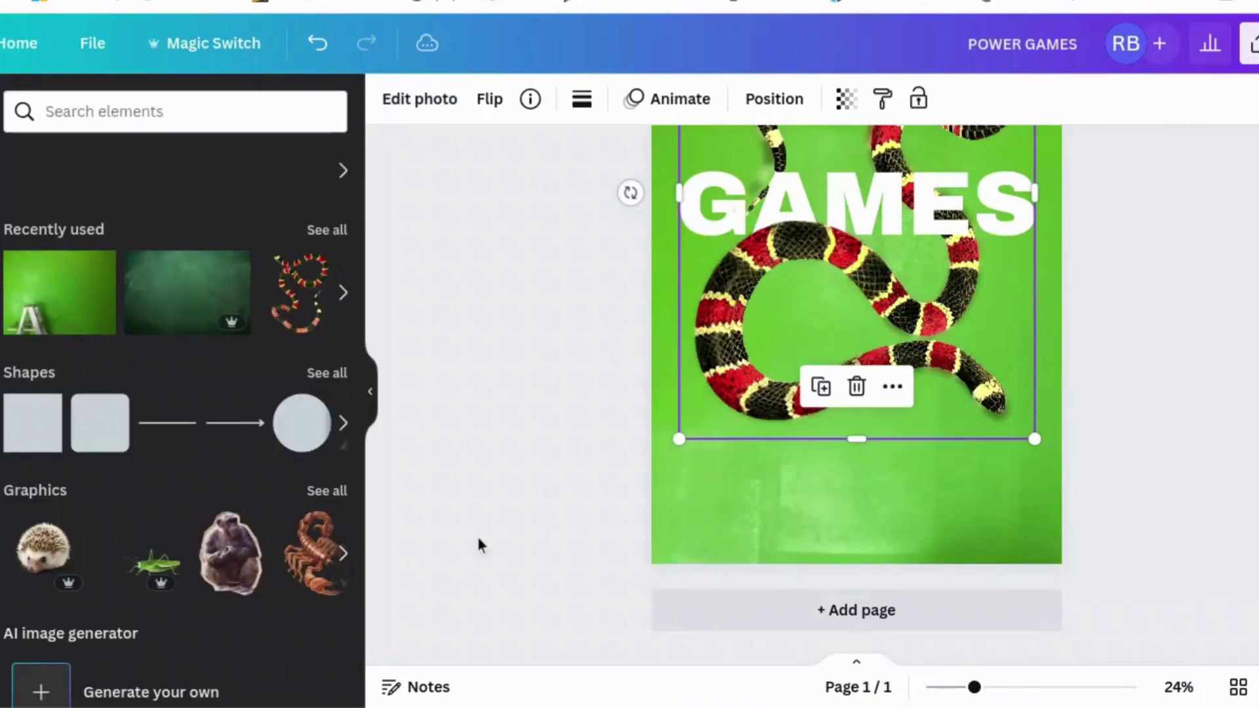
scroll(478, 544, up, 4)
click(1233, 472)
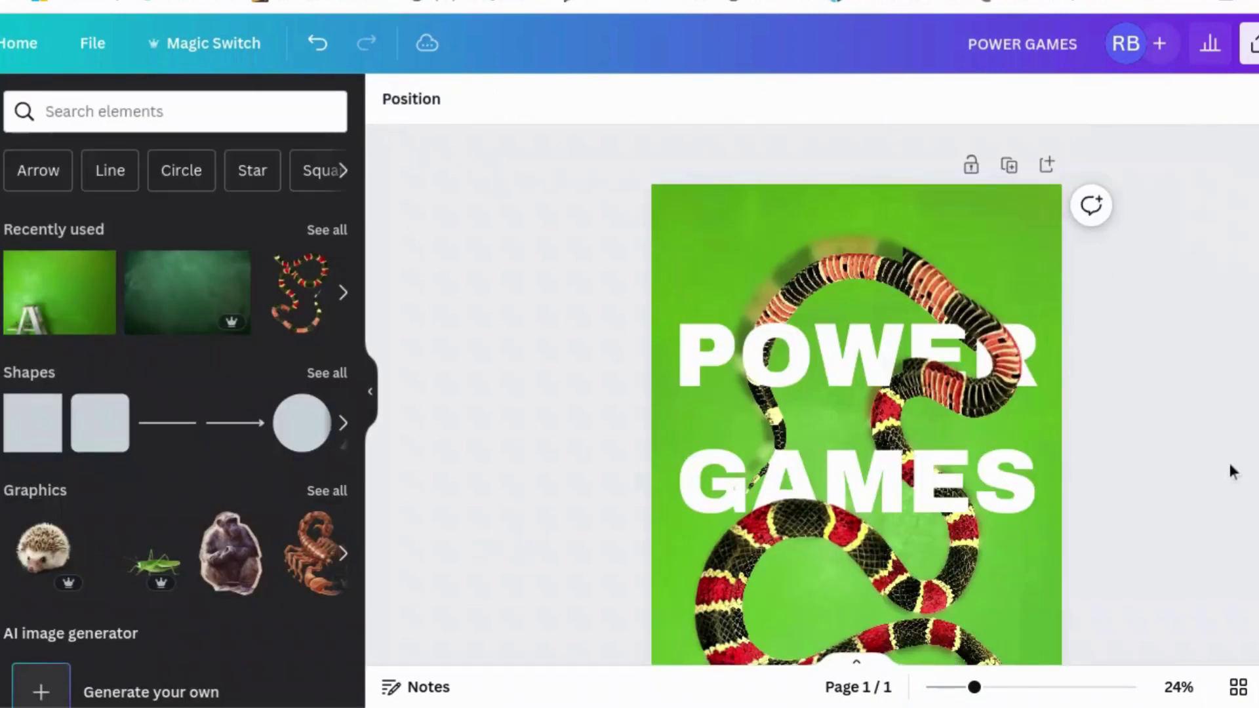
- Shift the snake piece over the R slightly left and shrink it to 495 × 727
scroll(1232, 472, down, 2)
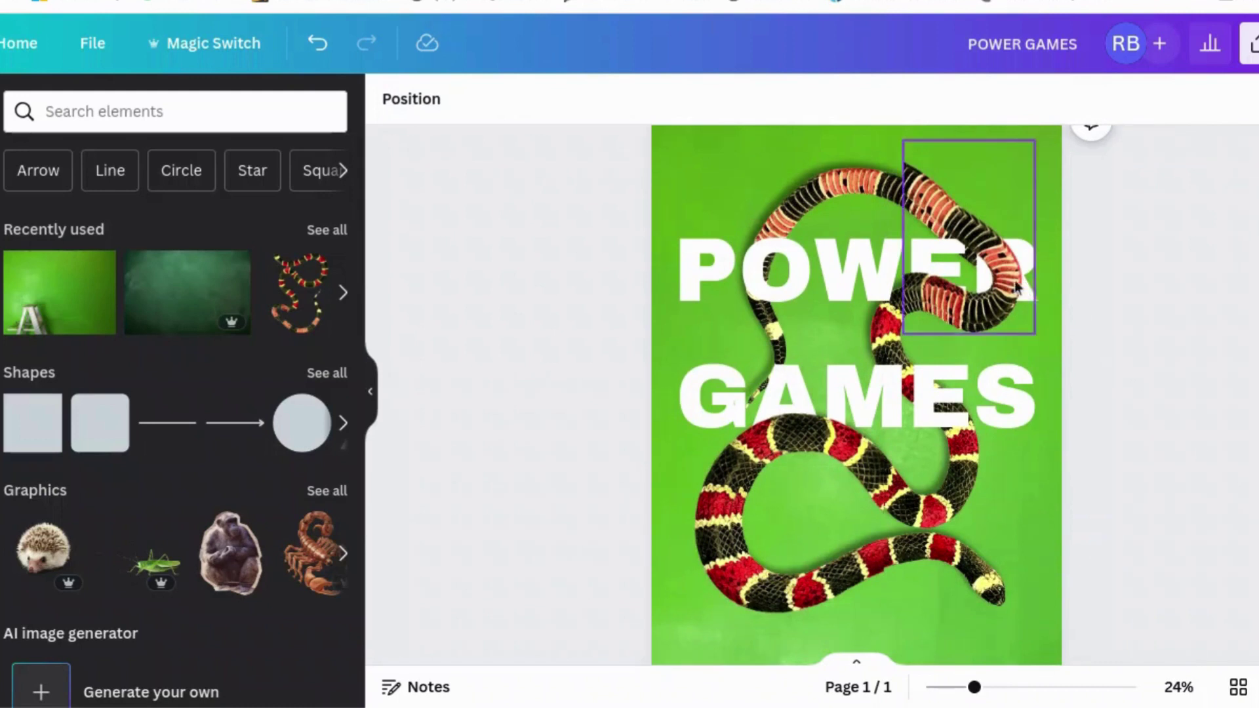
drag(974, 259, 967, 264)
click(1185, 260)
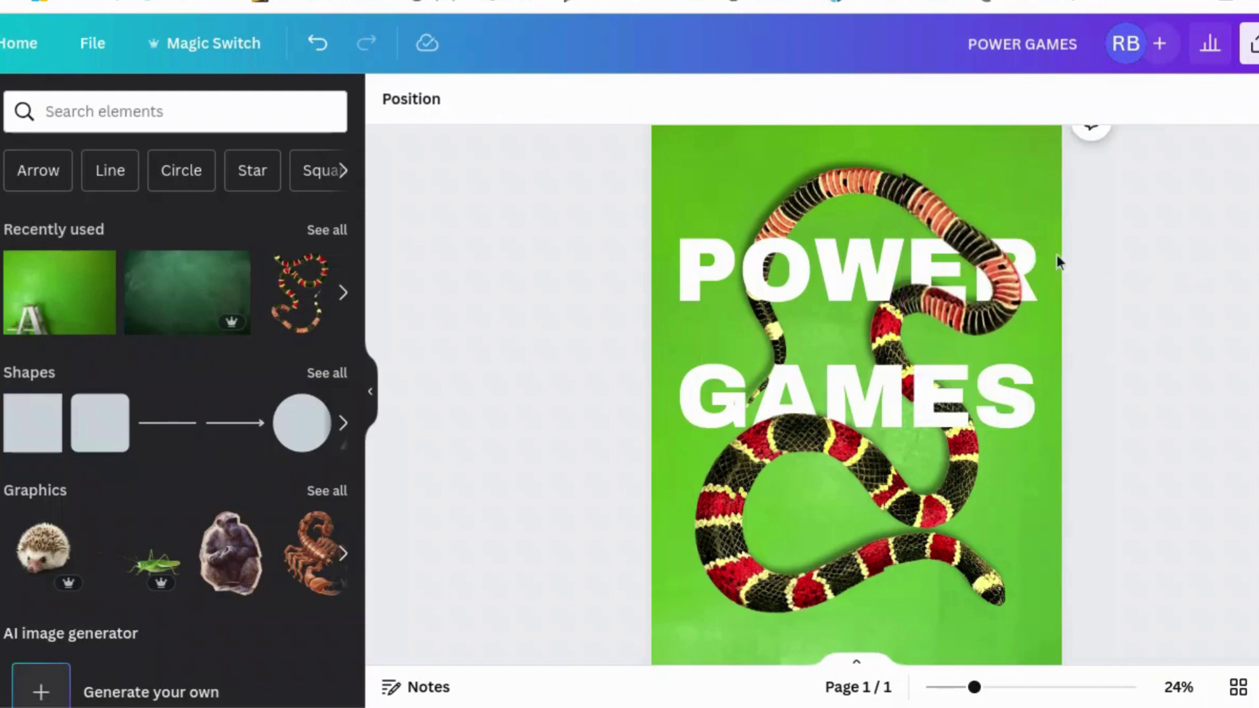
click(984, 275)
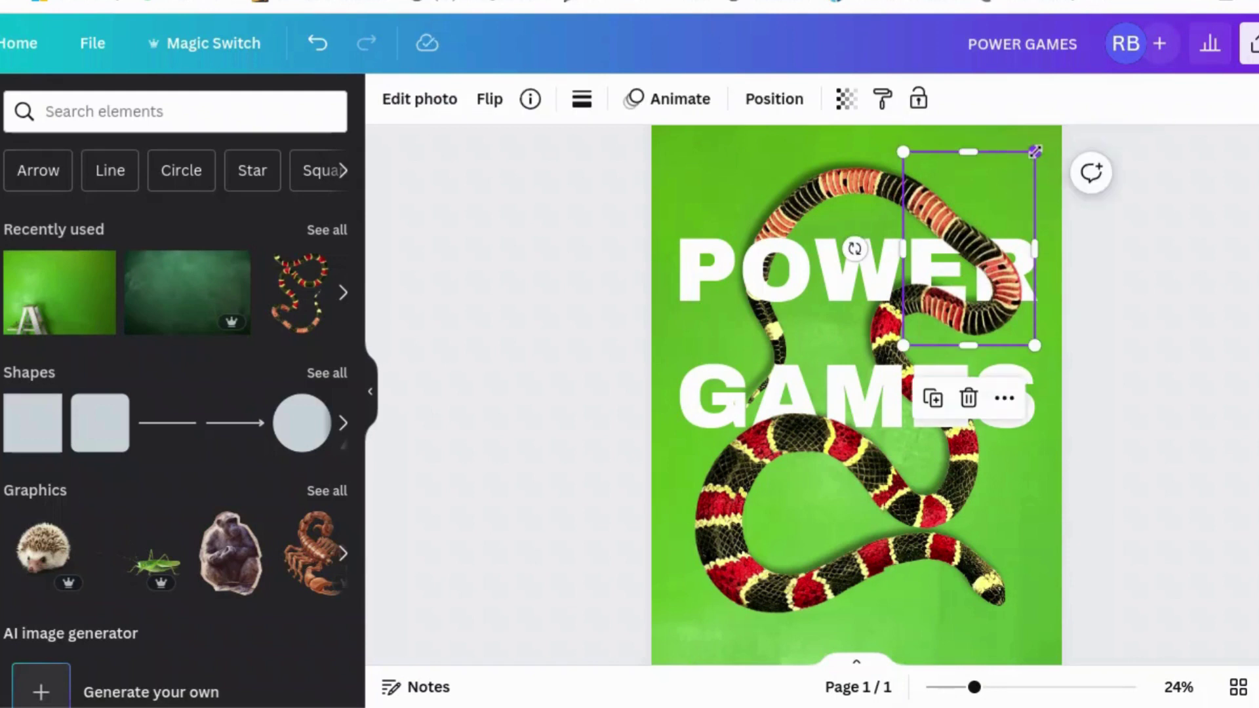
drag(1033, 152, 1030, 159)
click(1150, 183)
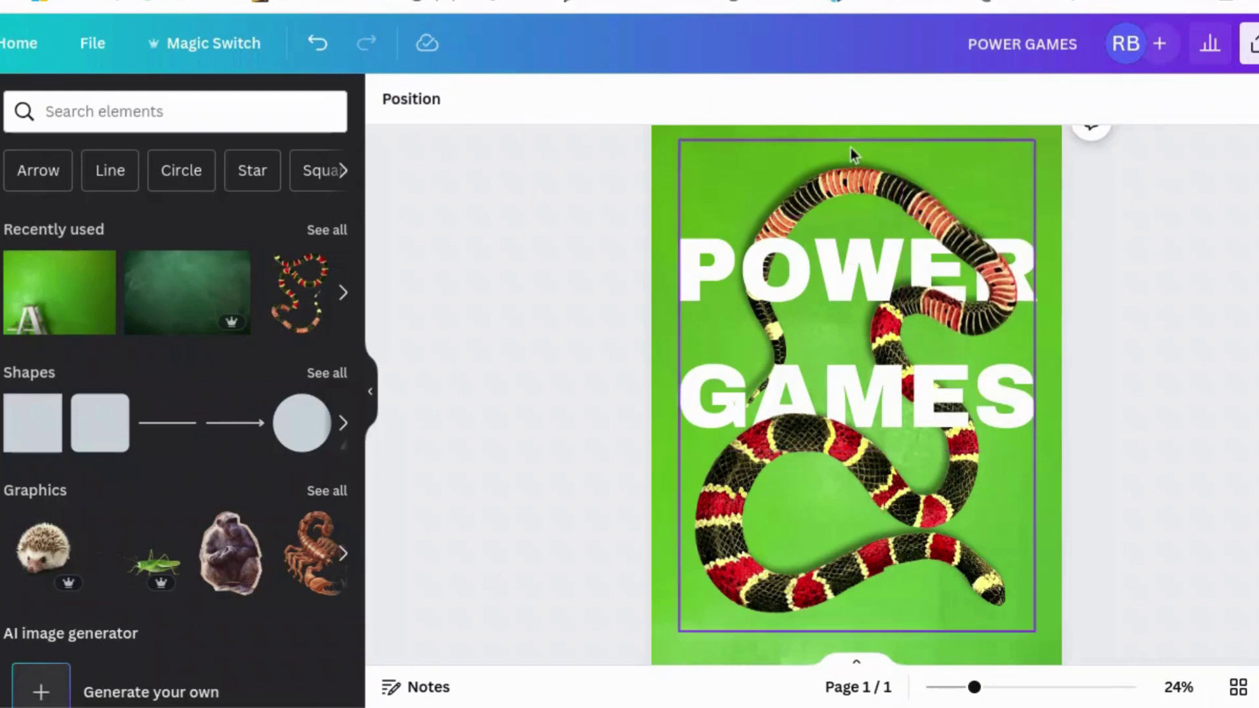
click(951, 237)
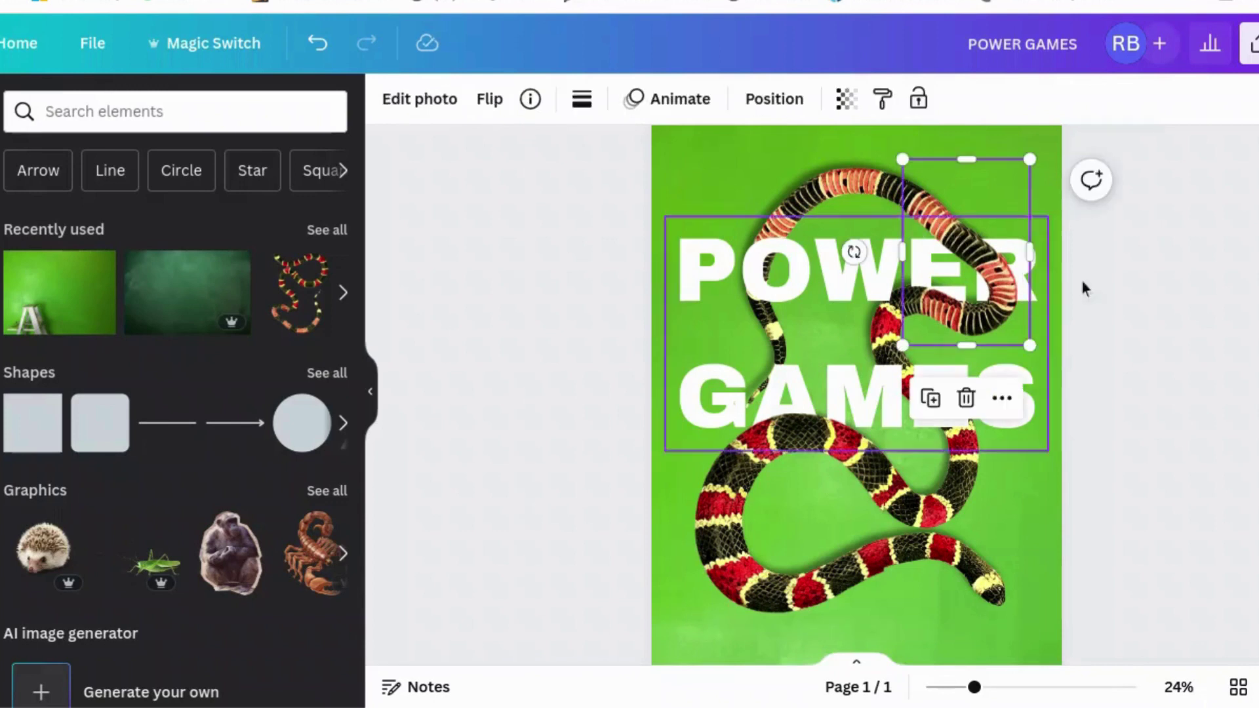
- Apply a Drop shadow to the R snake piece with distance 28, blur 20, angle 62
click(414, 100)
scroll(155, 396, down, 5)
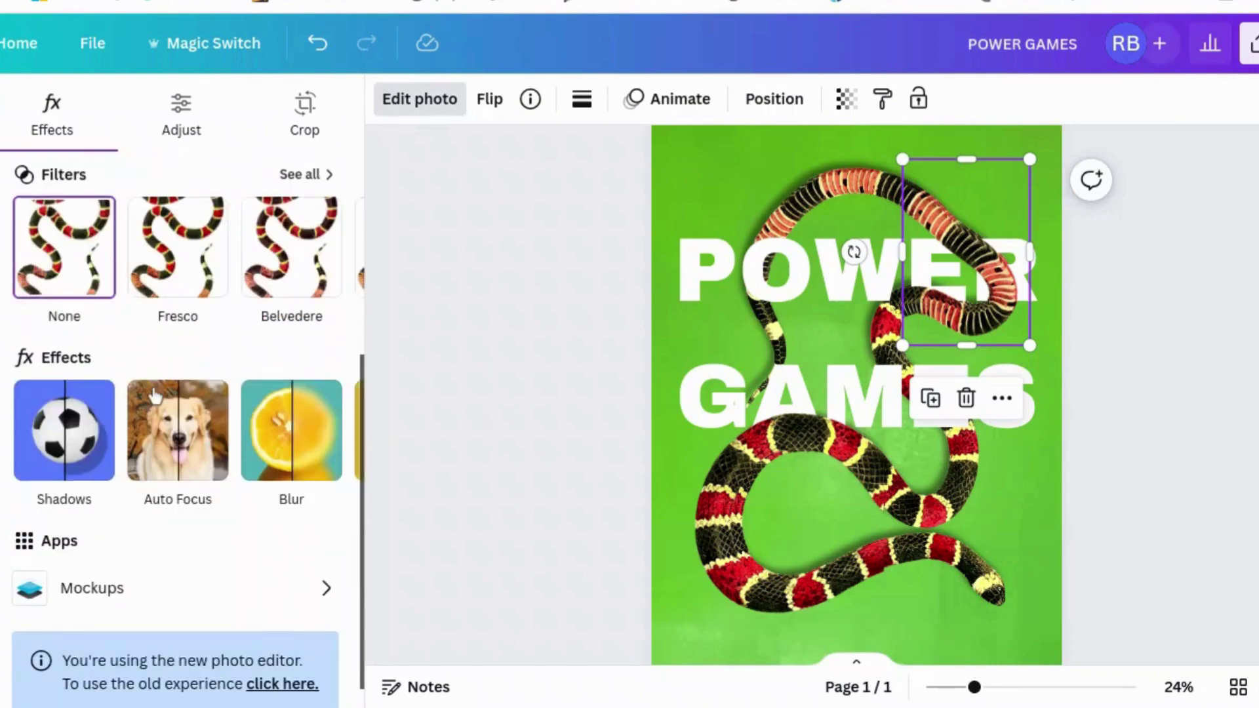
click(98, 427)
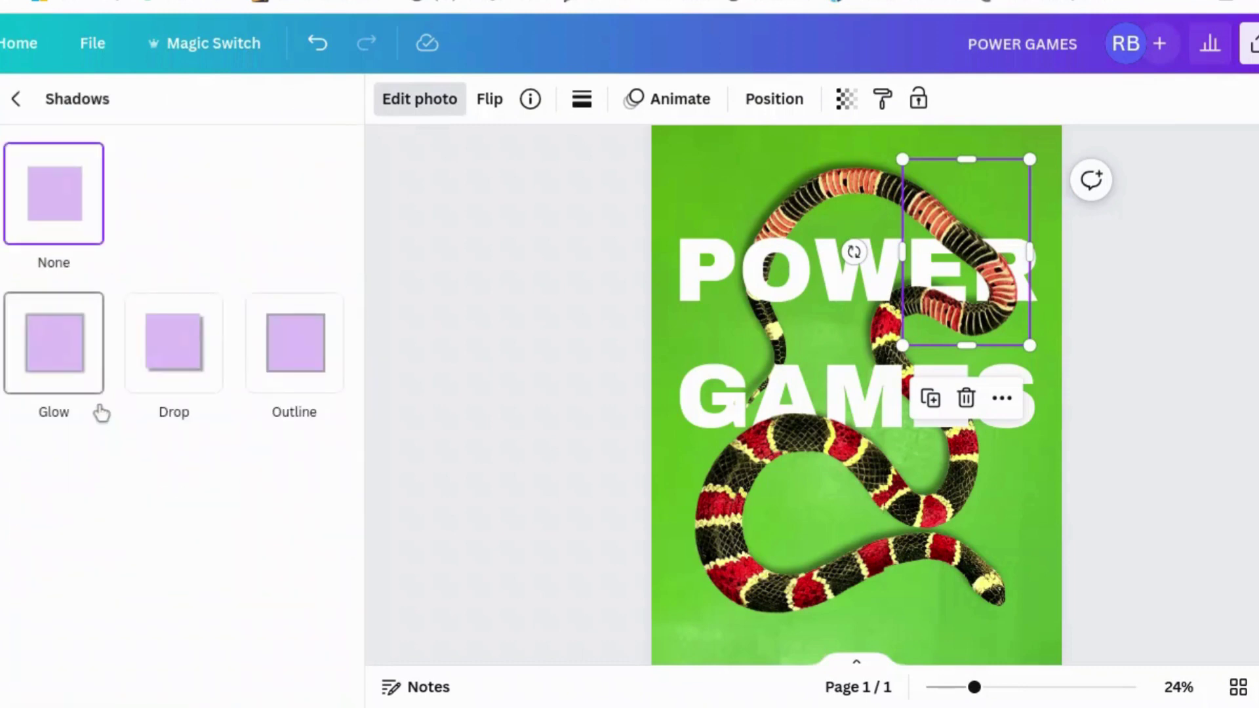
click(178, 378)
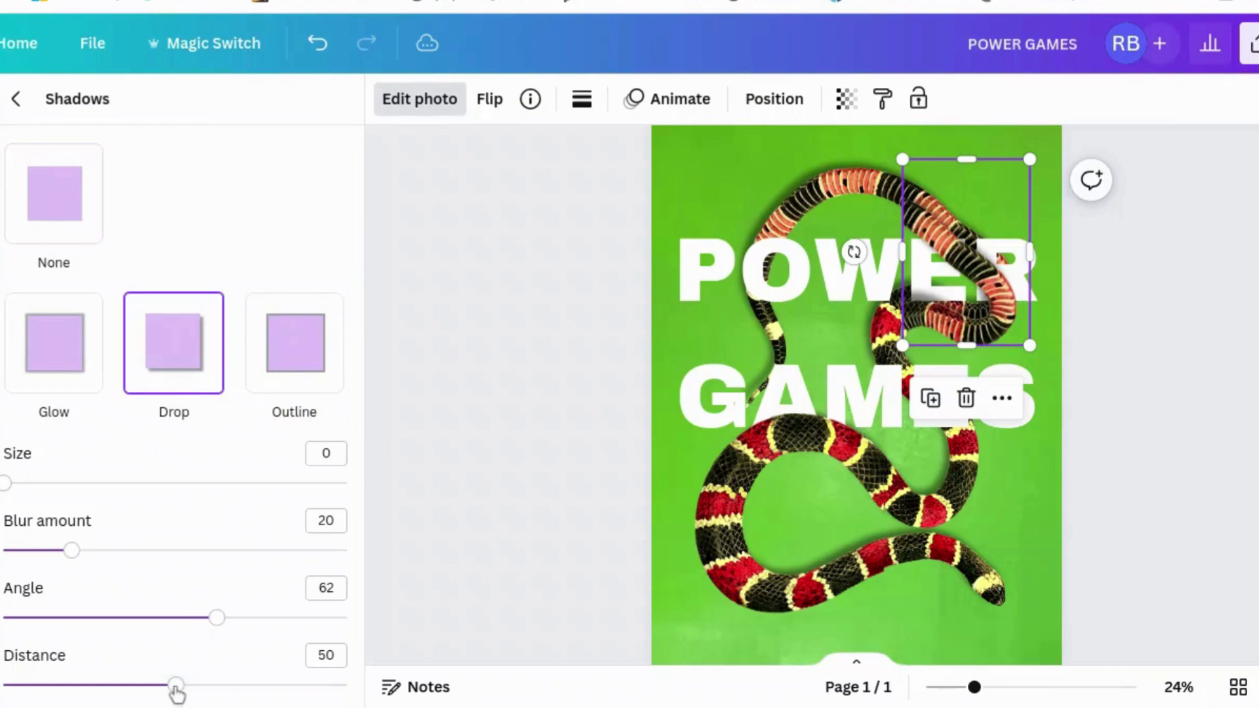
drag(176, 686, 100, 687)
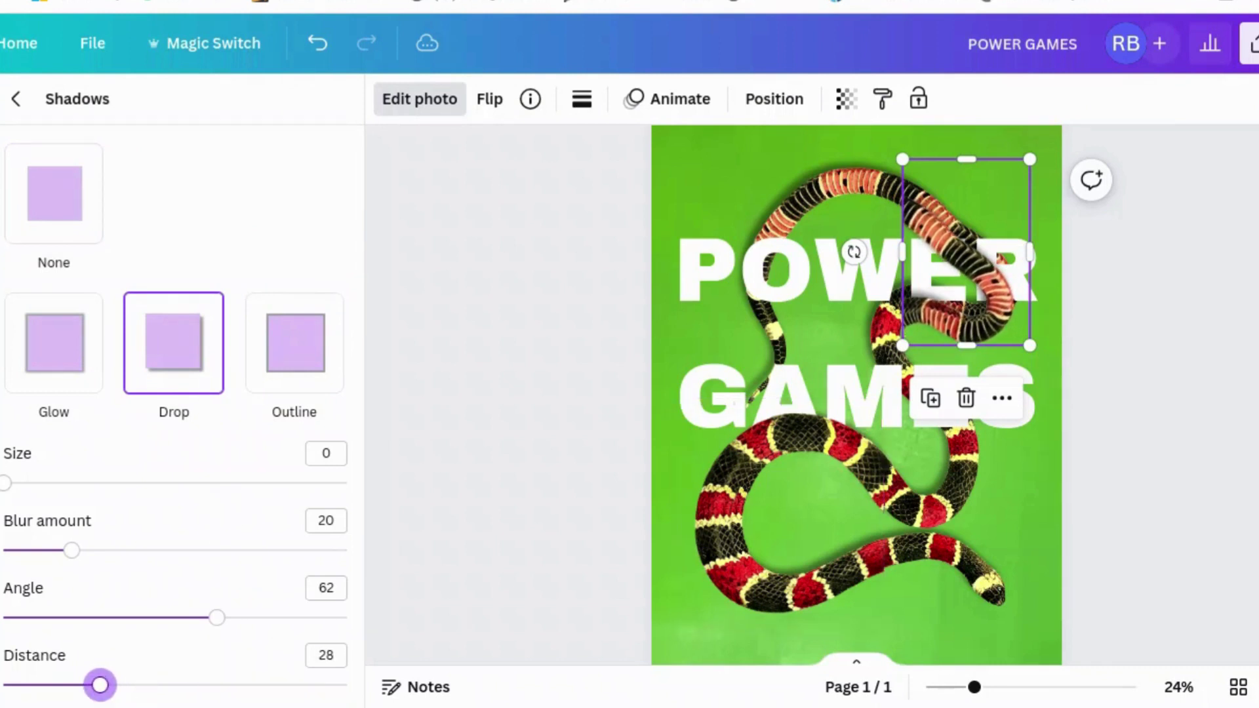
key(Escape)
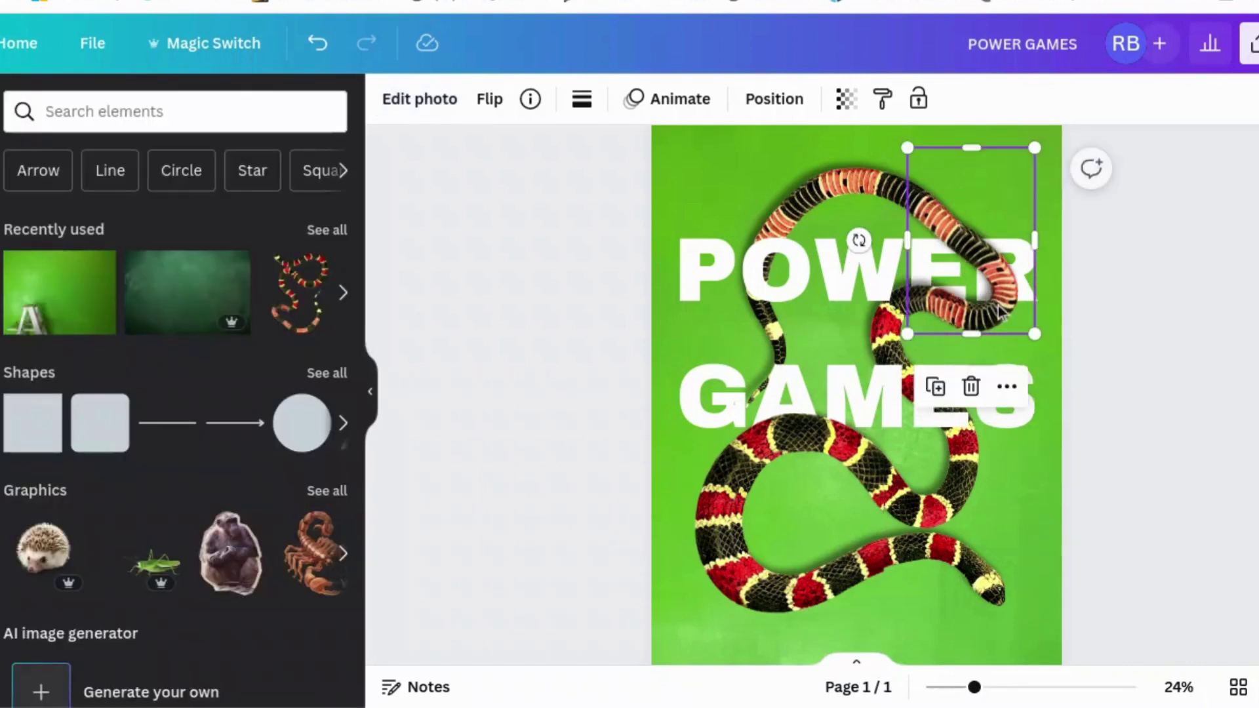
click(1169, 332)
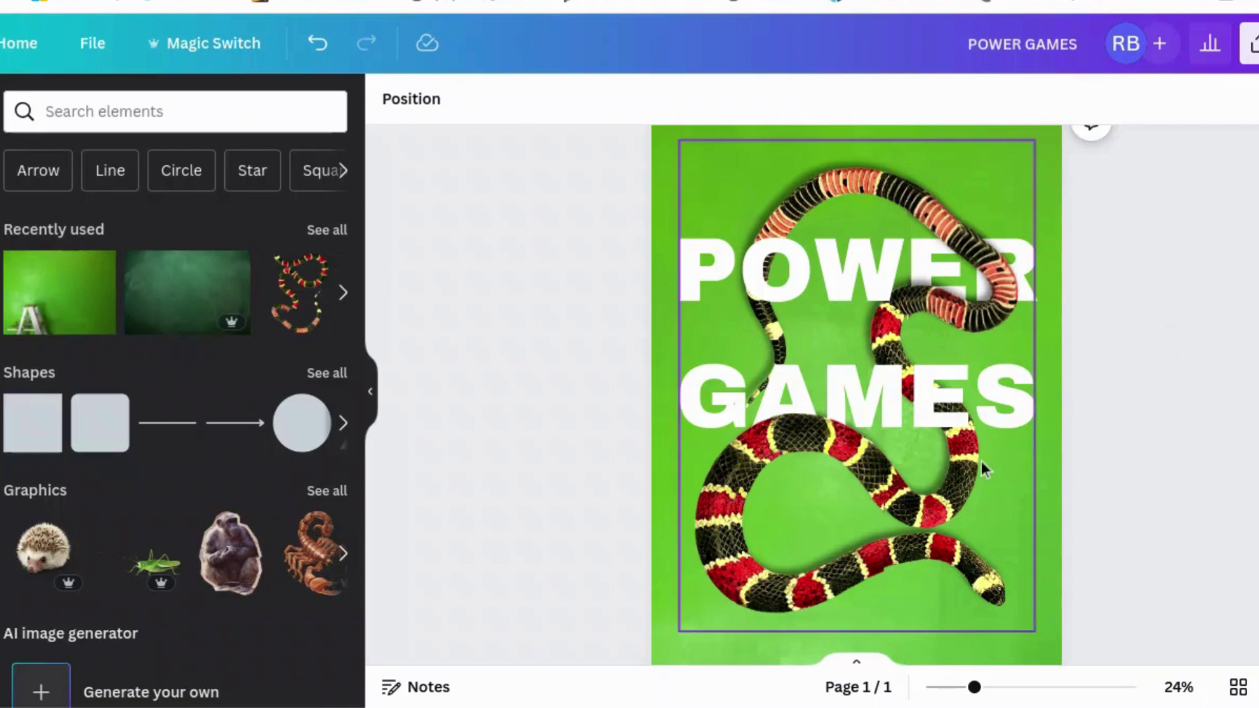
- Crop the lower snake copy to a thin 752 × 143 strip across GAMES' bottom edge
click(788, 435)
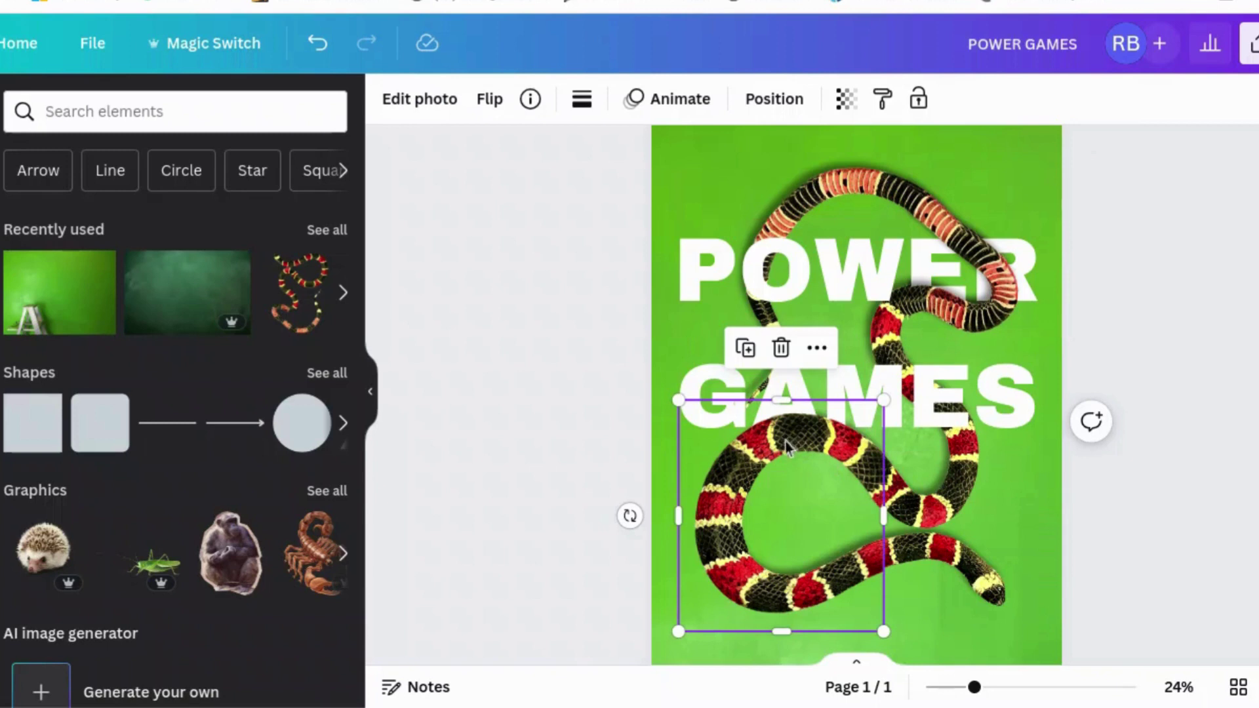
drag(781, 631, 812, 438)
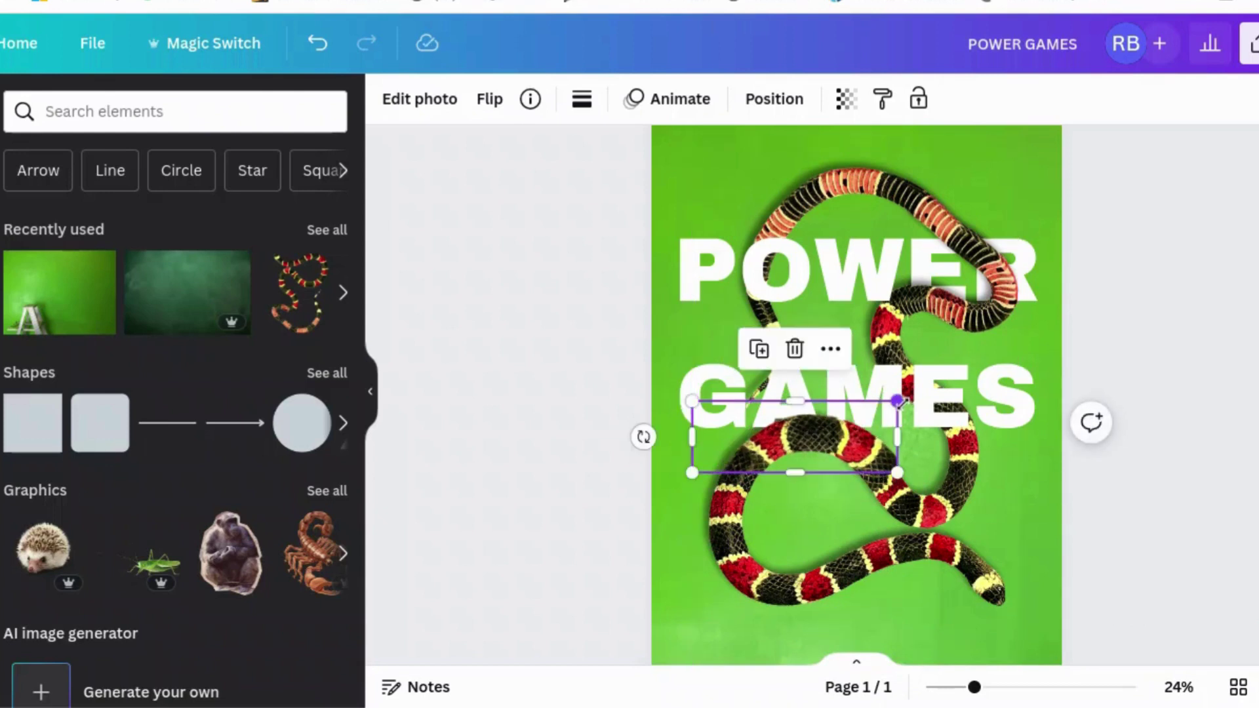
drag(898, 402, 891, 411)
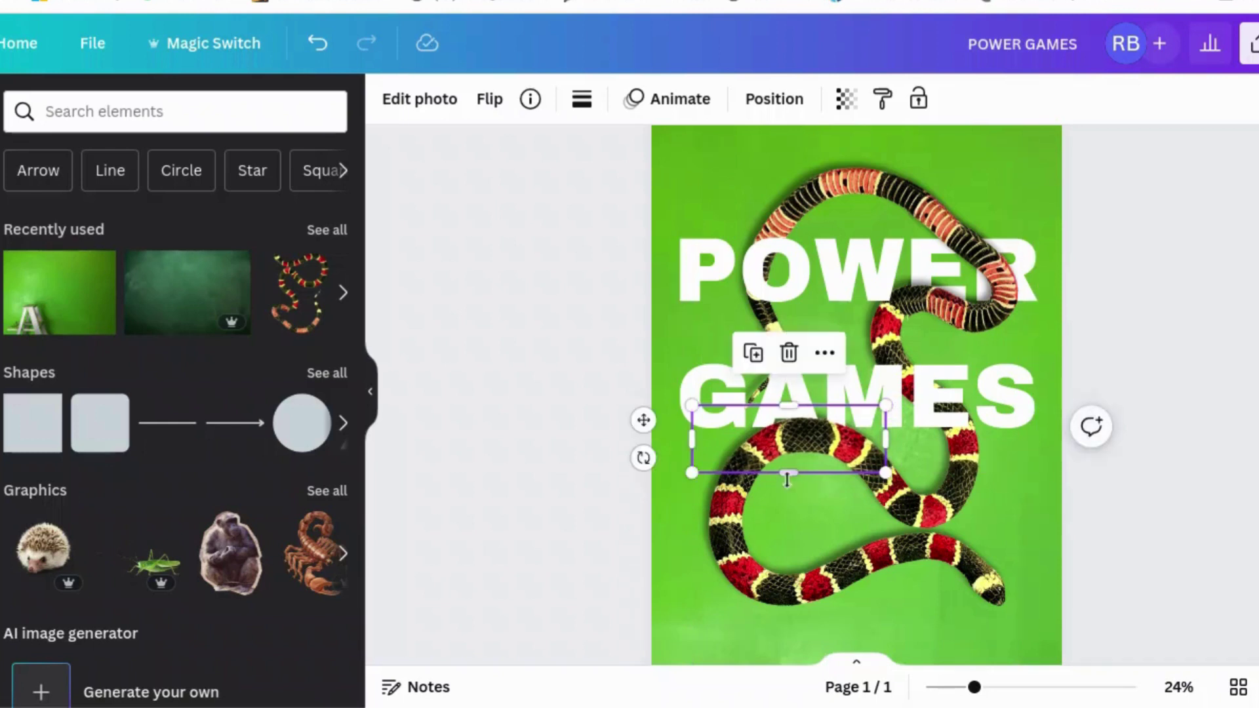
drag(789, 472, 800, 440)
- Give the thin snake strip a Drop shadow with distance 25
click(440, 108)
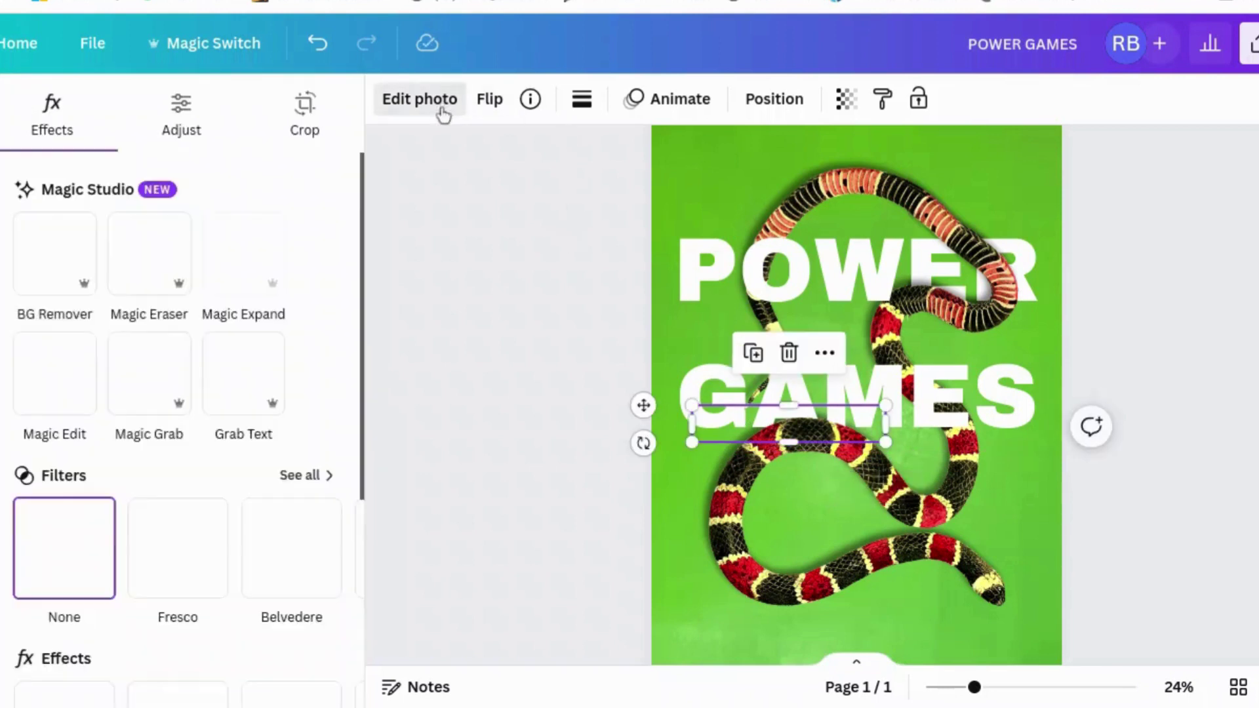
scroll(205, 611, down, 2)
click(48, 647)
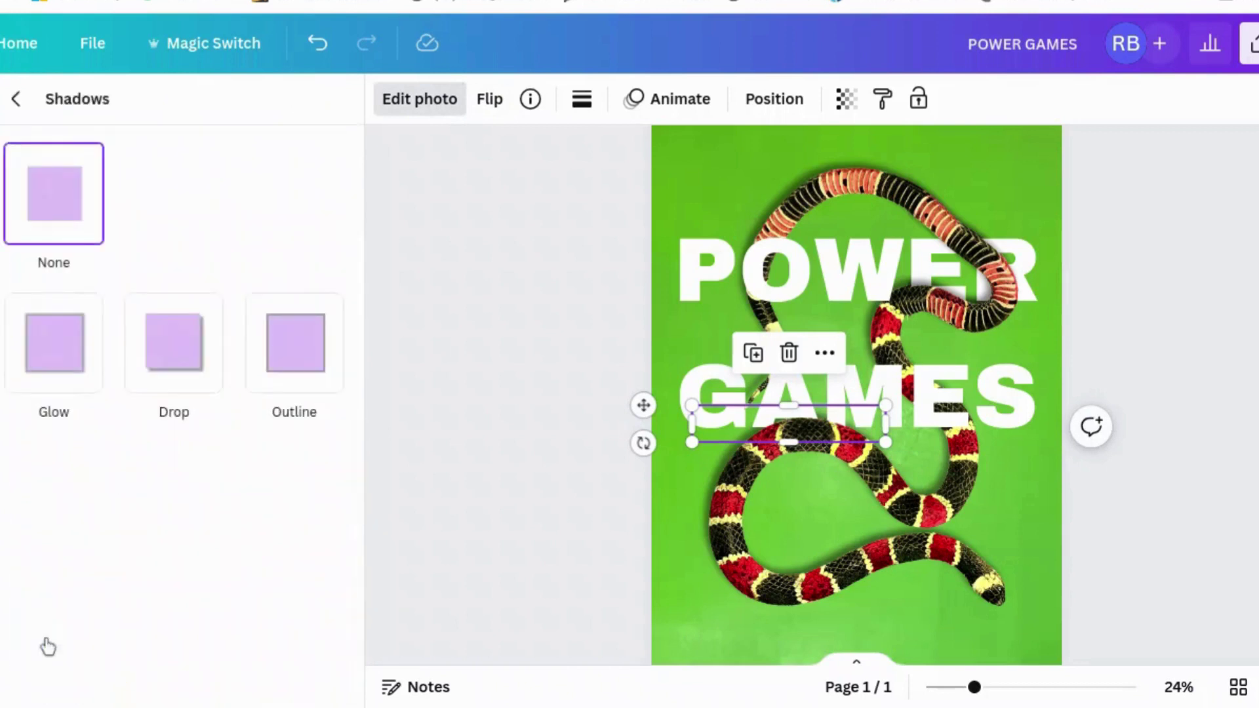
click(176, 379)
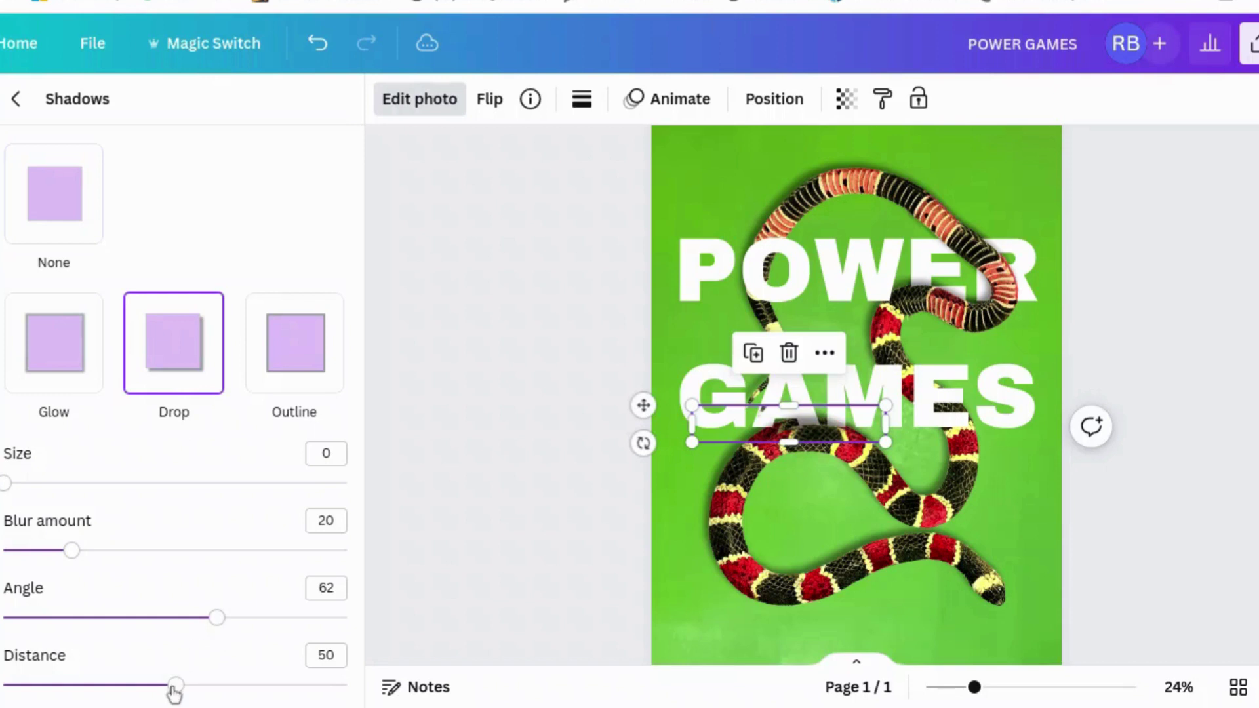
drag(175, 685, 90, 685)
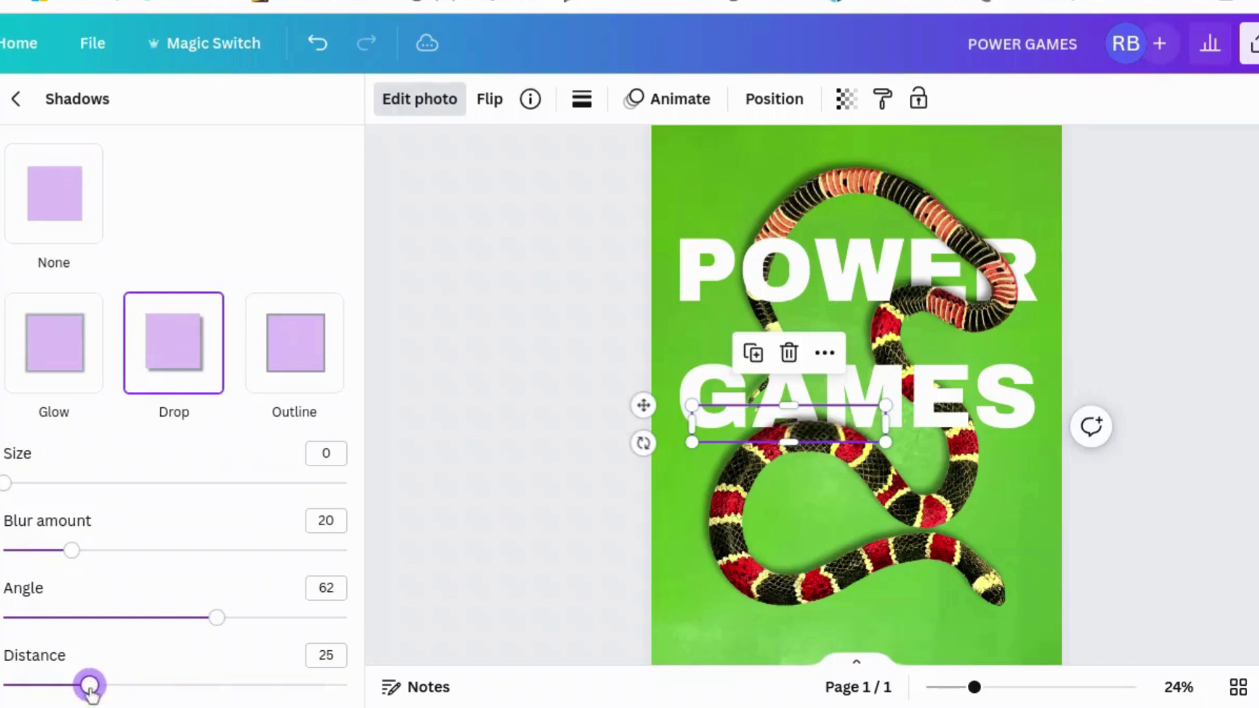
click(510, 556)
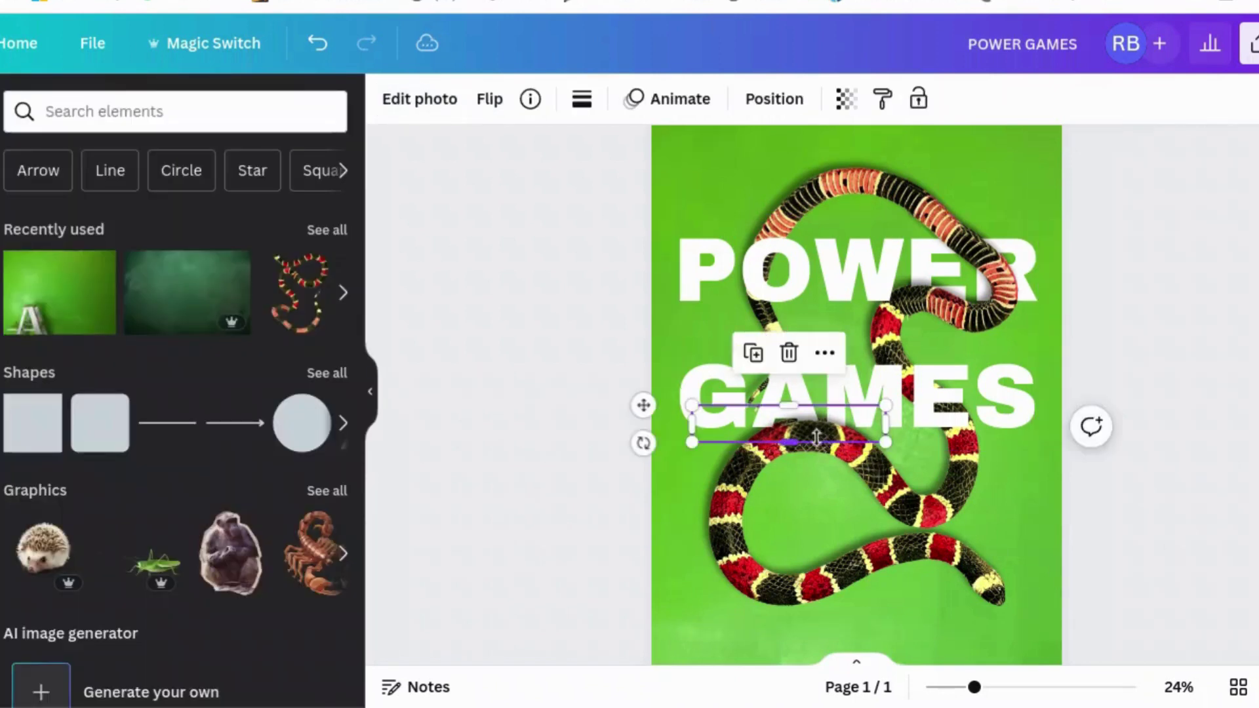
- Nudge the strip slightly so it sits along the lower edge of GAMES
drag(816, 438, 811, 433)
click(1187, 447)
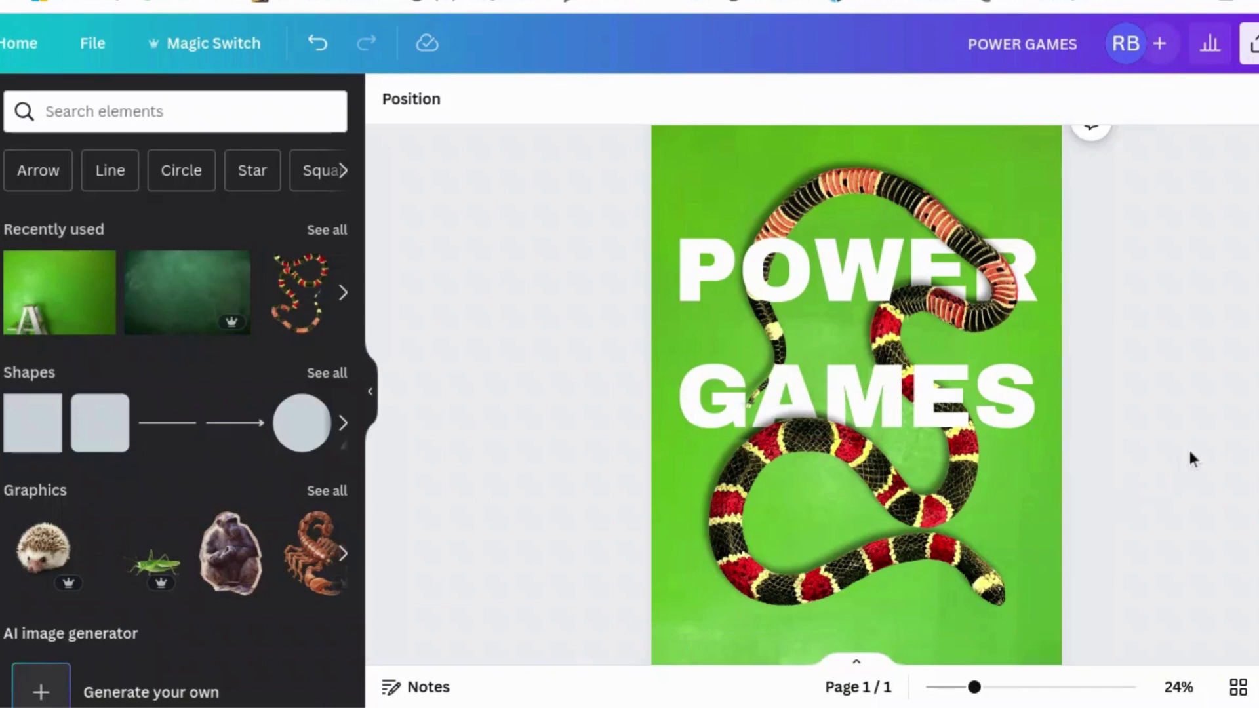
scroll(1190, 453, down, 2)
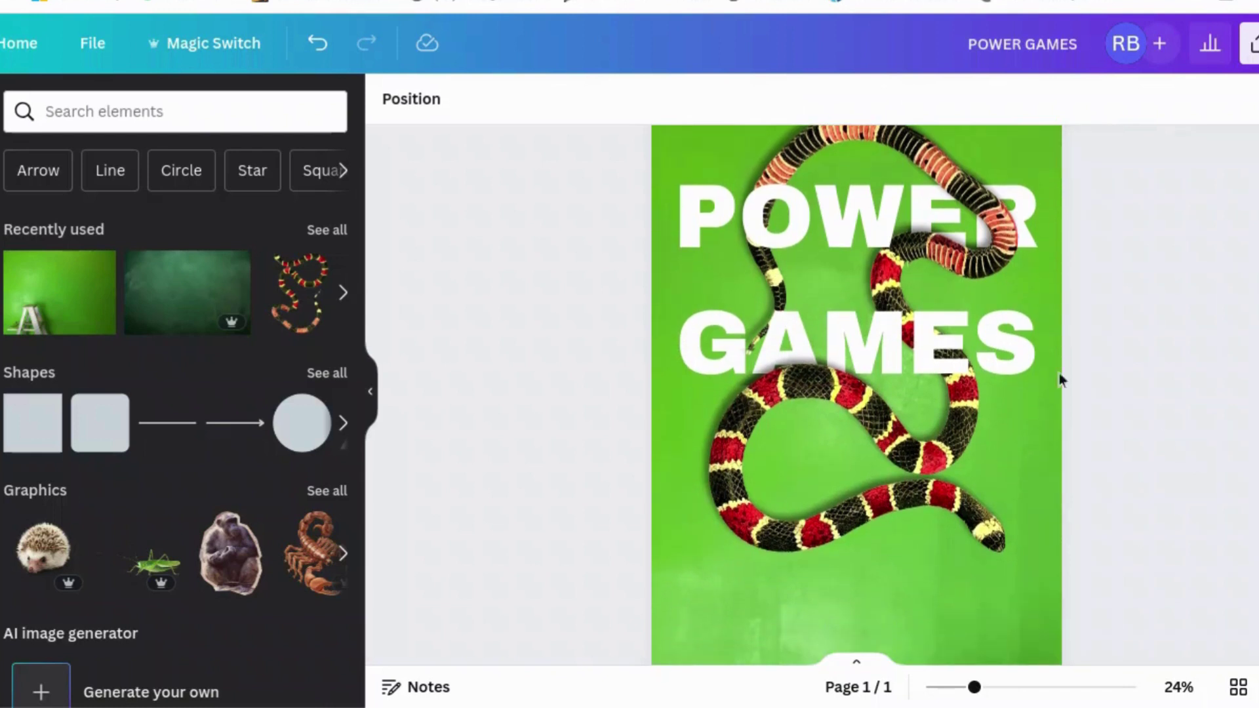
- Apply a black Shadow effect to the POWER GAMES title
click(831, 207)
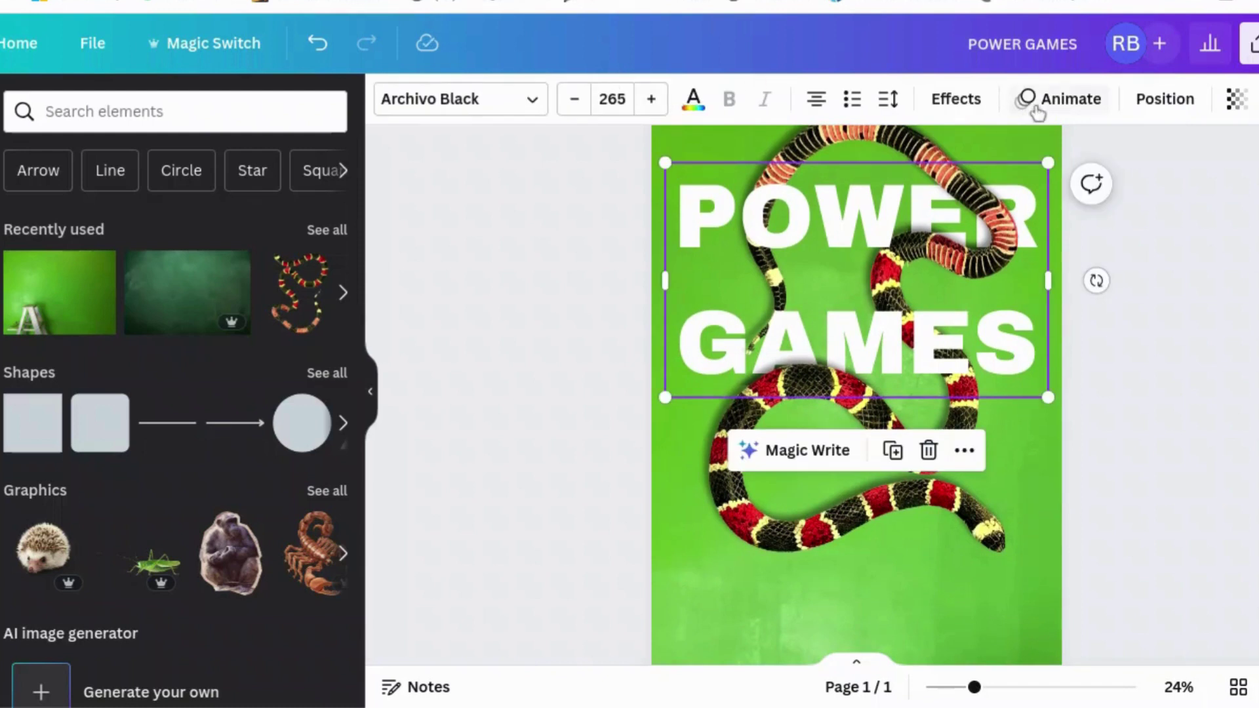
click(956, 99)
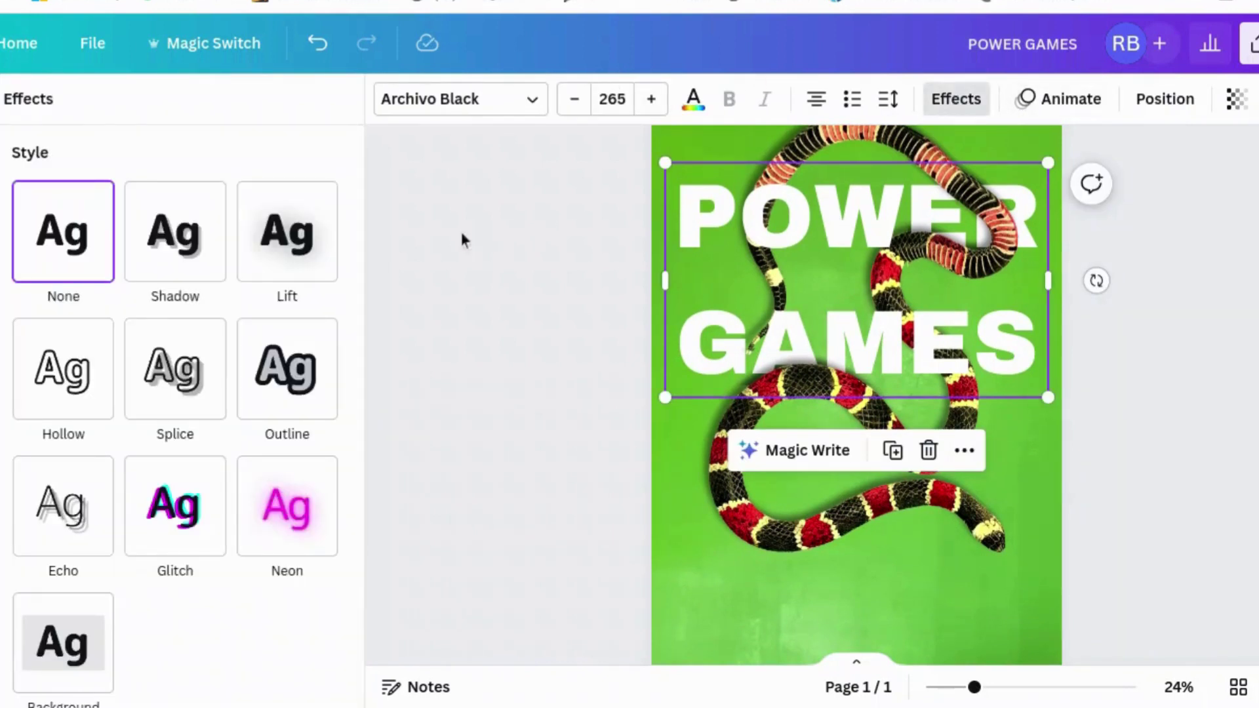
click(190, 262)
scroll(295, 531, down, 8)
scroll(321, 458, up, 6)
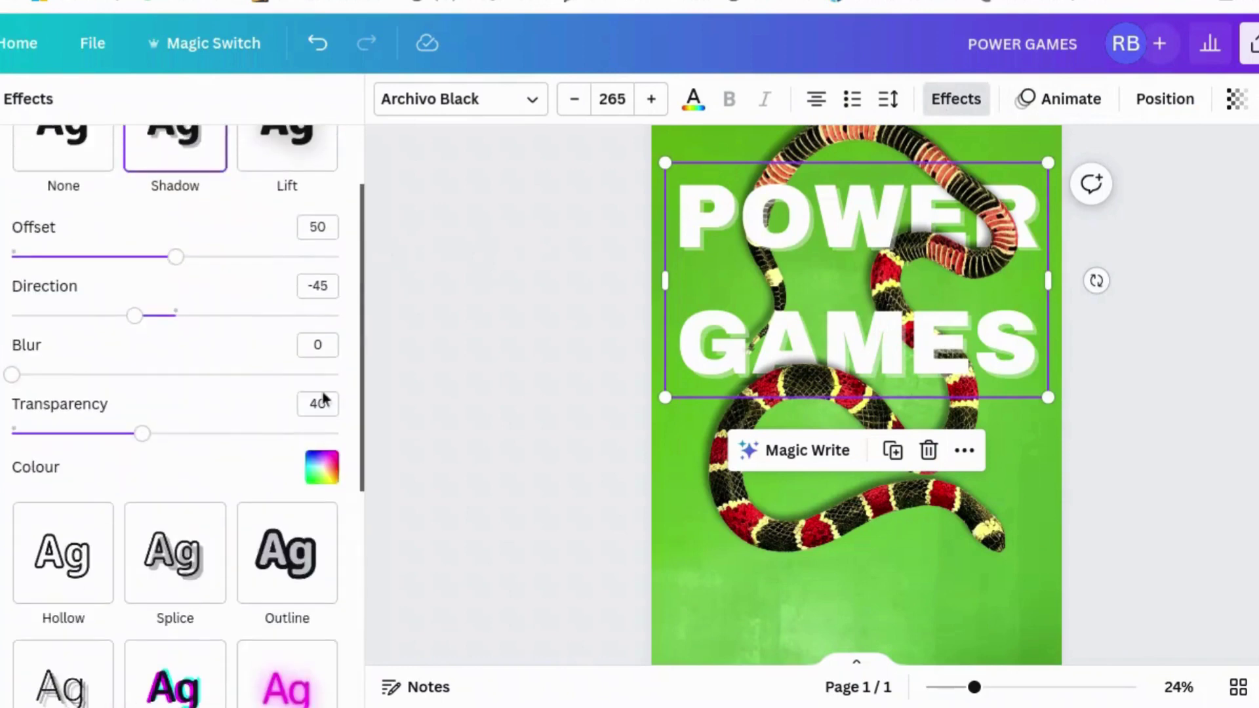
click(323, 468)
click(42, 354)
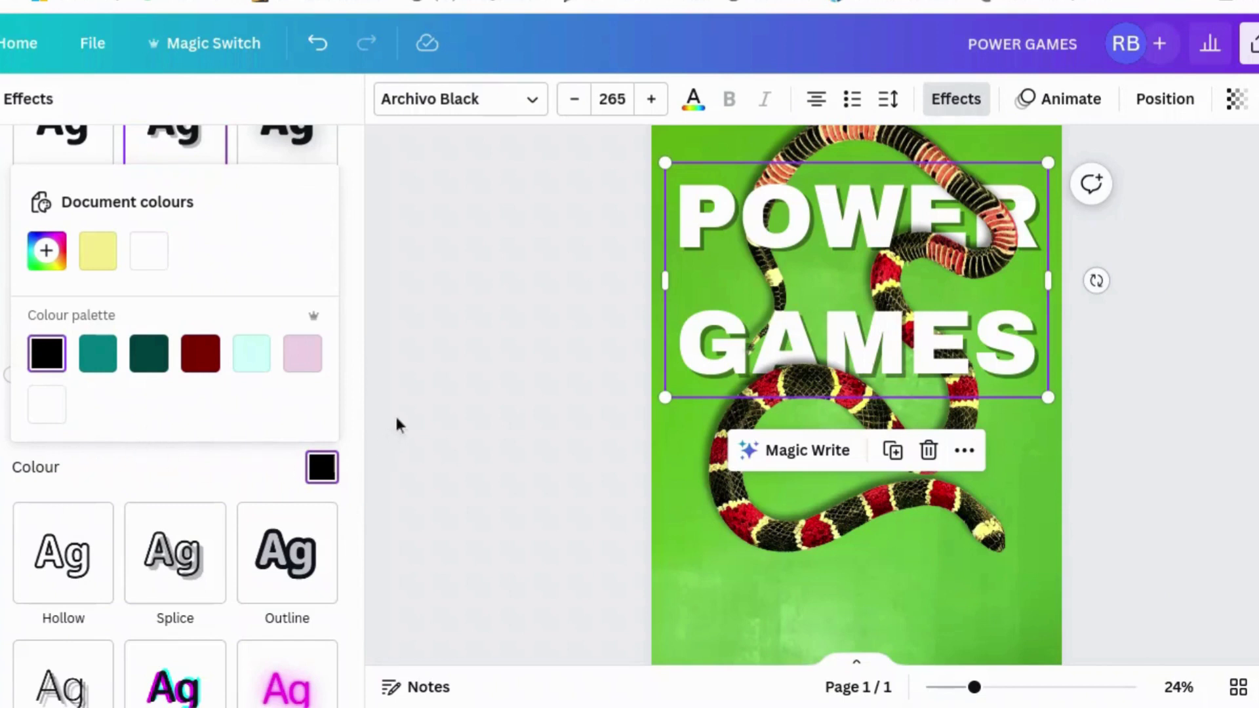
key(Escape)
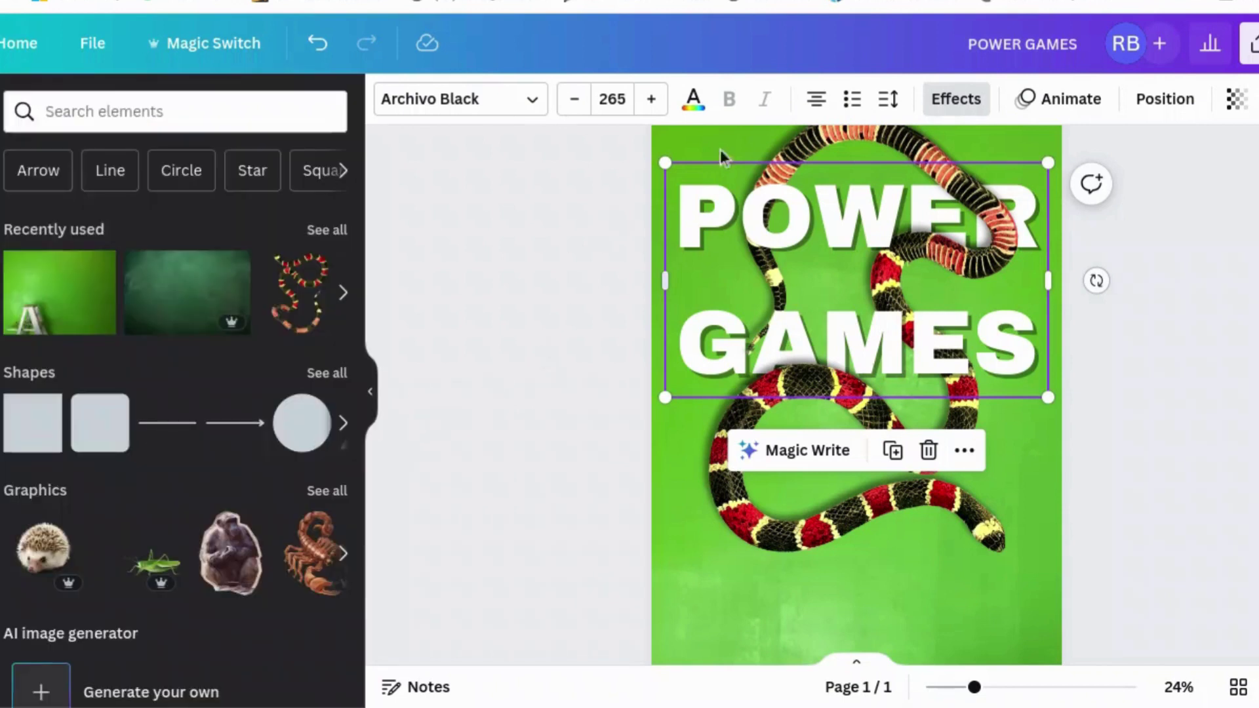
- Soften the title's shadow to blur 32 and transparency 36
click(964, 103)
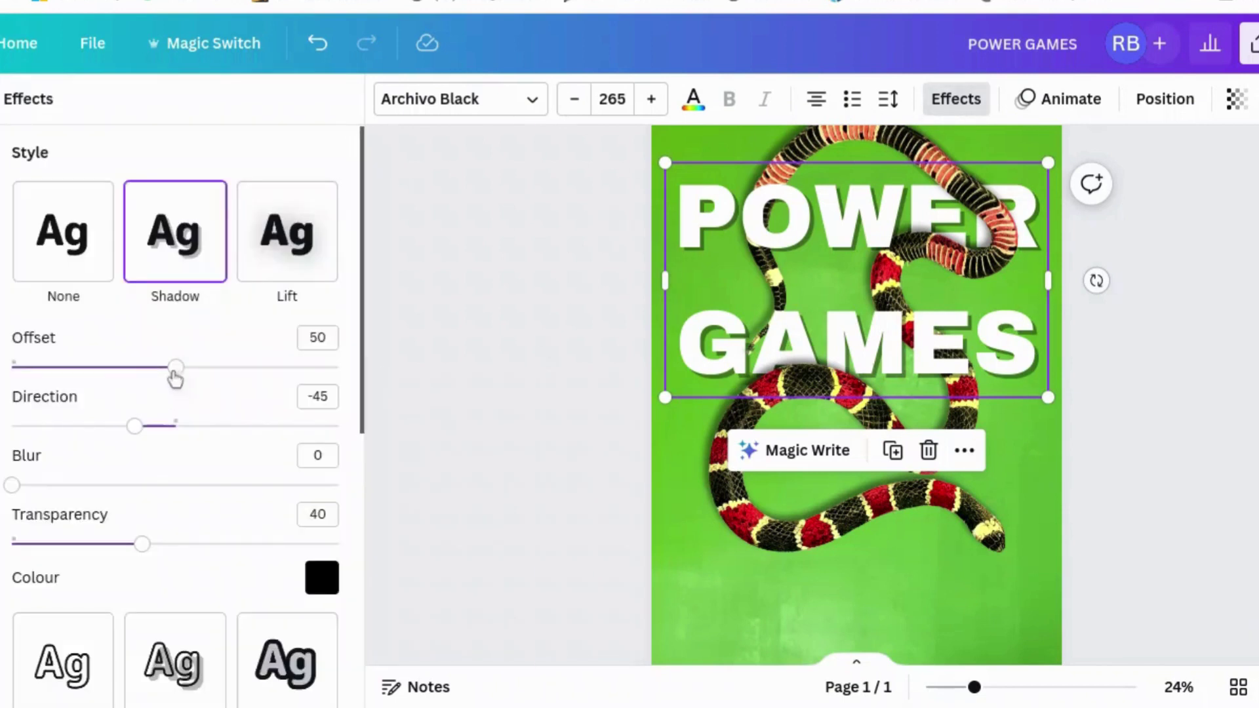
drag(14, 485, 117, 485)
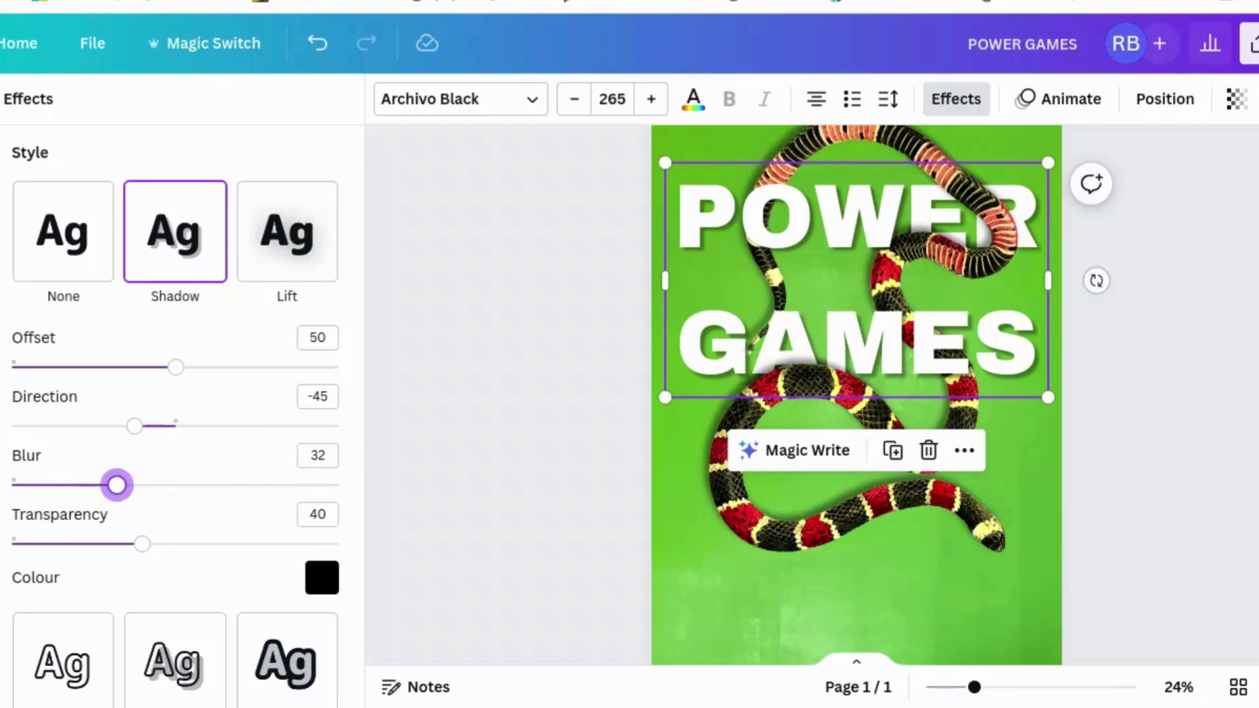
mouse_move(142, 544)
mouse_down()
mouse_move(84, 544)
mouse_move(130, 544)
mouse_up()
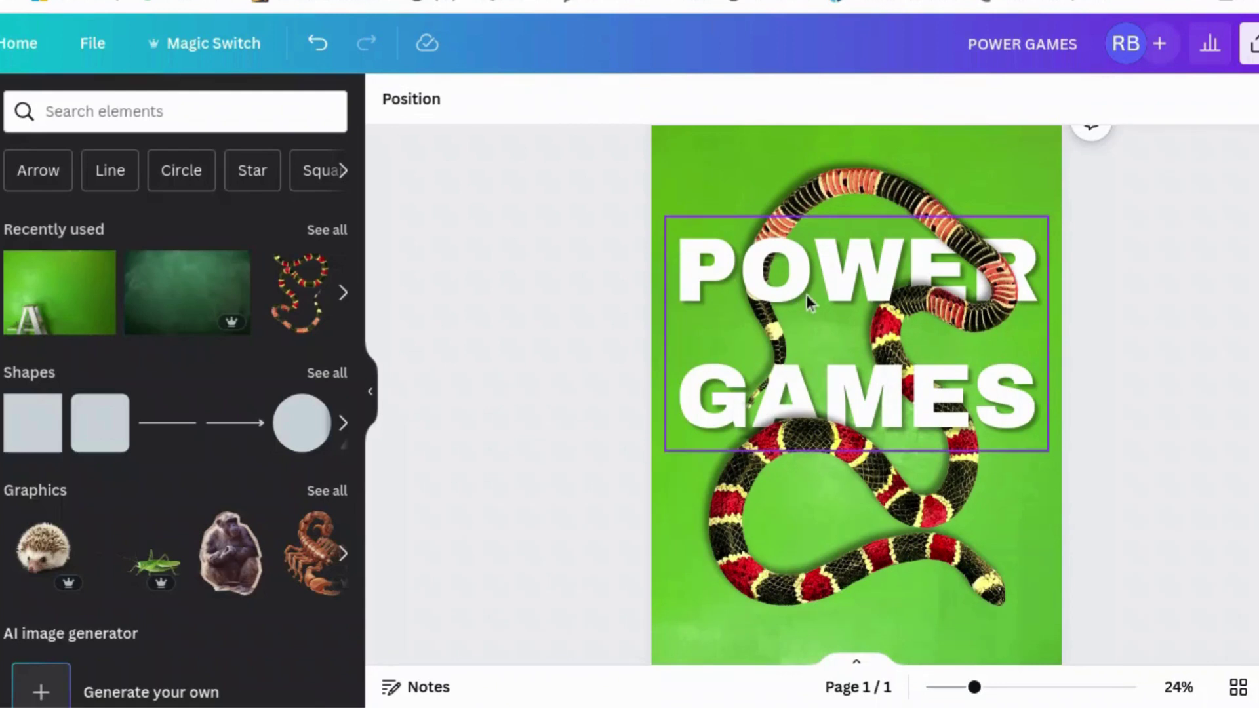
click(806, 294)
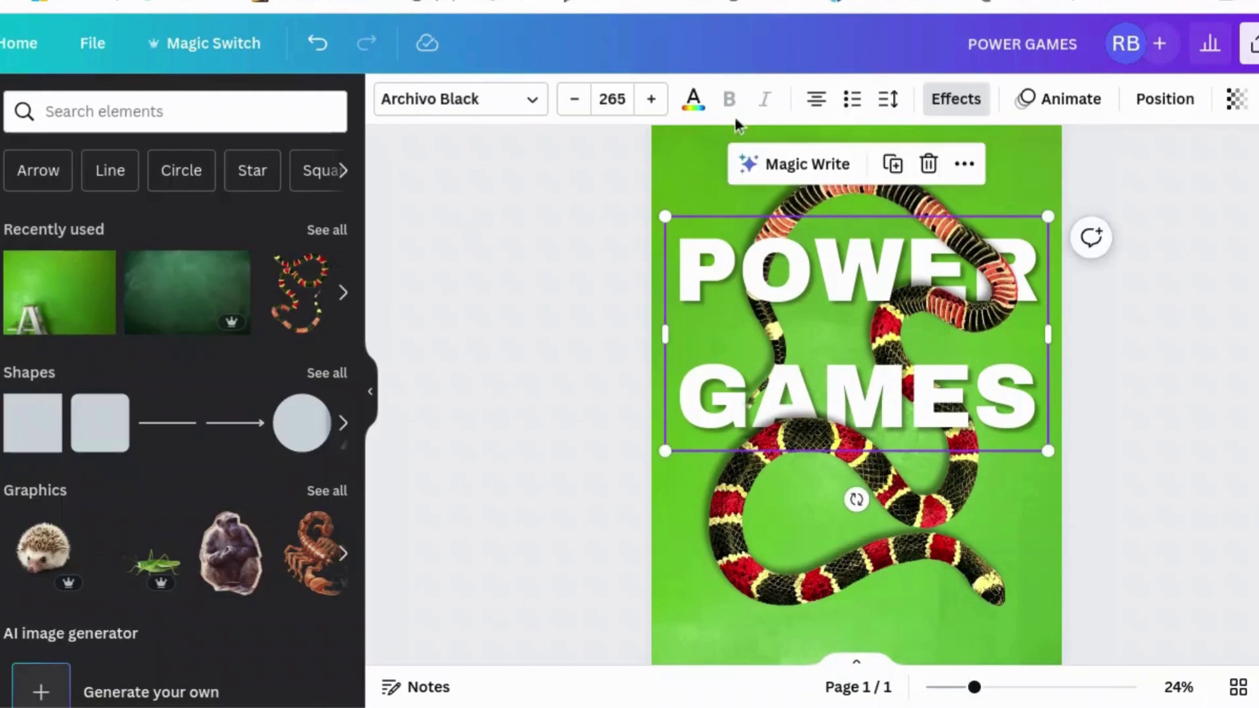
click(956, 100)
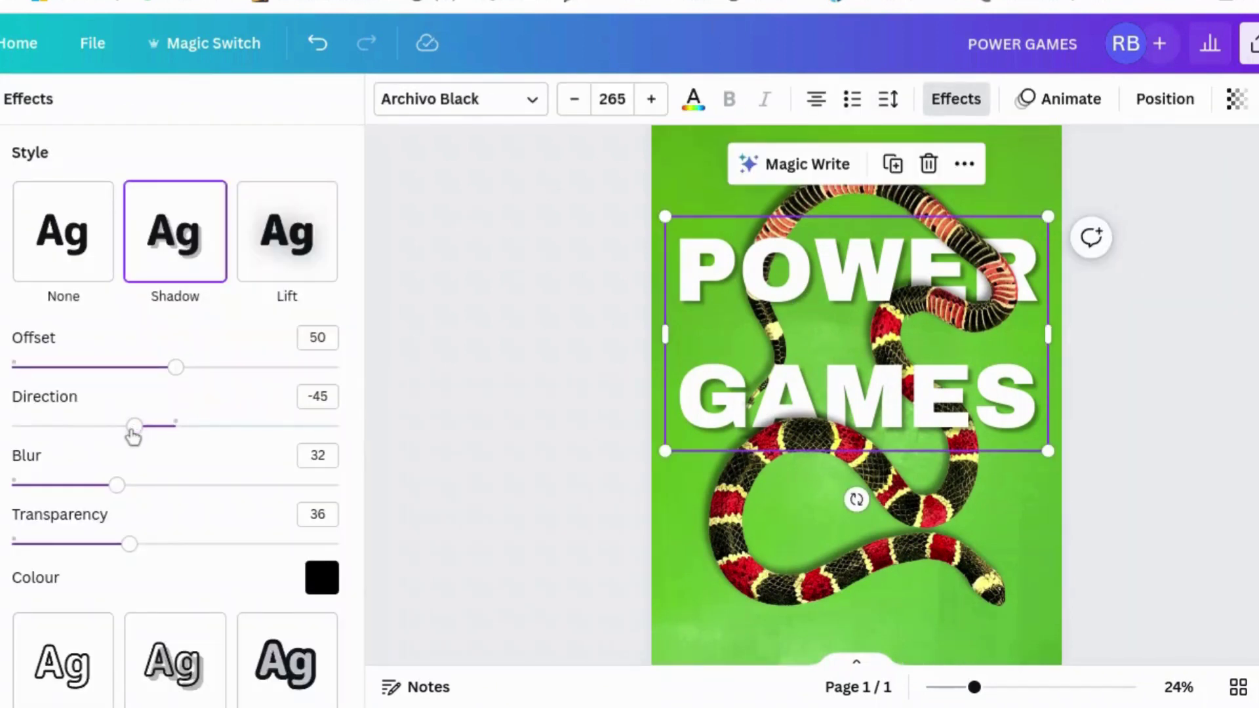
- Rotate the title shadow's direction to 89 so it falls straight downward
drag(134, 426, 13, 464)
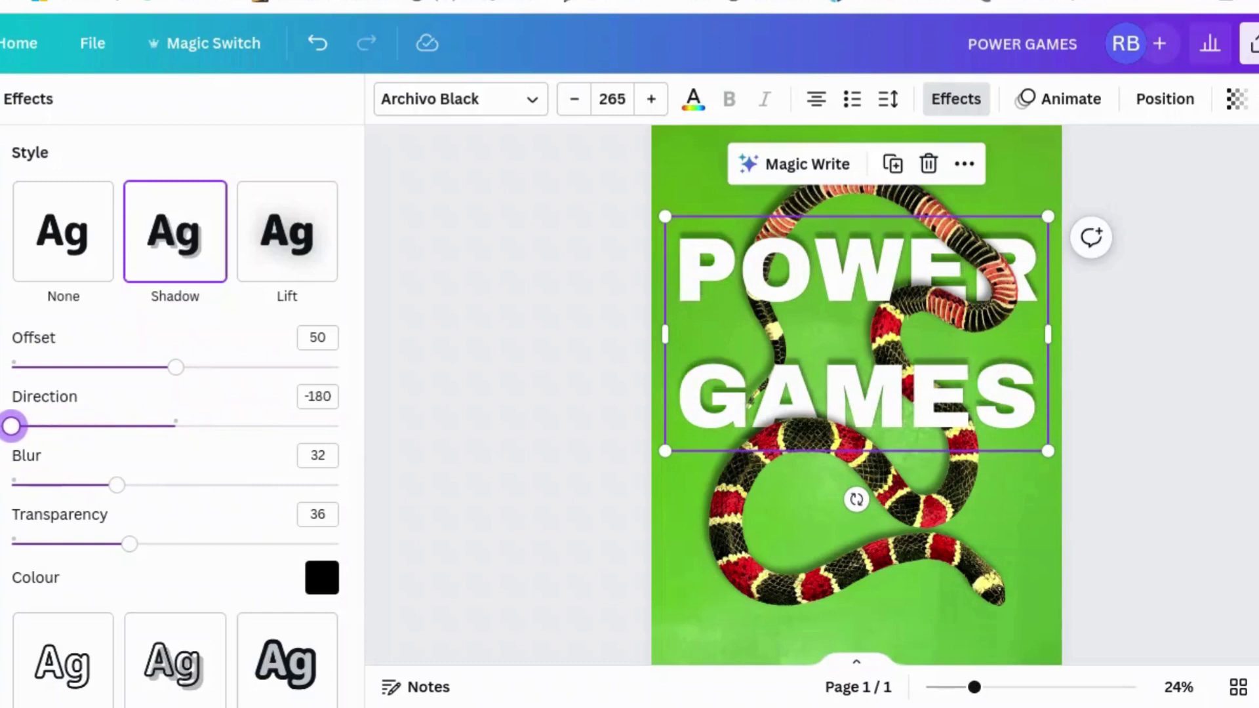
drag(3, 455, 24, 454)
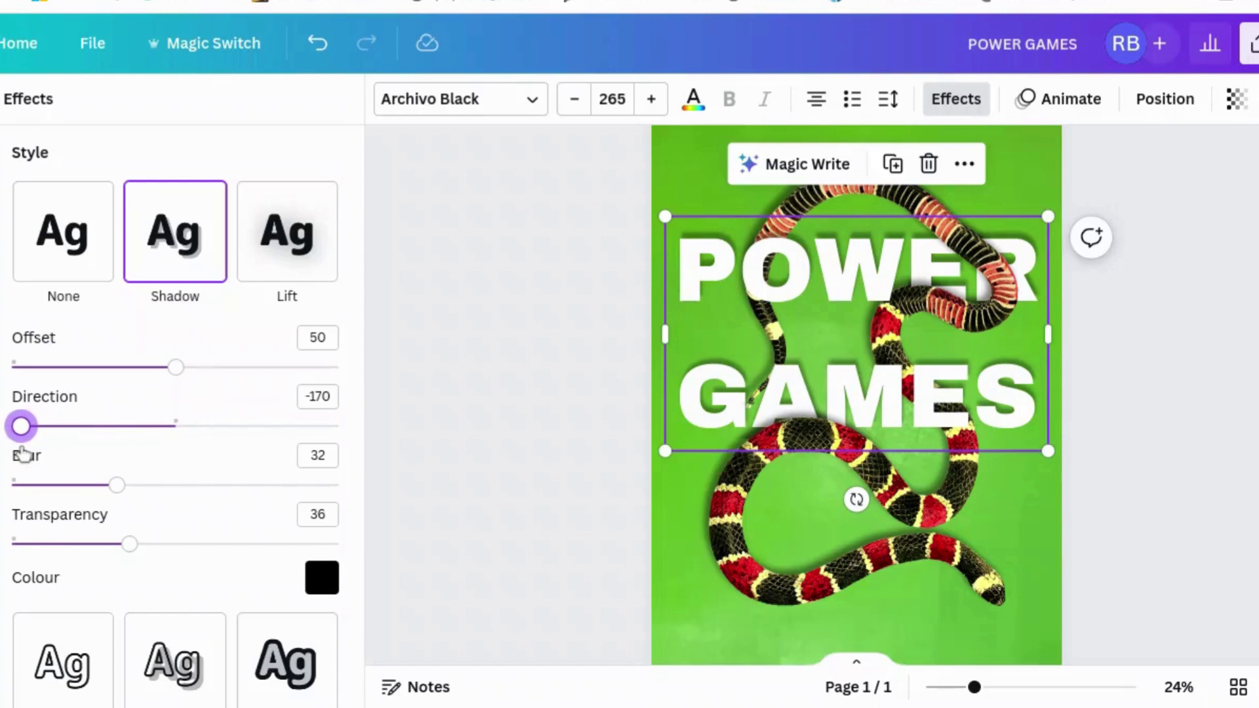
drag(21, 426, 259, 463)
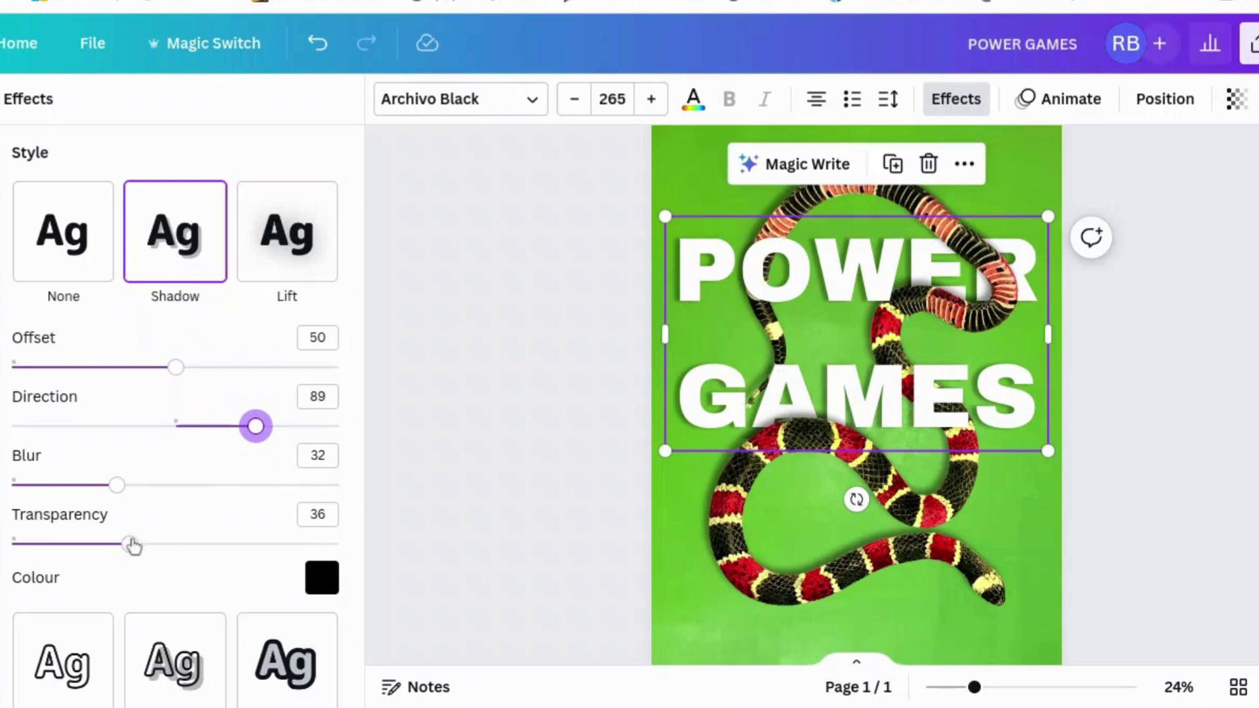
- Raise the shadow offset to 63 and transparency to 47, then deselect the title
scroll(132, 544, down, 1)
drag(176, 358, 218, 359)
scroll(219, 464, down, 3)
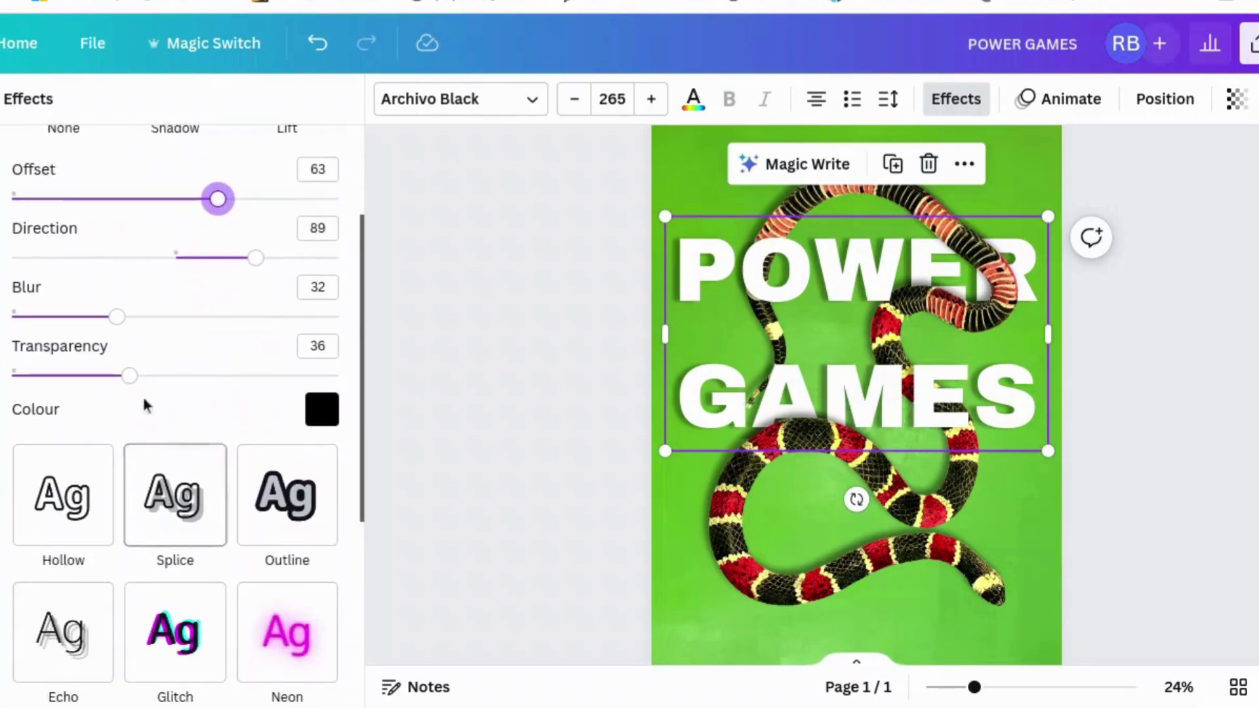
drag(129, 374, 166, 375)
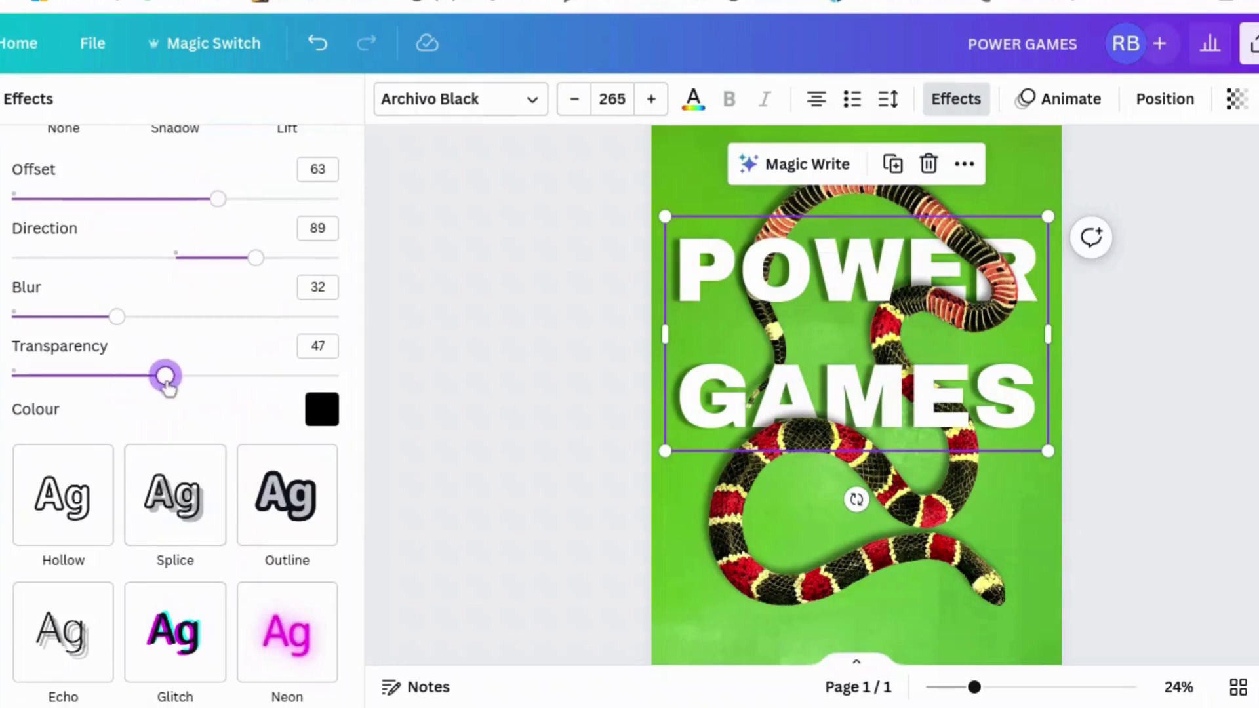
key(Escape)
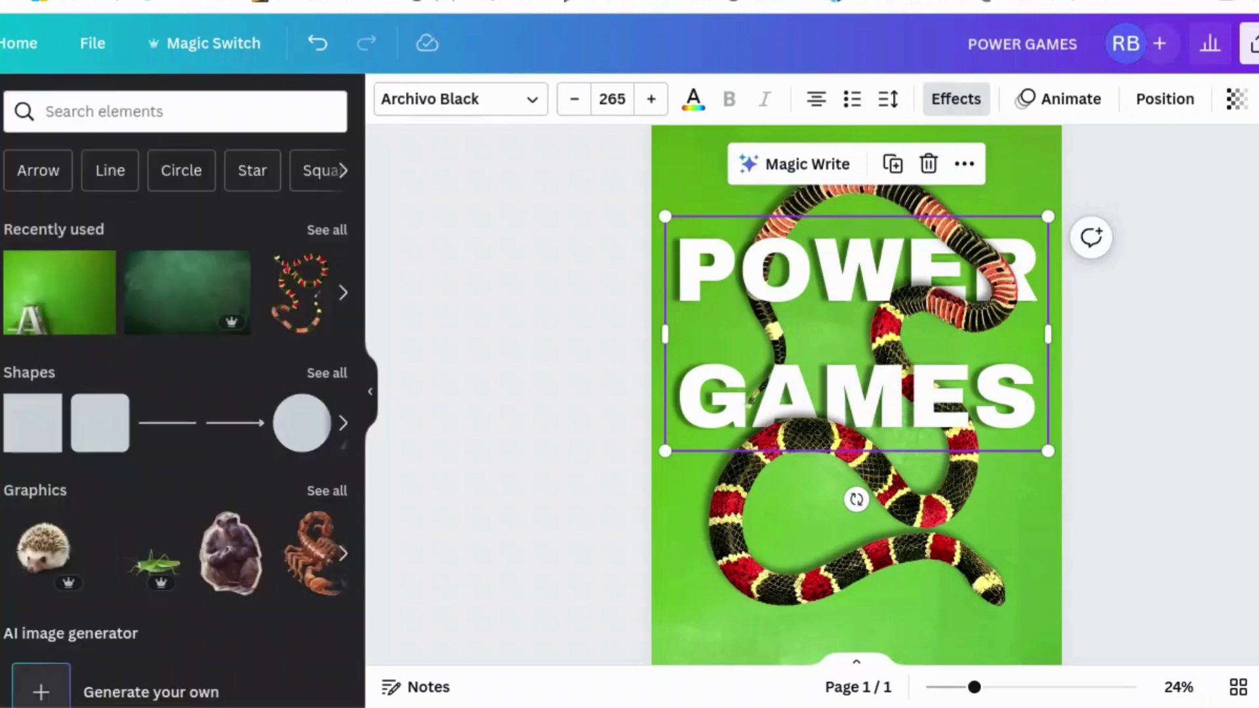
key(Escape)
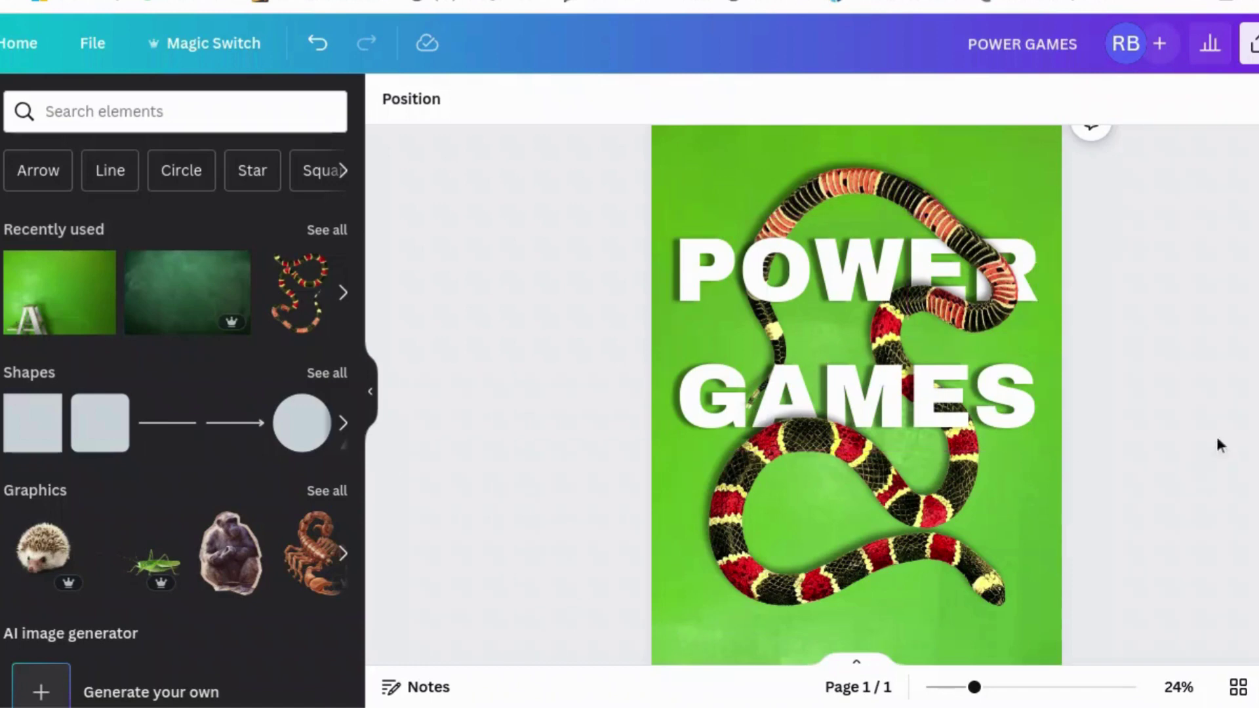
scroll(1226, 426, down, 3)
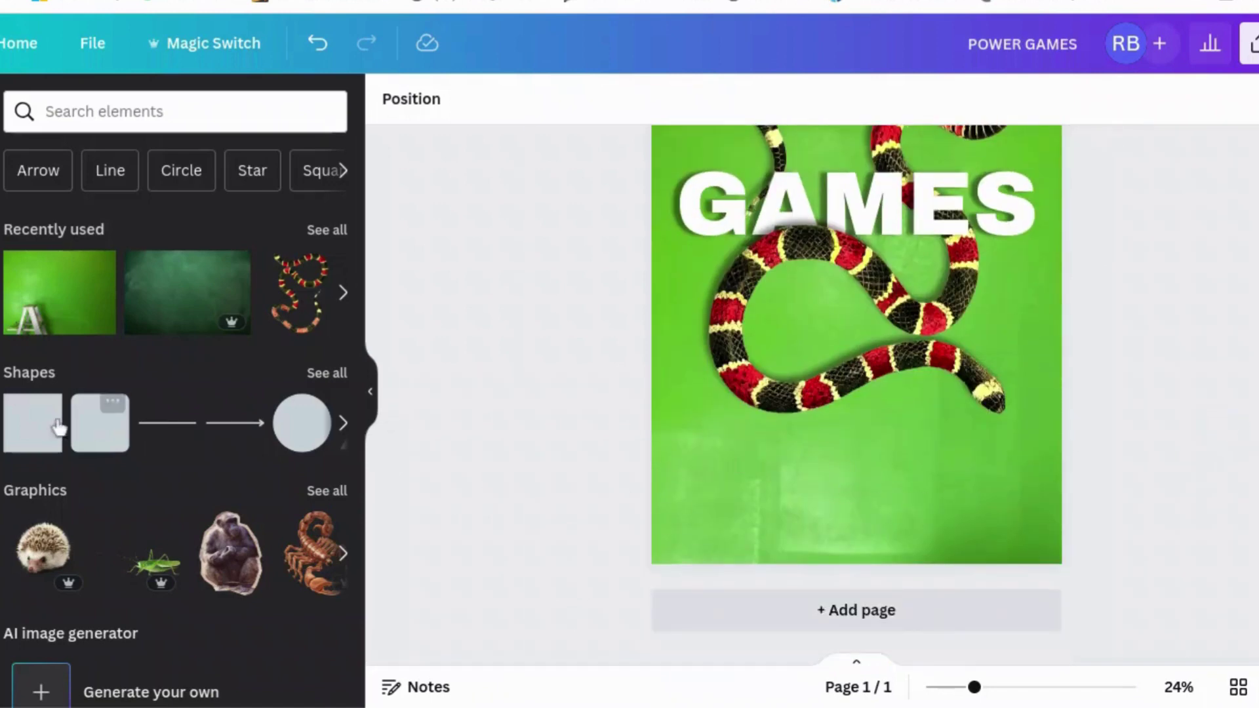
- Add an 'AUTHOR NAME' heading and move it down toward the cover's bottom
click(1, 222)
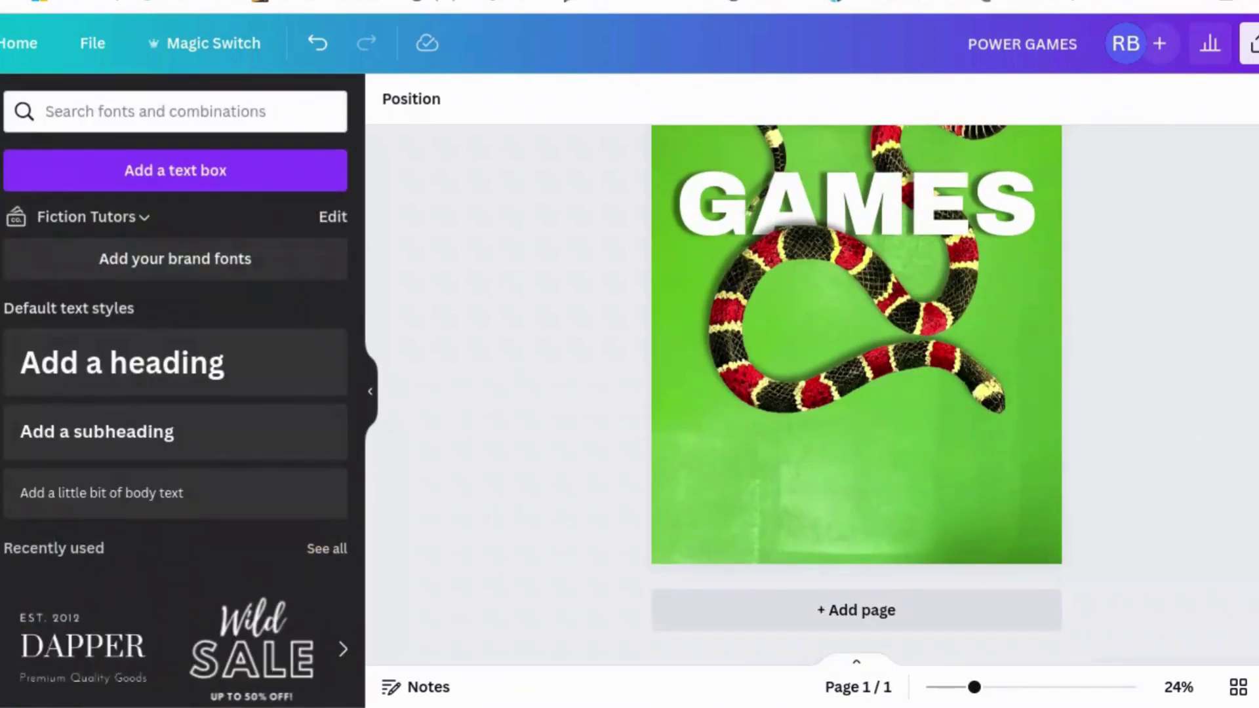
click(148, 376)
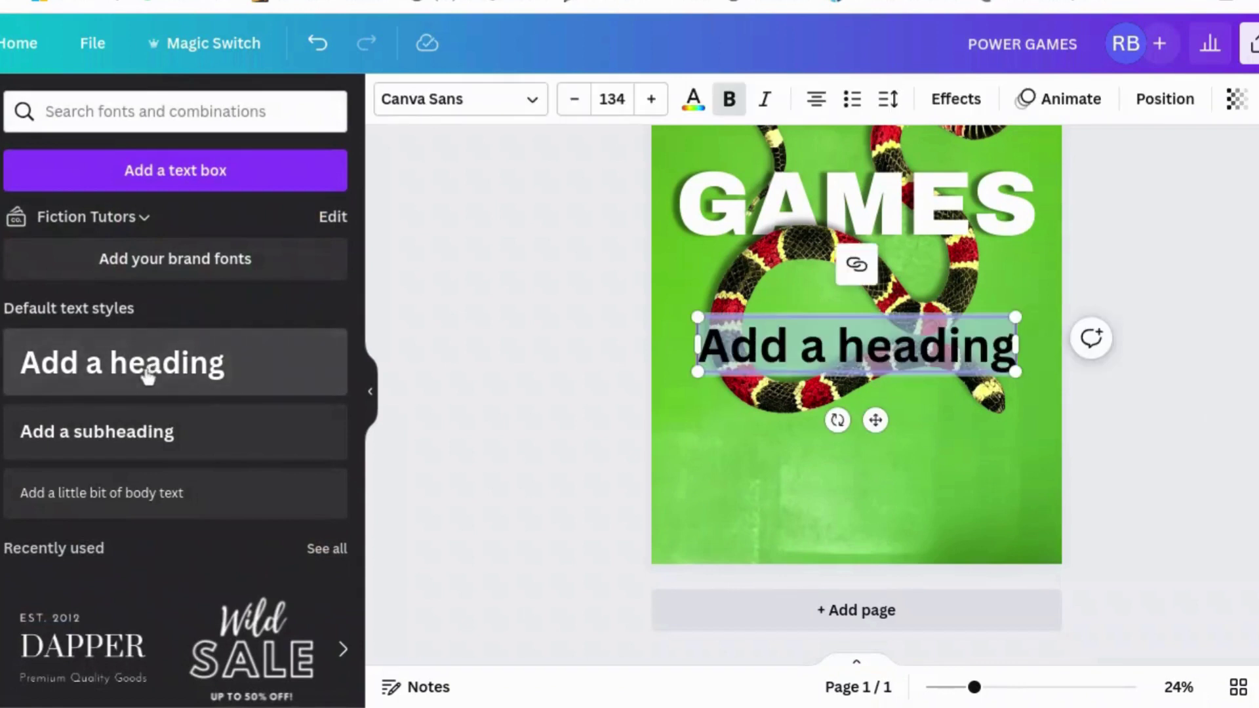
text(AUTHOR NOA)
key(BackSpace)
key(BackSpace)
key(BackSpace)
key(BackSpace)
text(NAME)
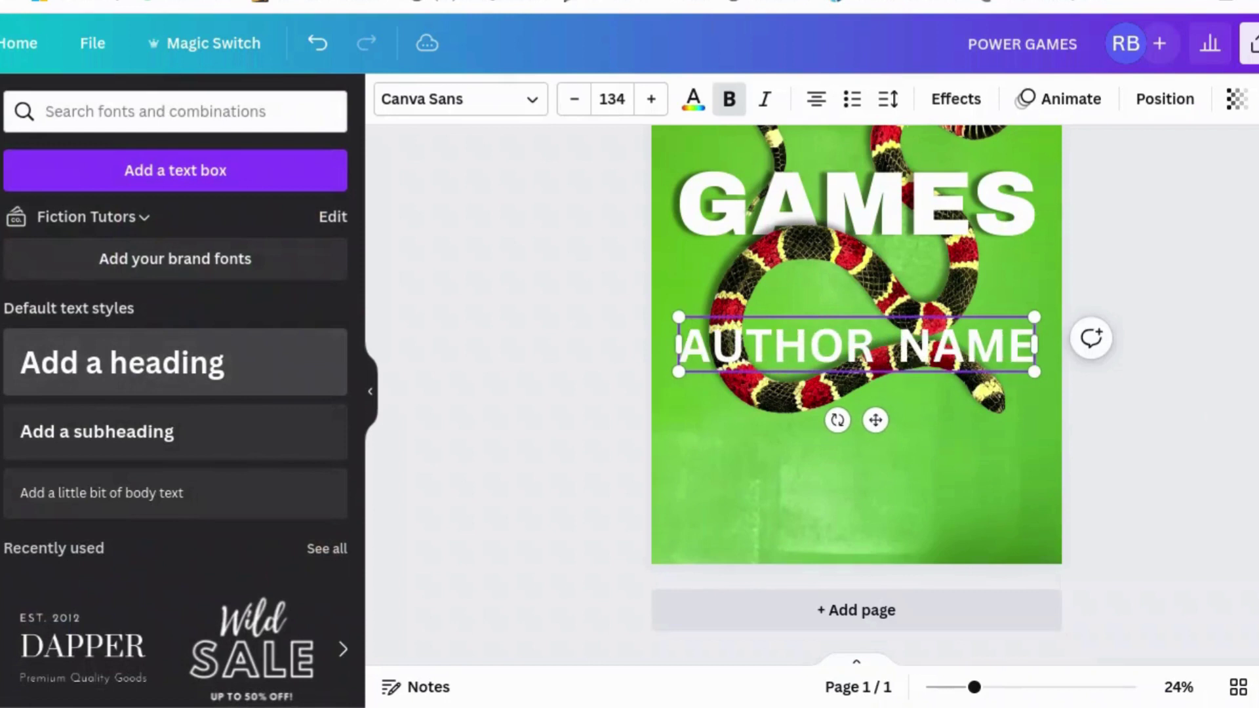
drag(875, 420, 876, 543)
click(1188, 416)
- Add a small, wrapped 'Cover quote goes here' text centred inside the snake's loop
click(214, 362)
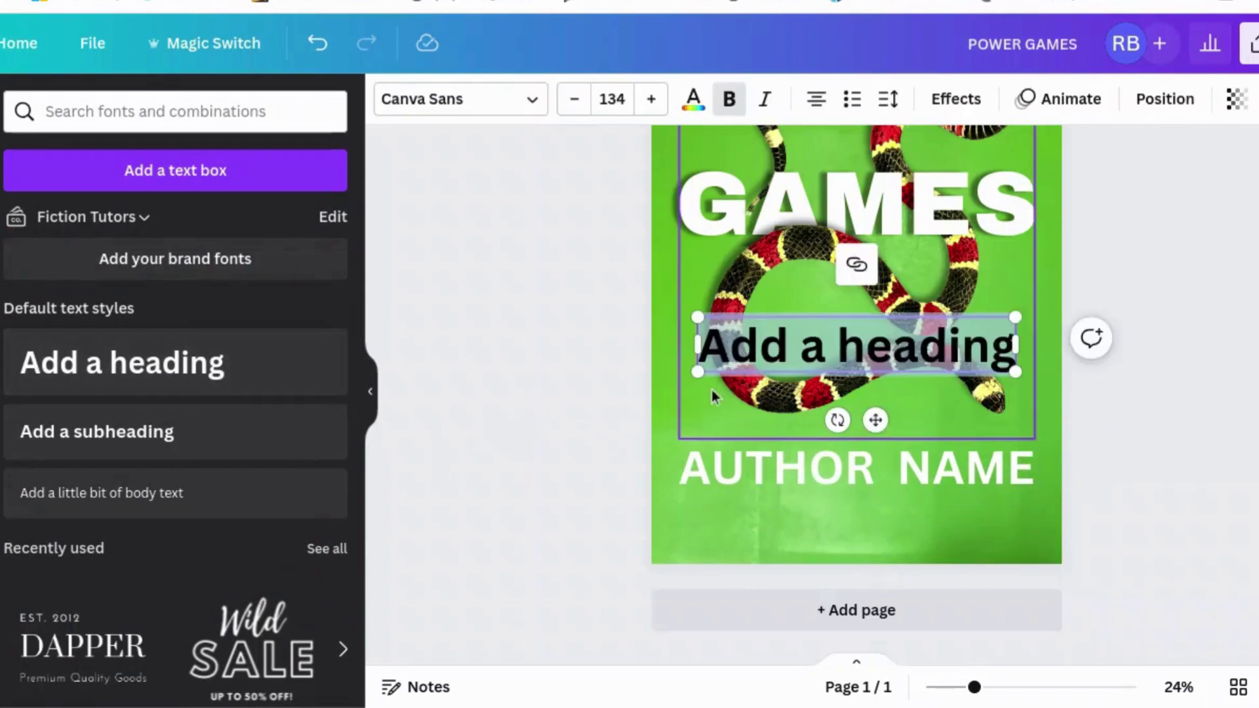
text(Cover q)
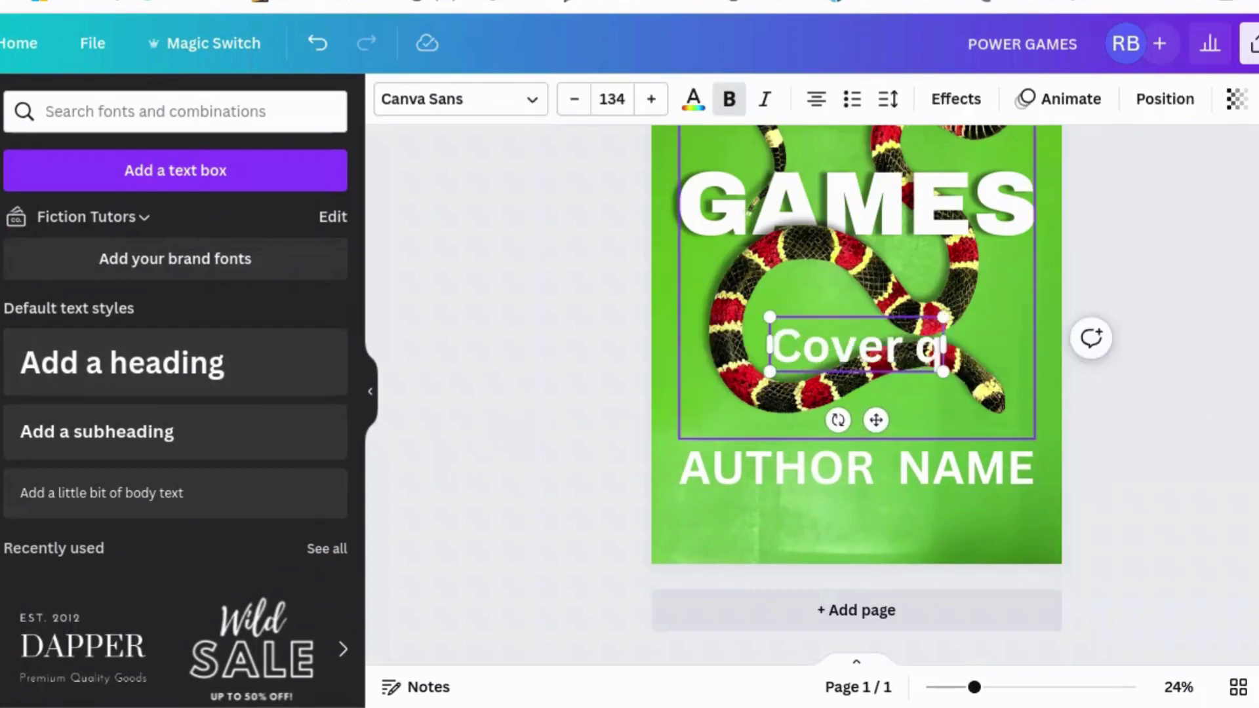
text(uote goes here)
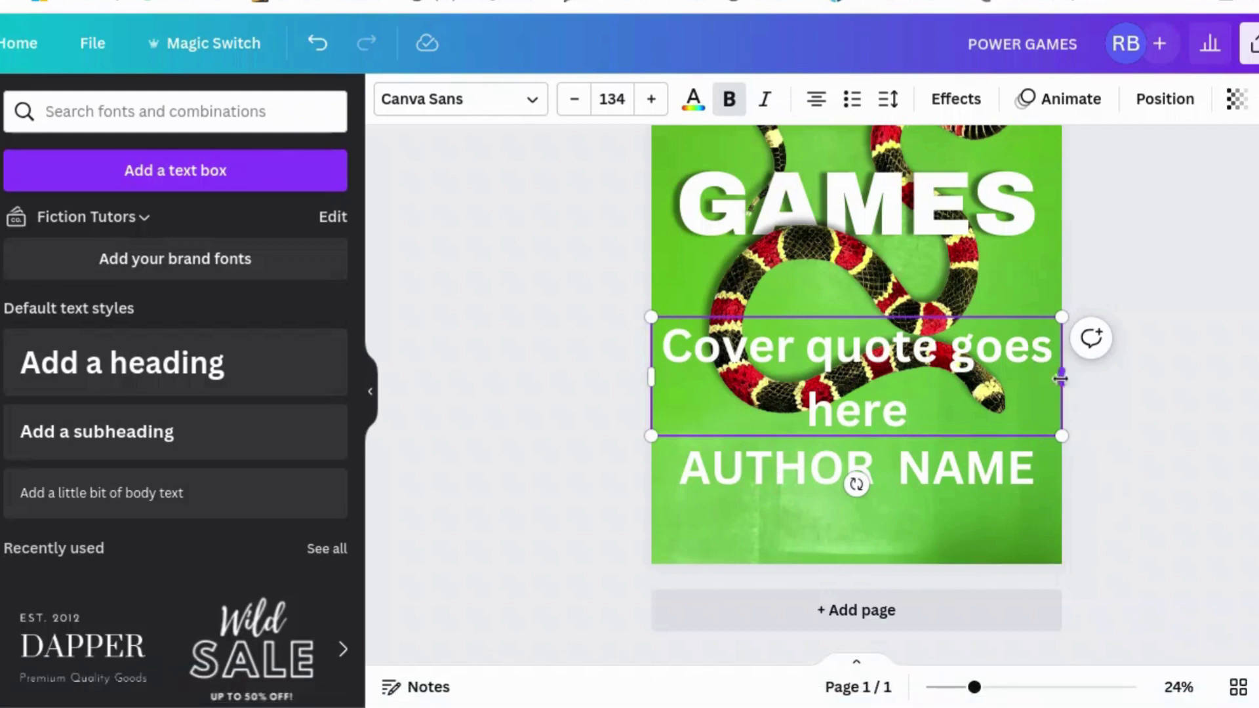
drag(1057, 370, 881, 411)
drag(1062, 433, 739, 378)
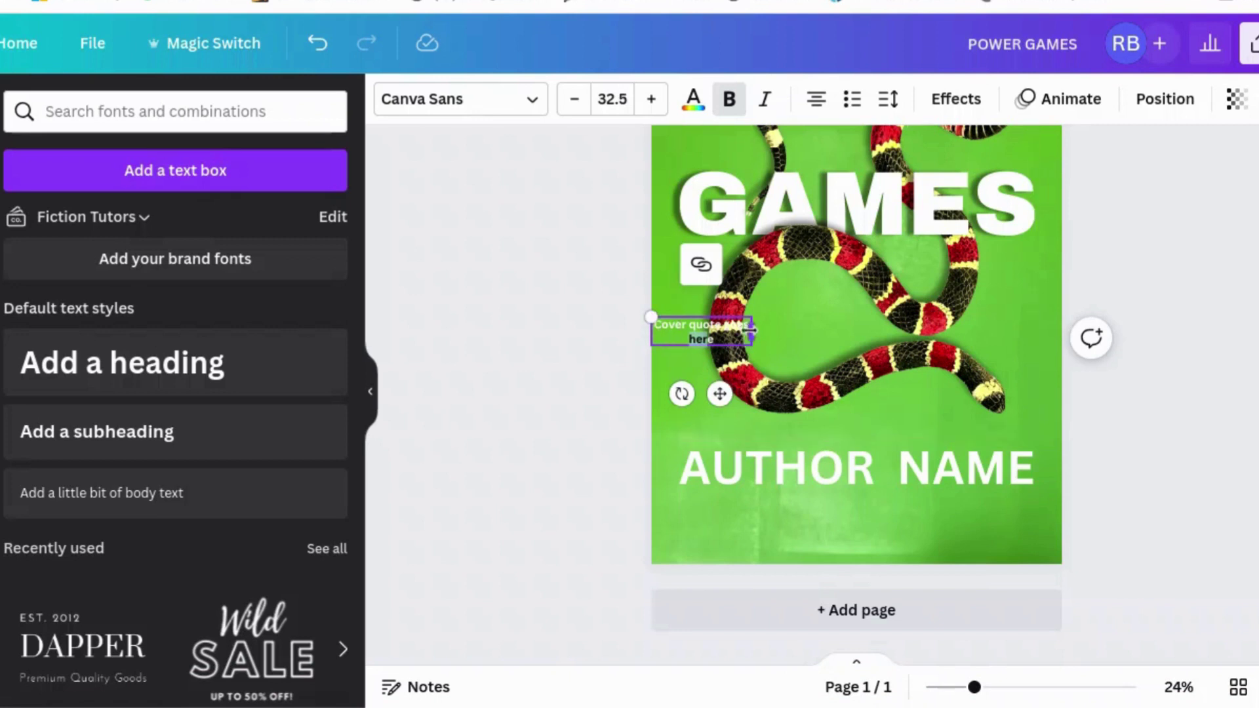
drag(751, 331, 714, 338)
drag(701, 409, 818, 377)
drag(829, 332, 846, 355)
click(1230, 390)
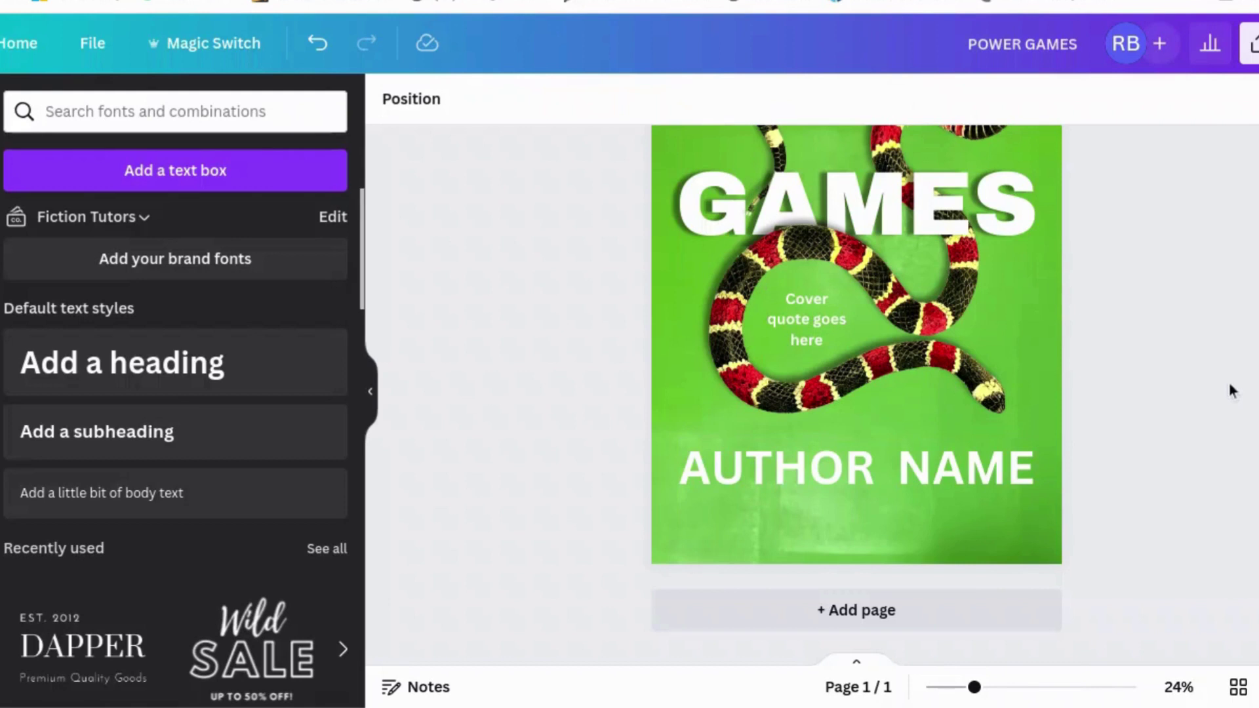
- Duplicate the cover quote to the cover top and change it to 'Strapline goes here'
scroll(1230, 390, up, 5)
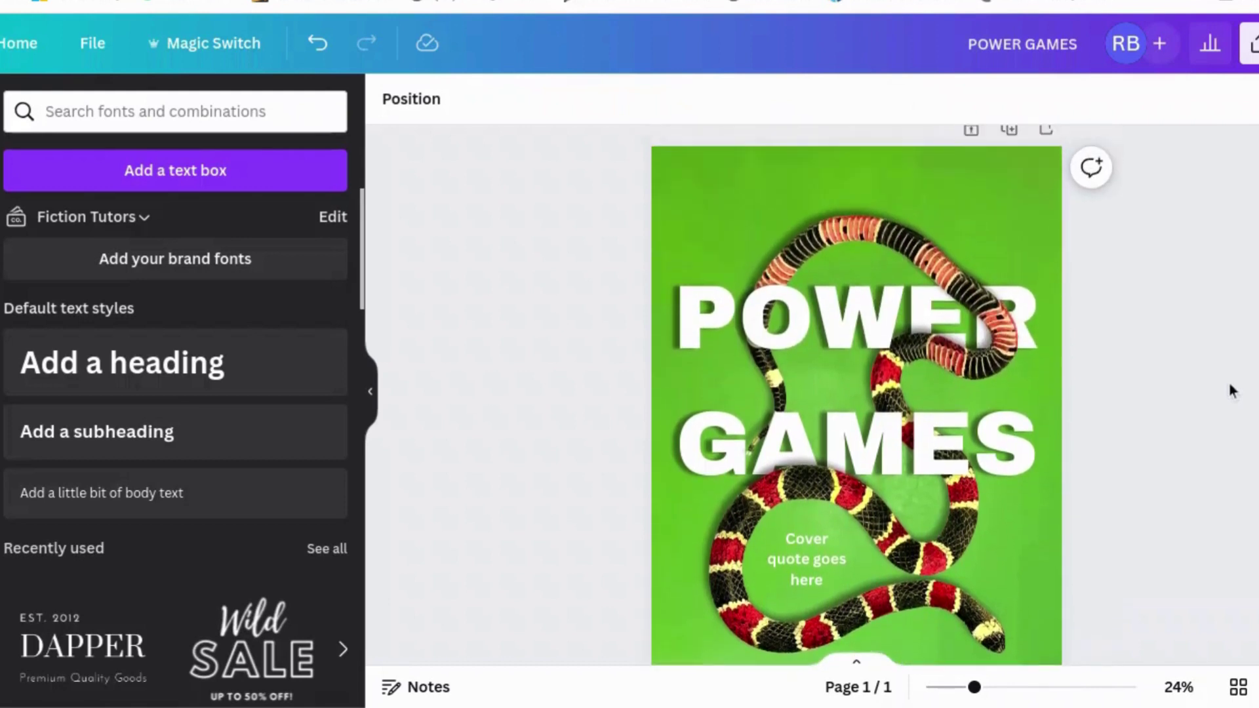
scroll(1230, 389, up, 1)
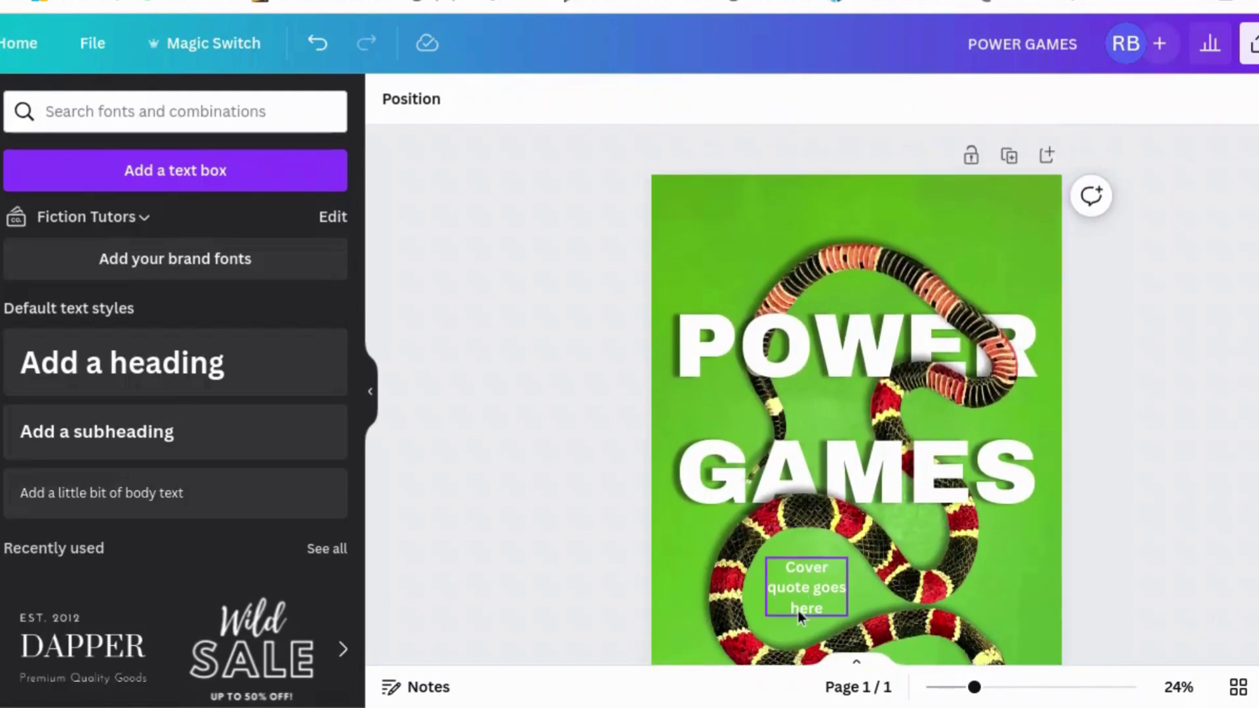
click(797, 611)
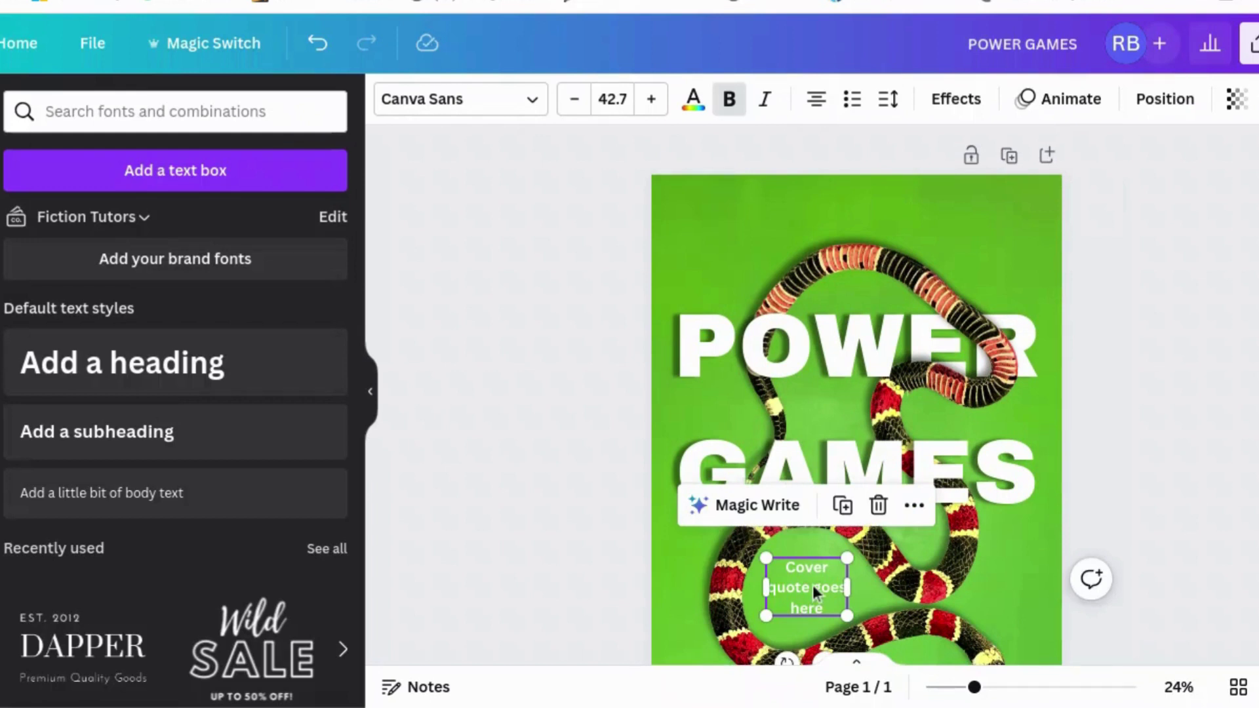
key(ctrl+d)
drag(824, 580, 1024, 223)
double_click(941, 197)
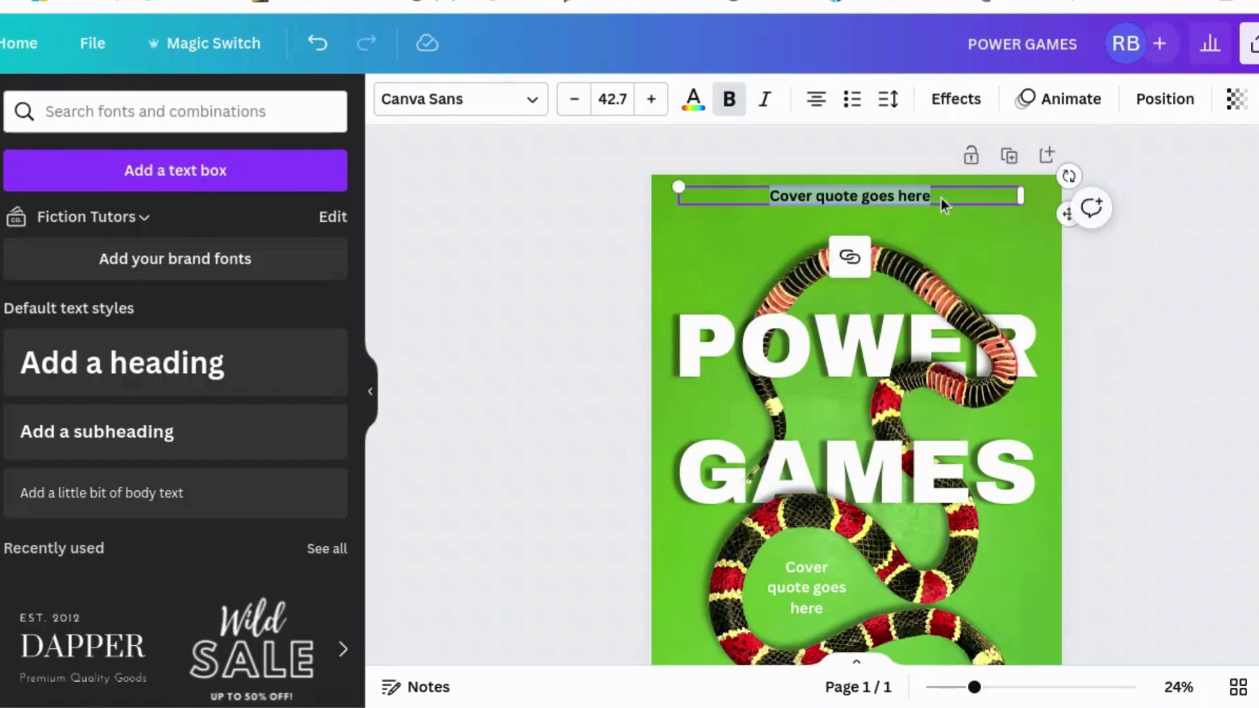
text(Strapline)
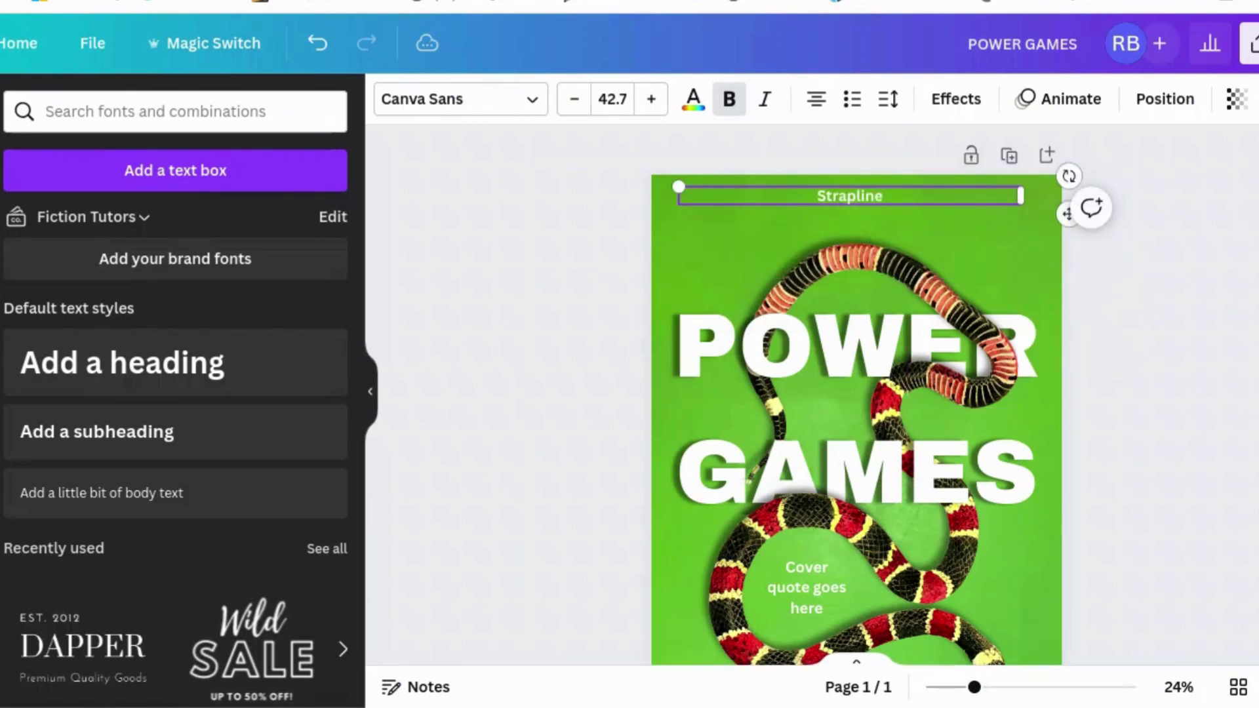
text( goes here)
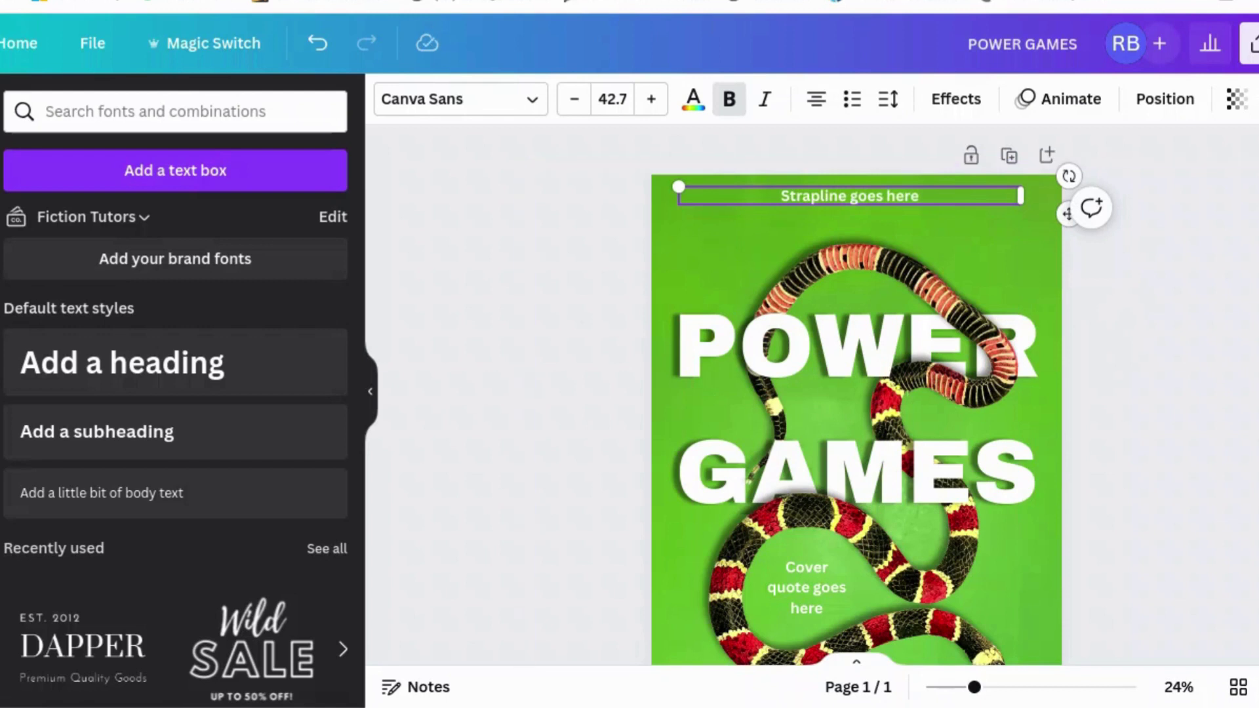
- Check the POWER GAMES heading's font: Archivo Black at size 265
scroll(1138, 448, down, 1)
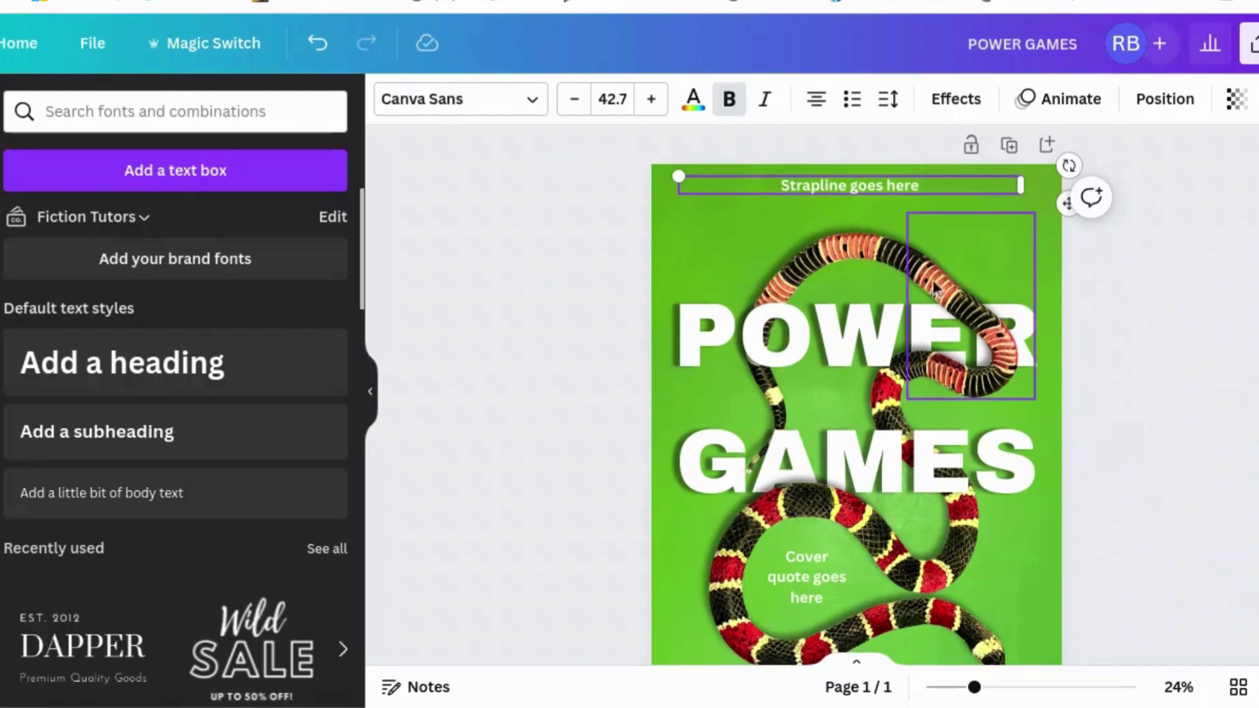
click(1247, 338)
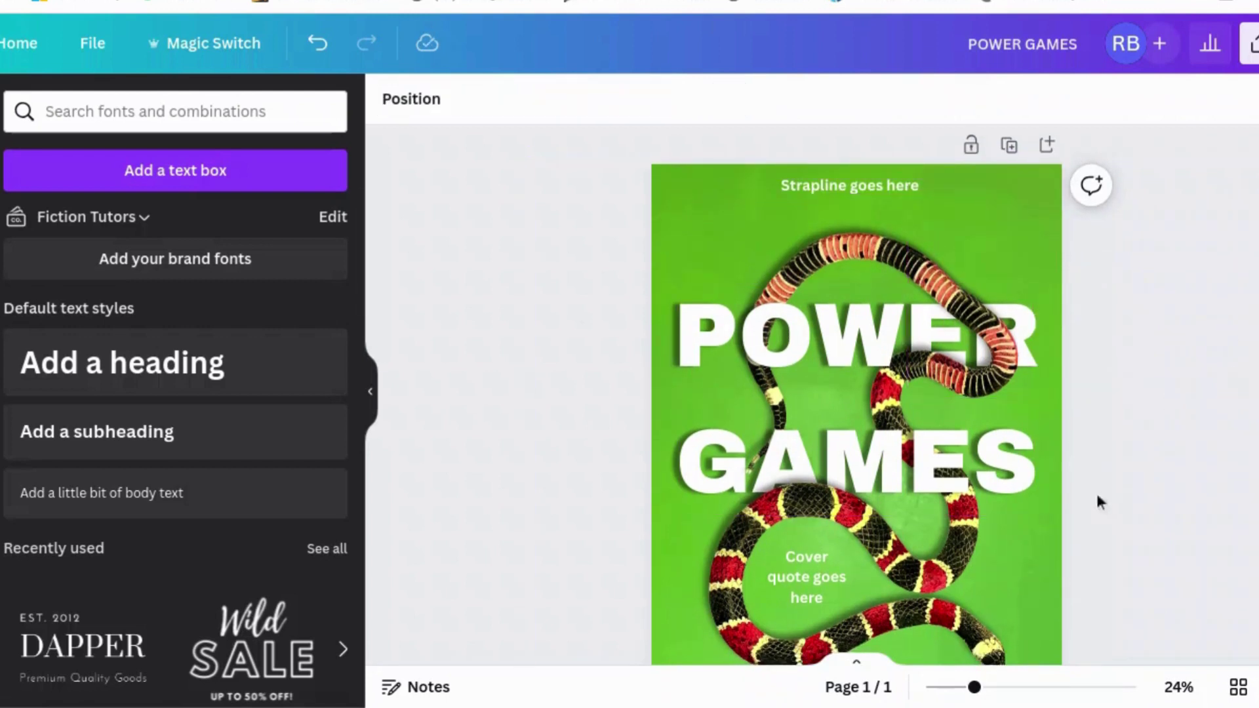
click(970, 481)
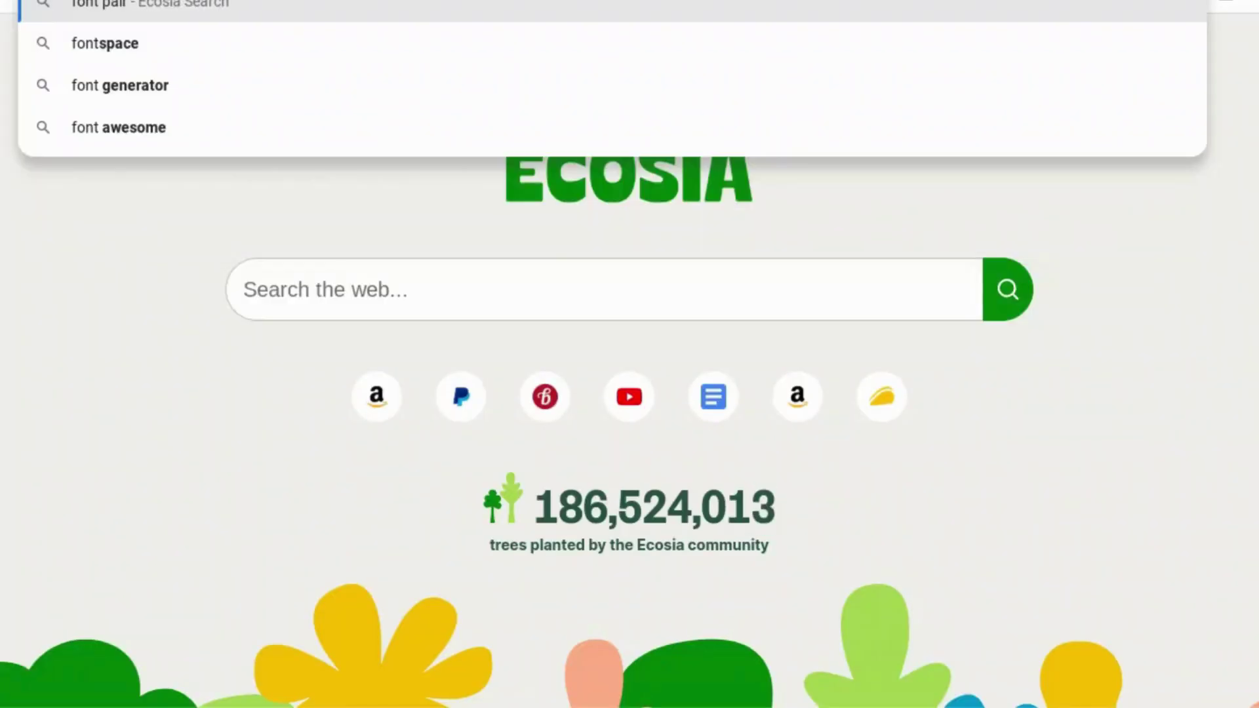
- Search the web for 'font pair archivo black'
text(hivo bl)
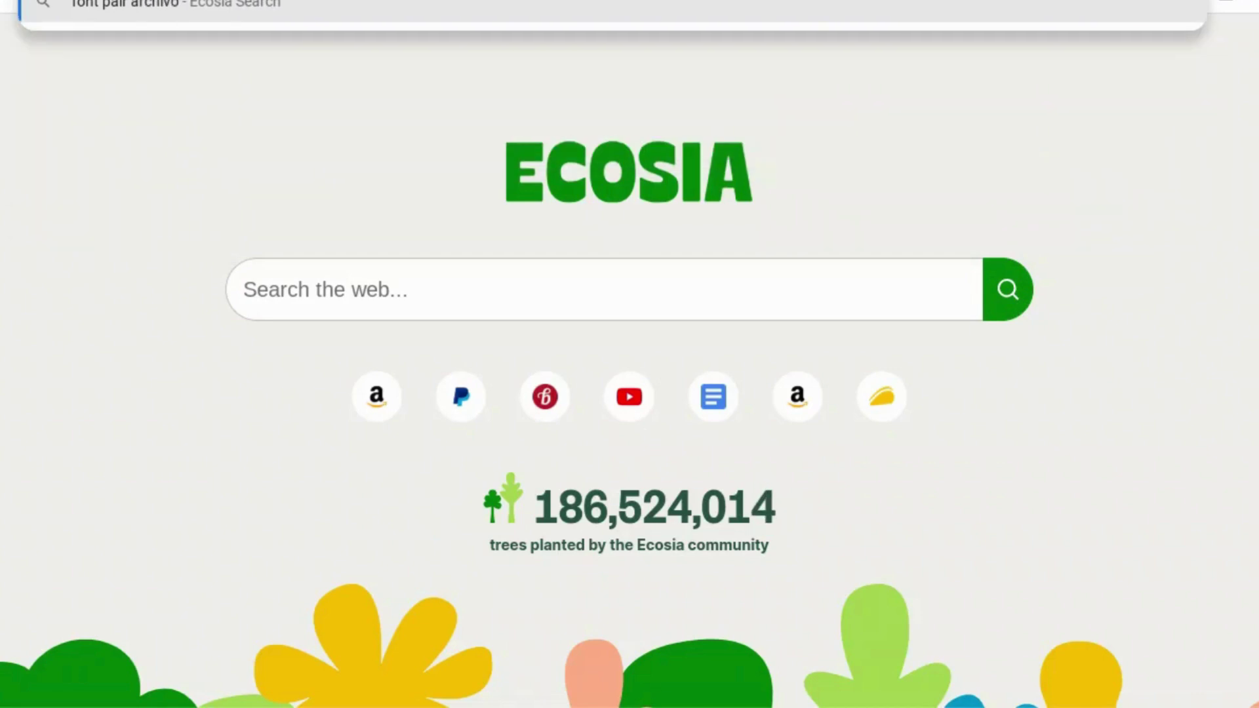
text(ack)
key(Return)
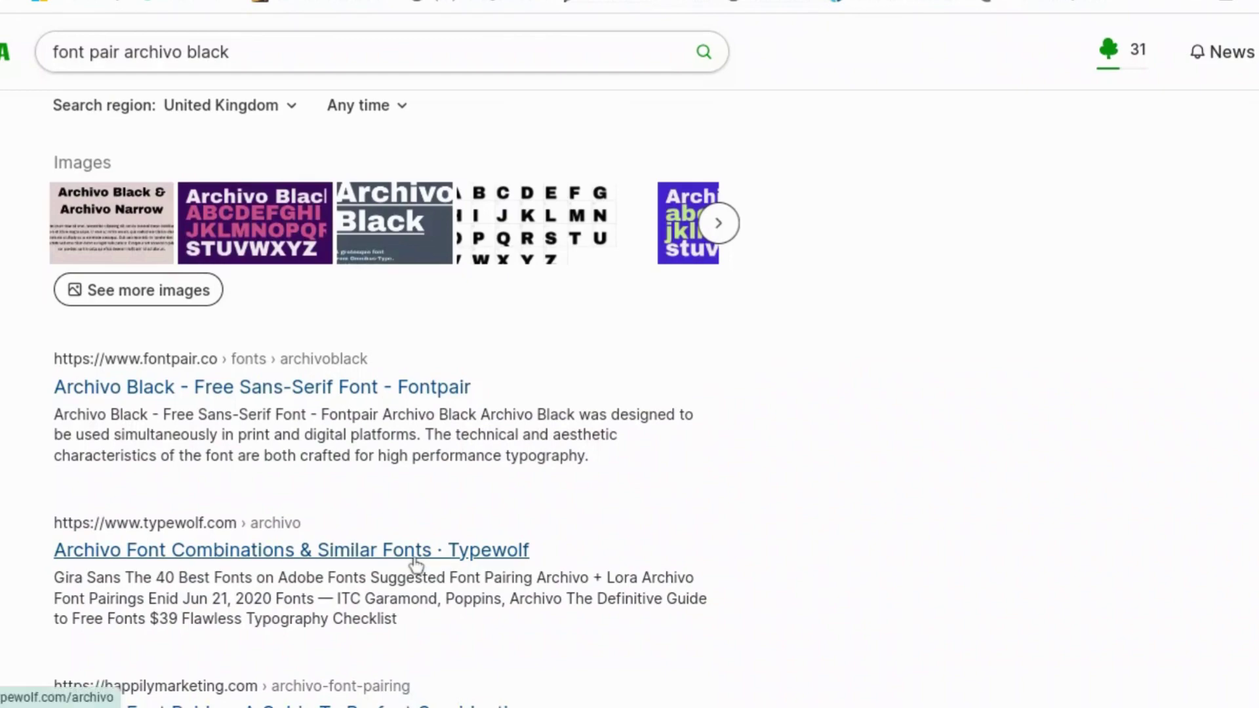
- Open Typewolf's Archivo Font Combinations page and scroll to its Archivo + Lora pairing
click(466, 551)
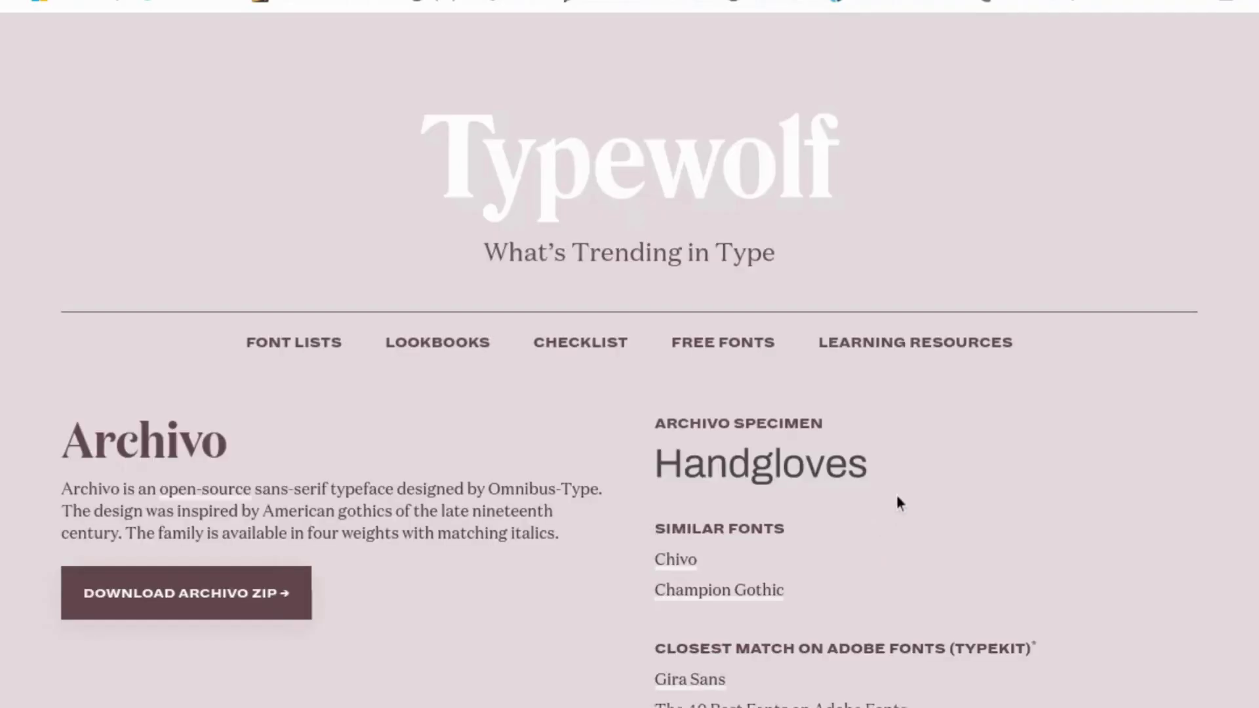
scroll(904, 492, down, 2)
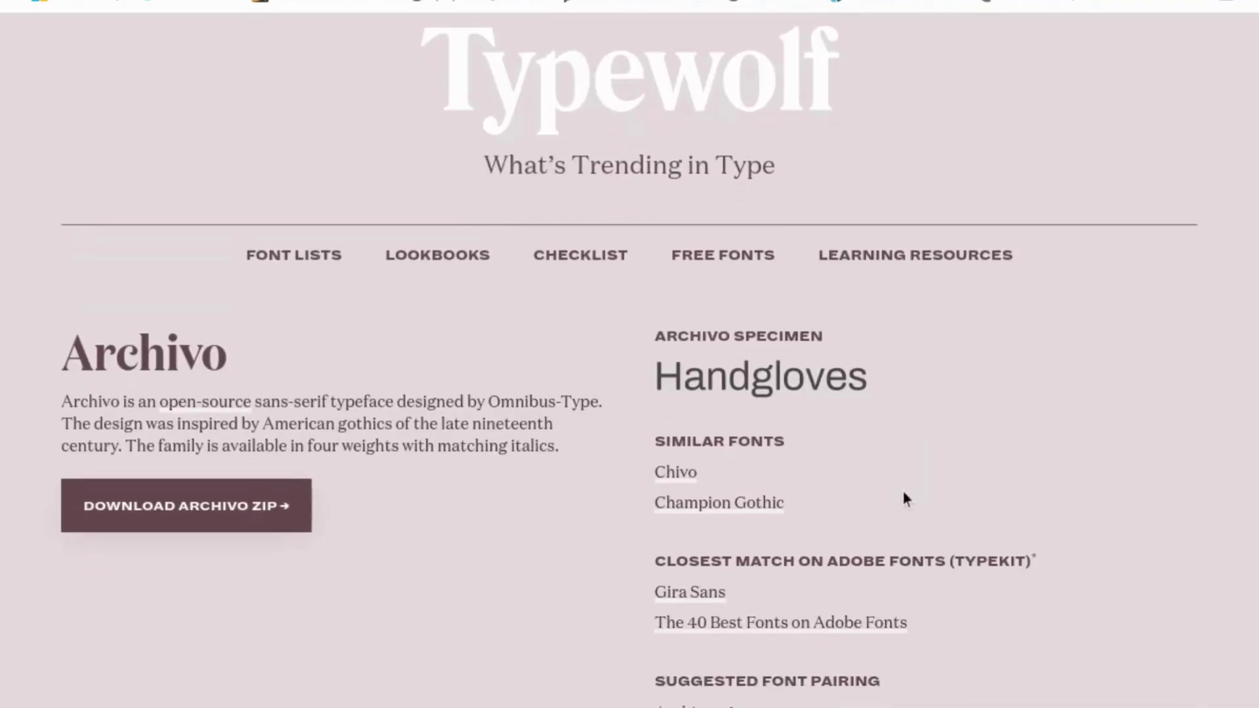
scroll(904, 498, down, 2)
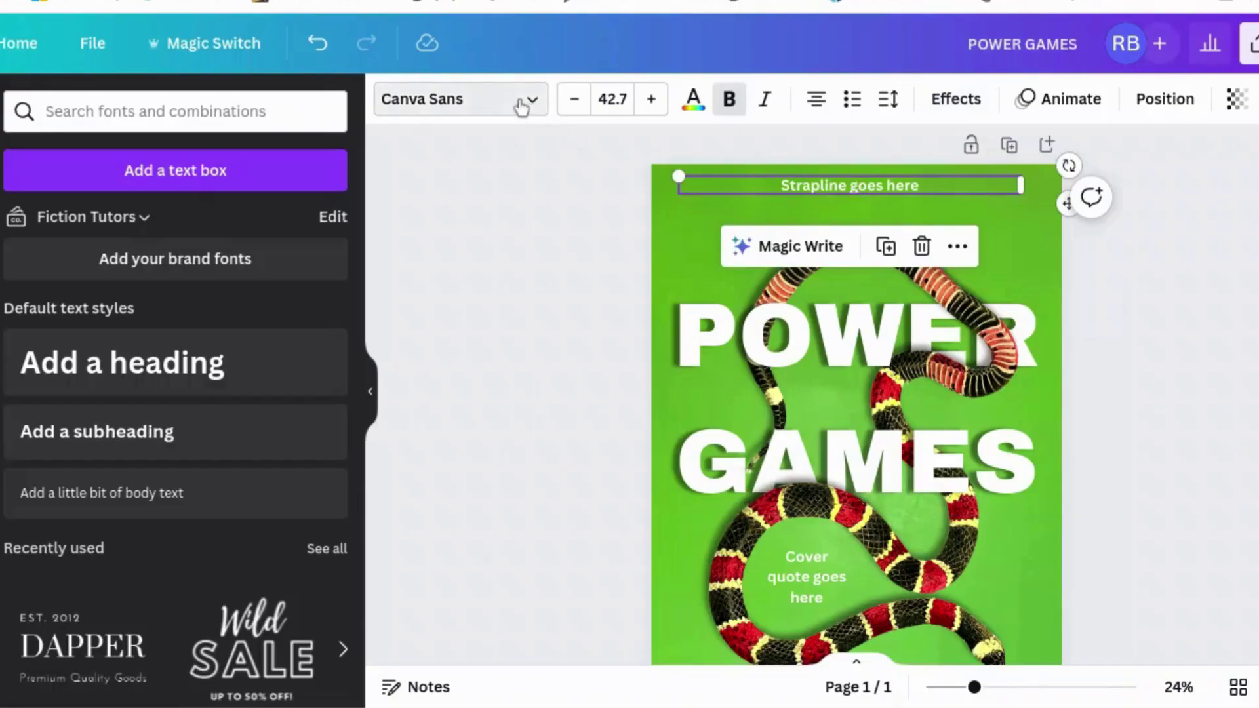
- Switch the strapline, cover quote and AUTHOR NAME text boxes one by one to Lora
click(518, 110)
click(235, 162)
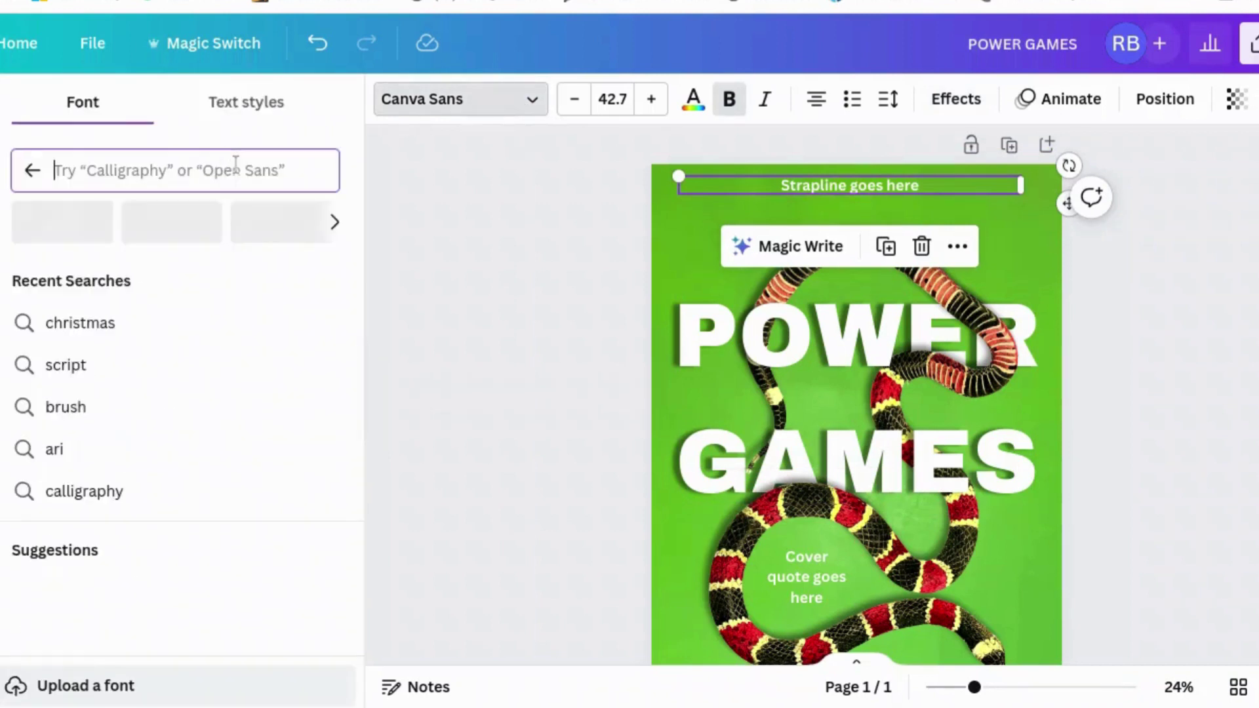
text(lora)
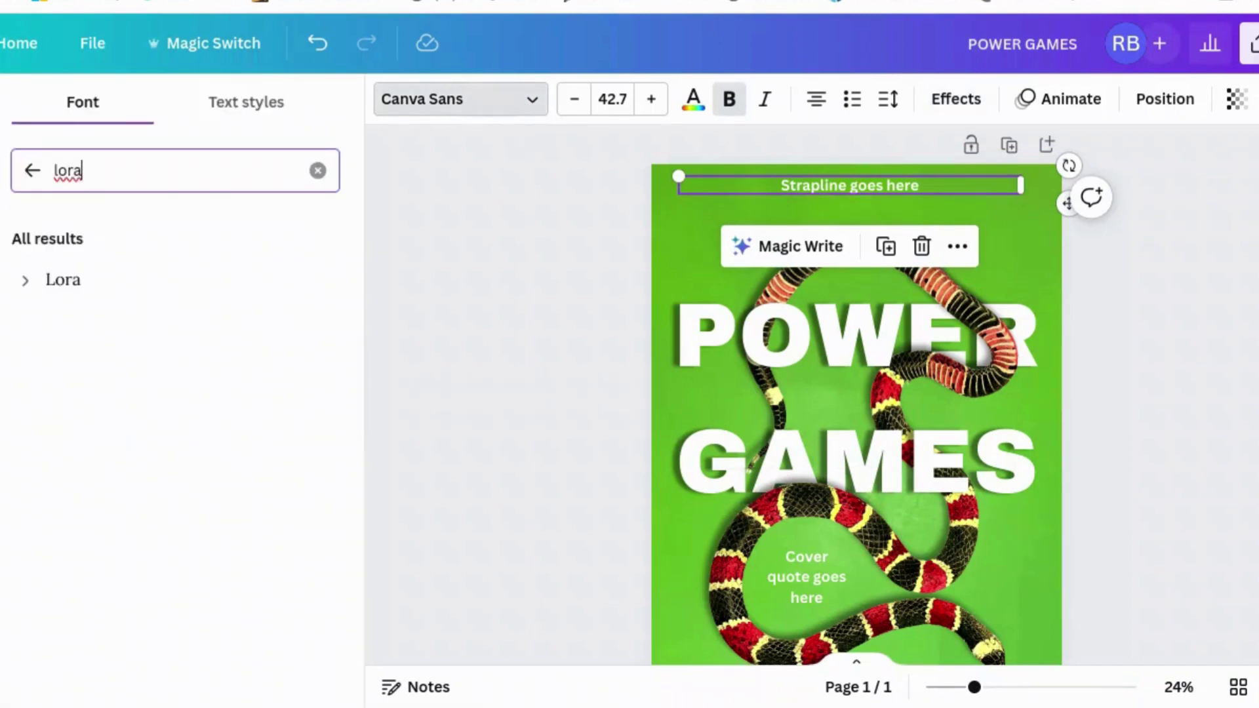
click(77, 294)
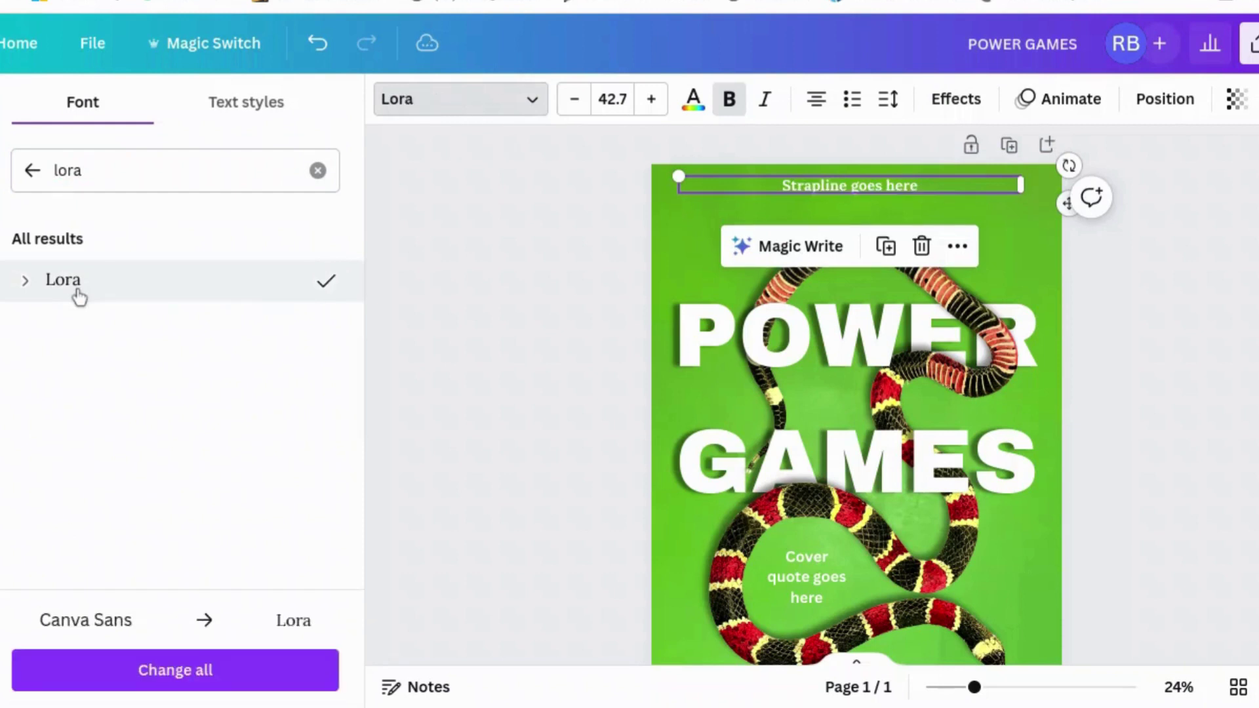
click(813, 582)
click(135, 284)
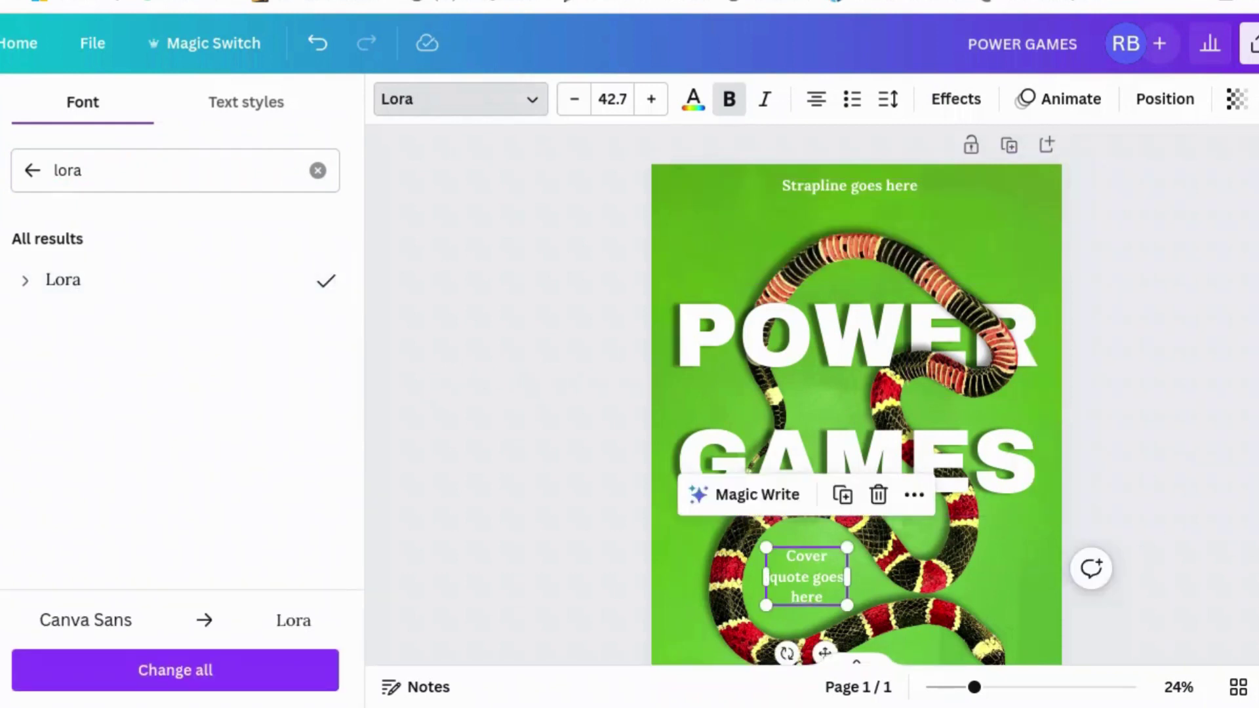
click(461, 99)
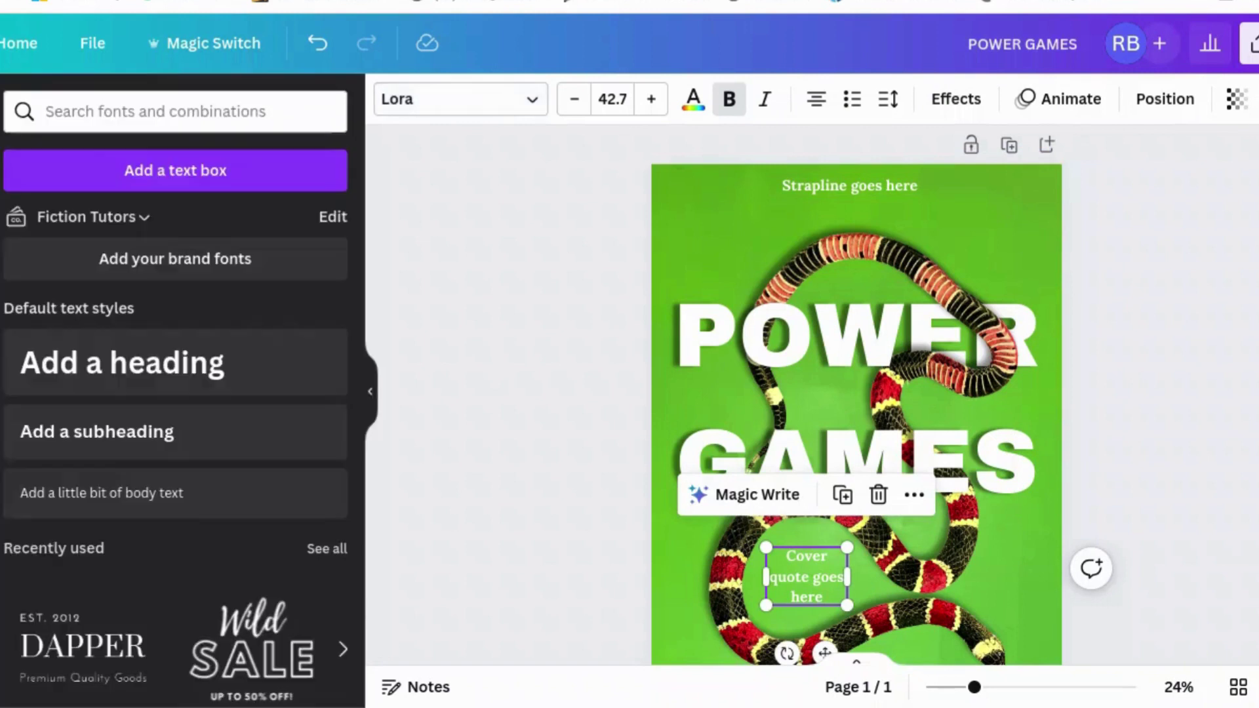
scroll(983, 525, down, 3)
click(1031, 570)
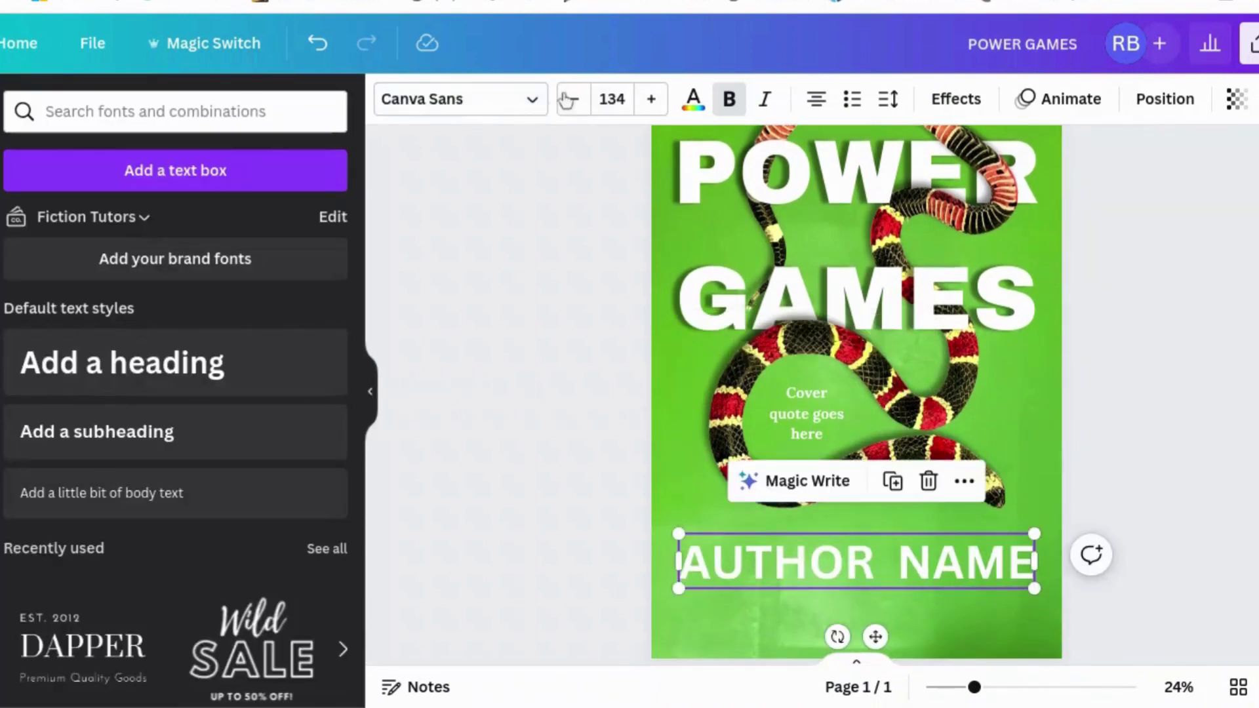
click(498, 98)
click(156, 288)
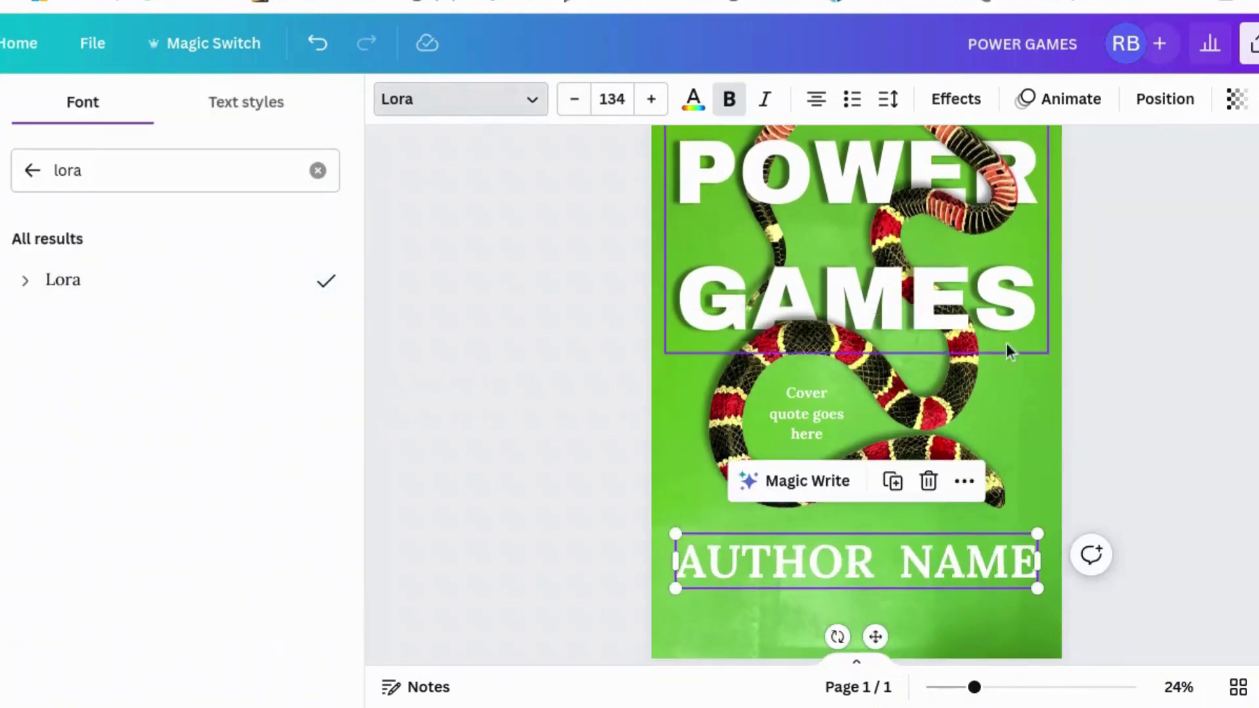
click(1214, 351)
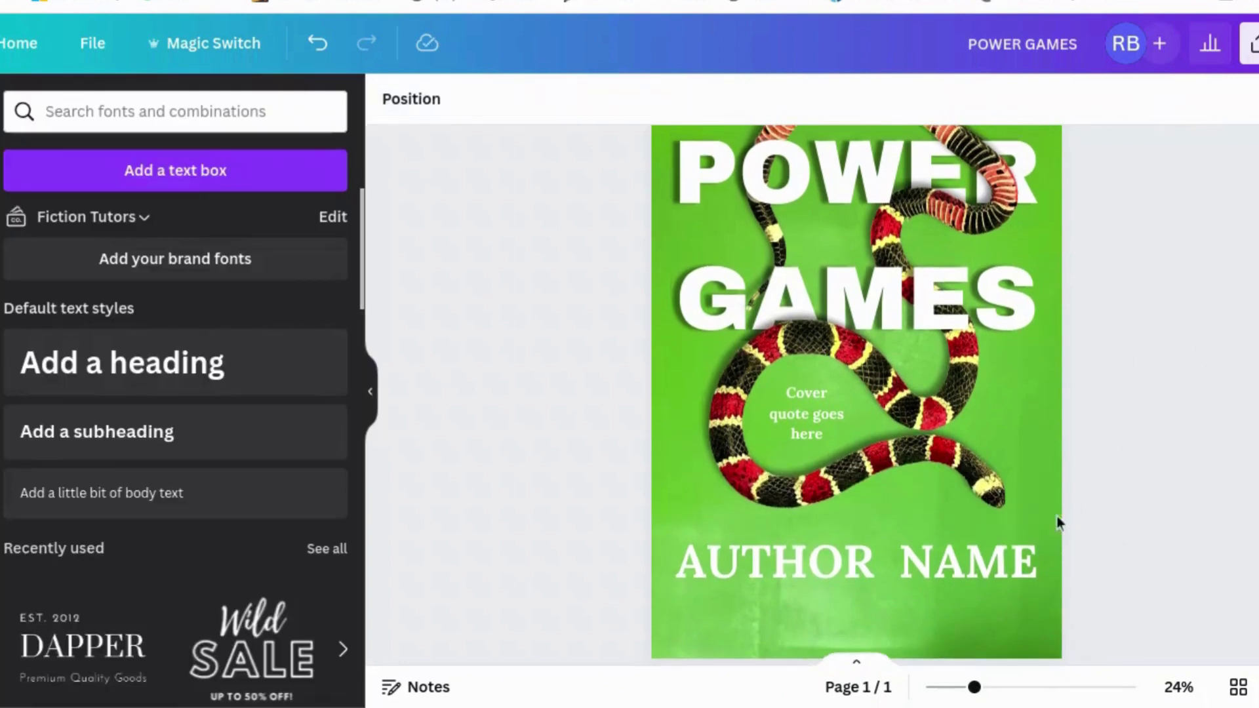
- Colour AUTHOR NAME in the snake's red from the photo swatches and move it lower
click(1016, 565)
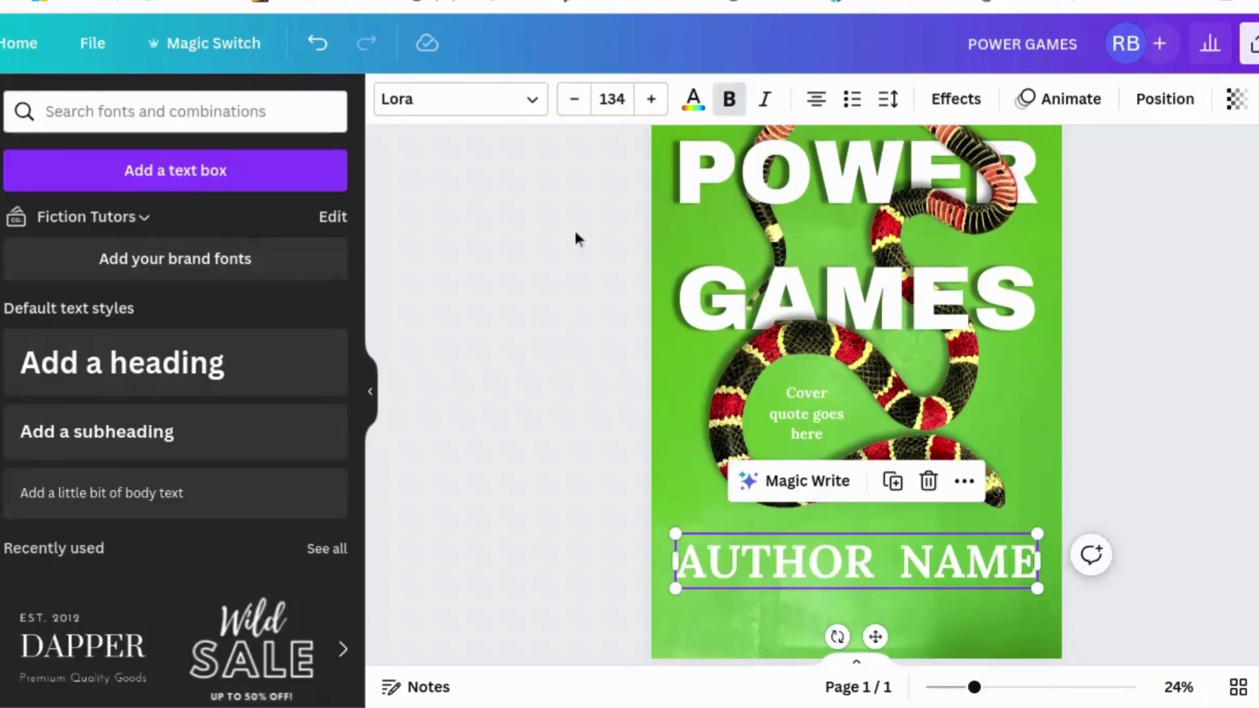
click(693, 98)
scroll(339, 405, down, 1)
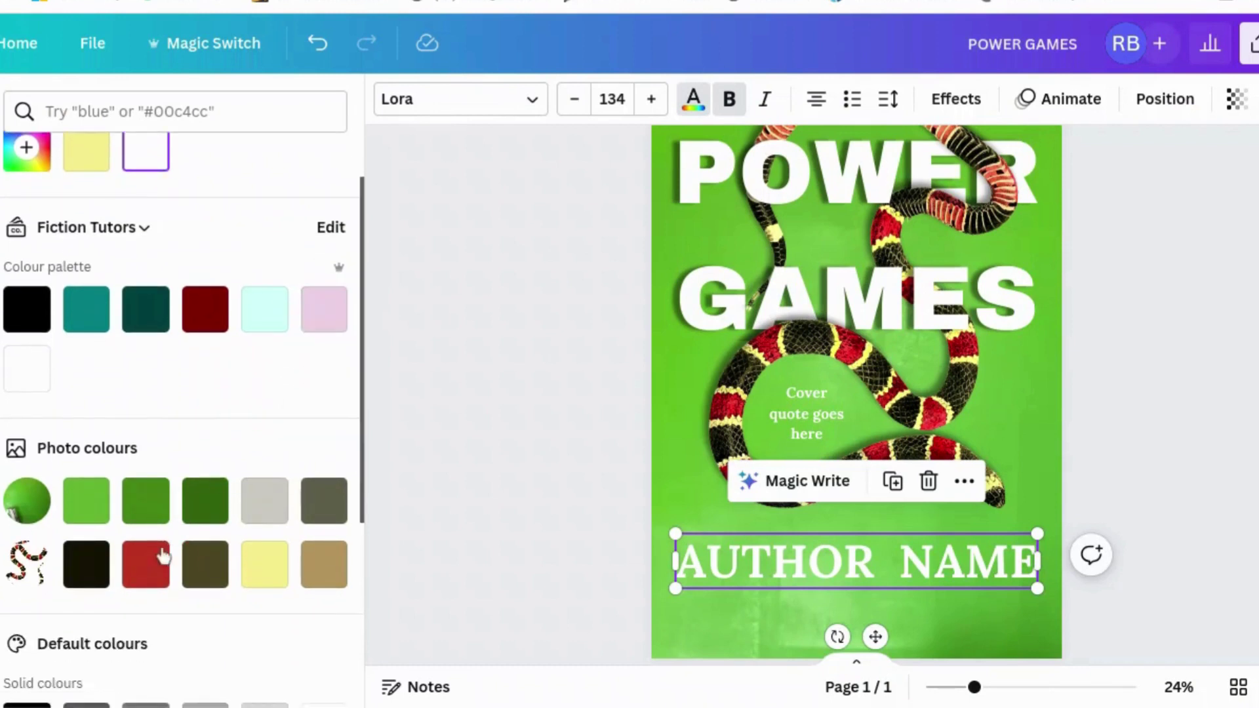
click(144, 565)
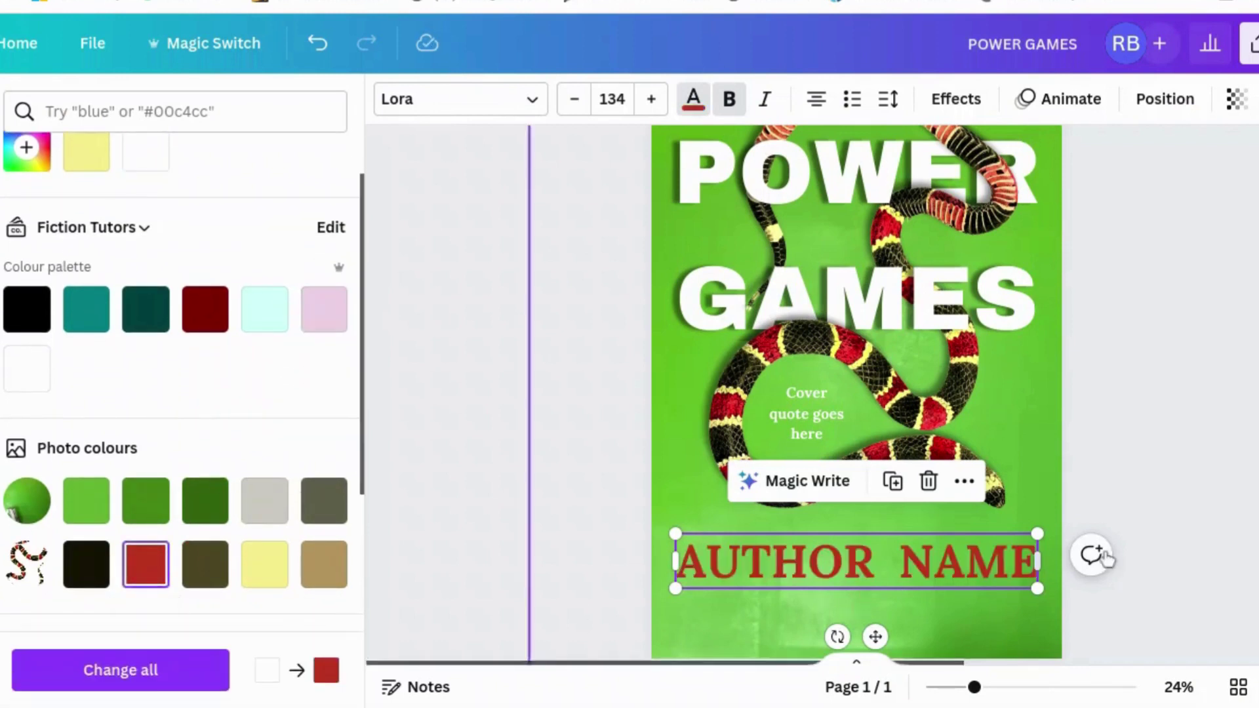
click(1132, 534)
click(1143, 518)
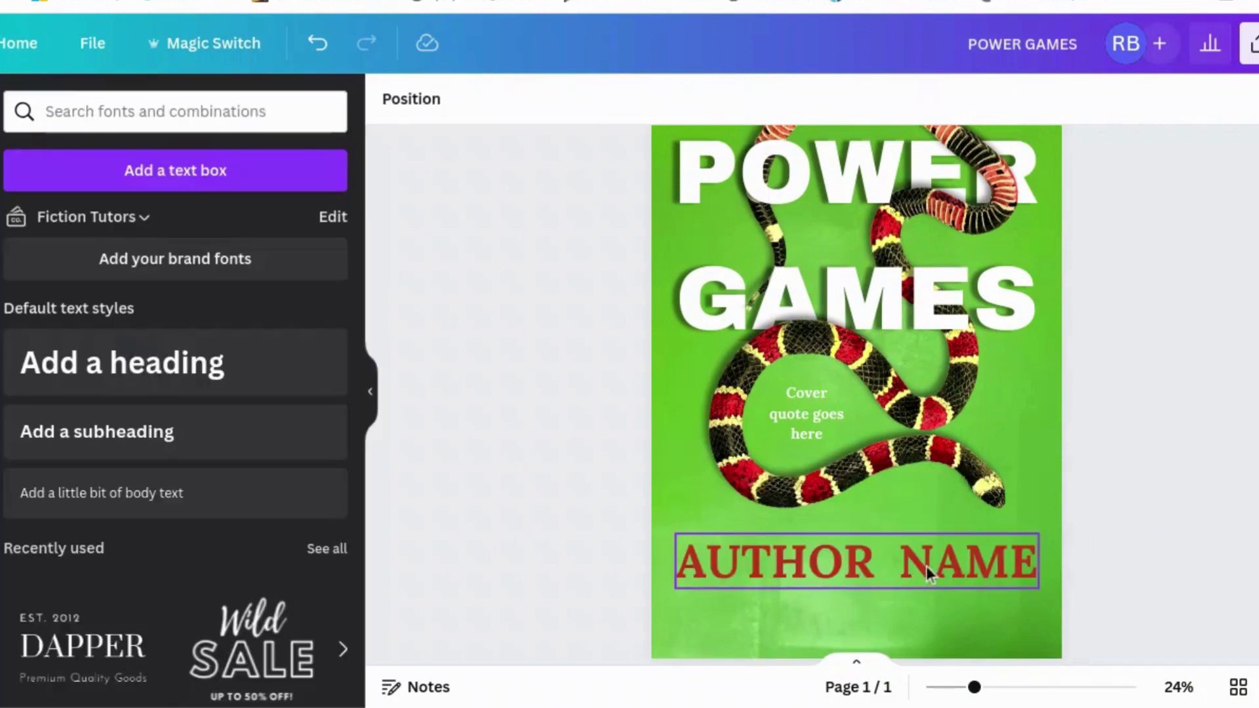
drag(929, 573, 928, 602)
click(1169, 501)
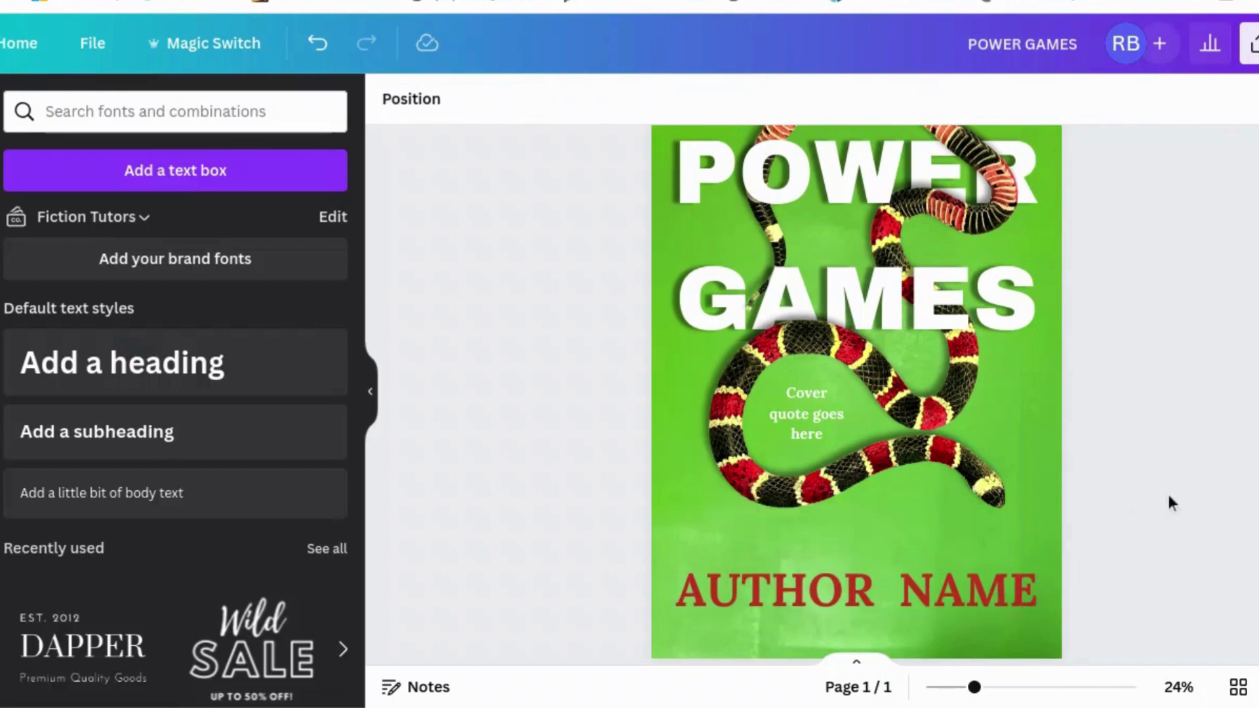
- Turn the cover quote and strapline text black
scroll(1170, 503, up, 2)
click(801, 512)
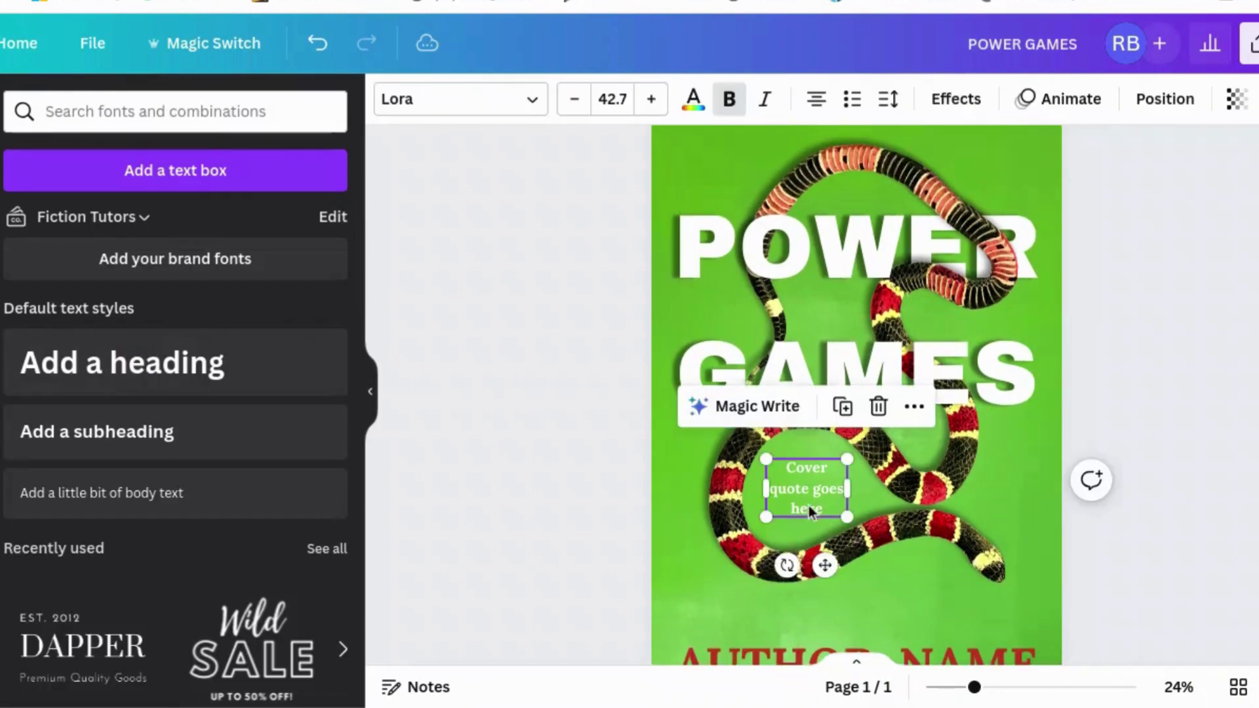
click(692, 100)
scroll(229, 420, down, 2)
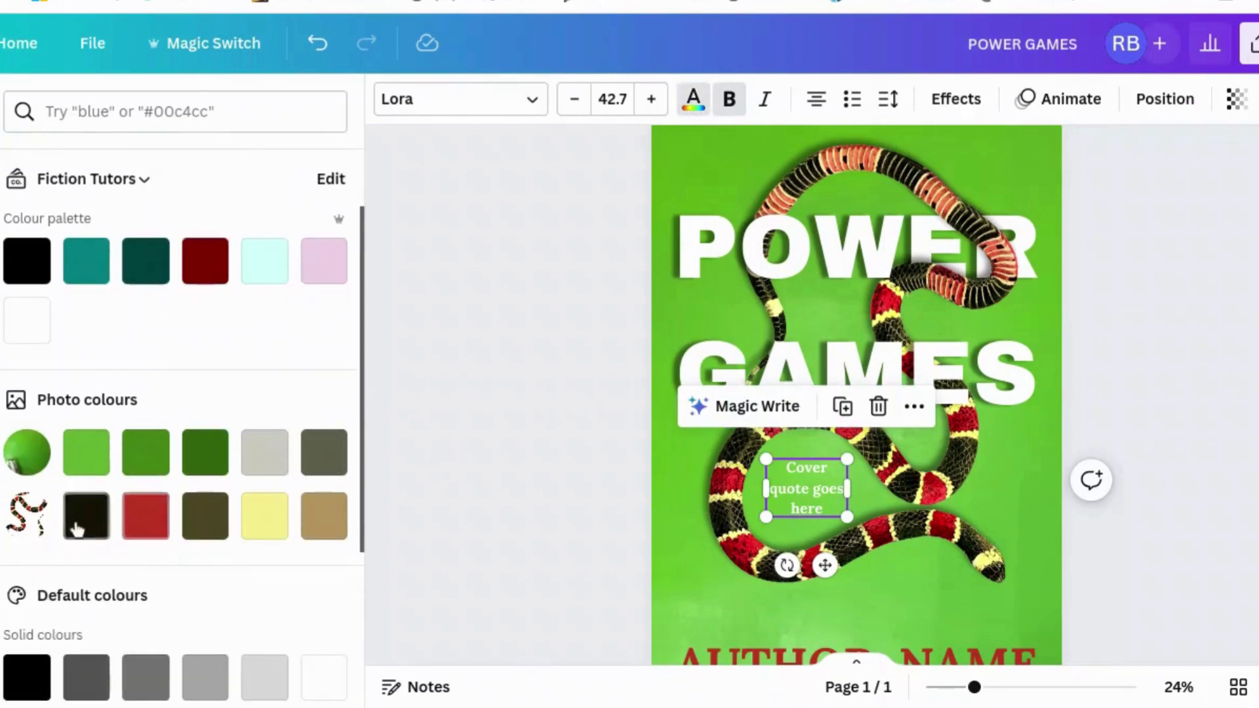
click(75, 524)
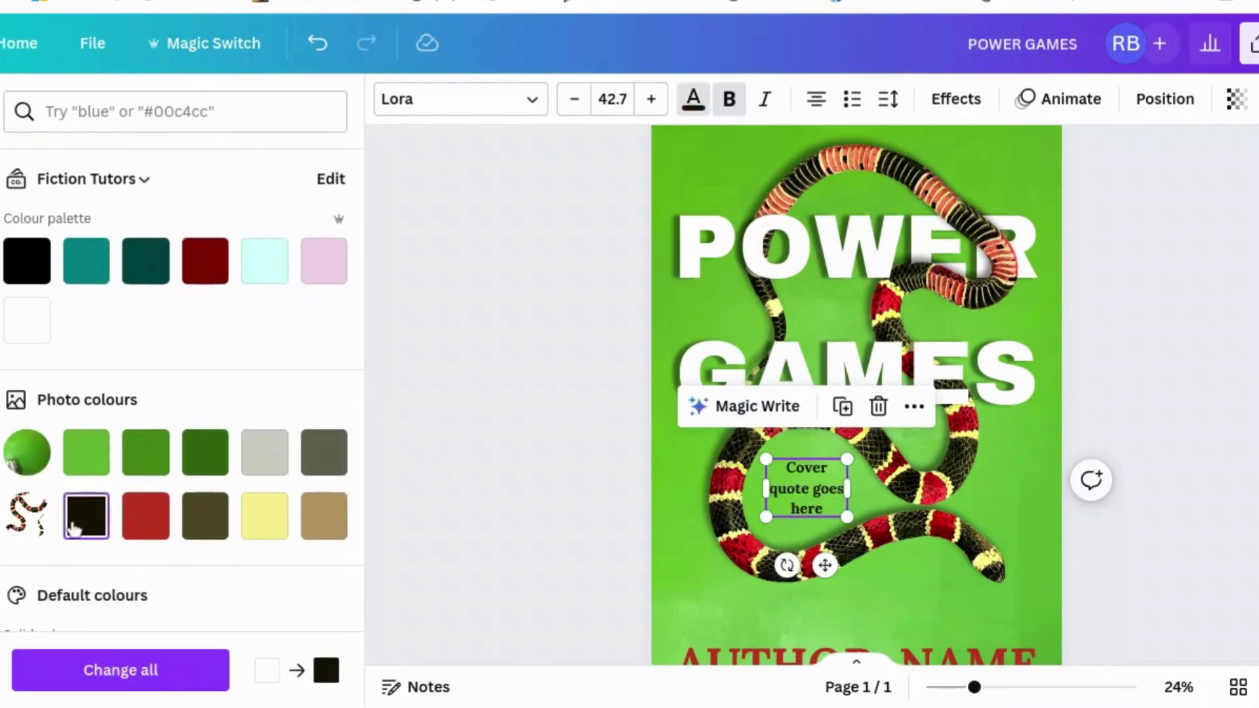
click(1182, 430)
scroll(1183, 430, up, 1)
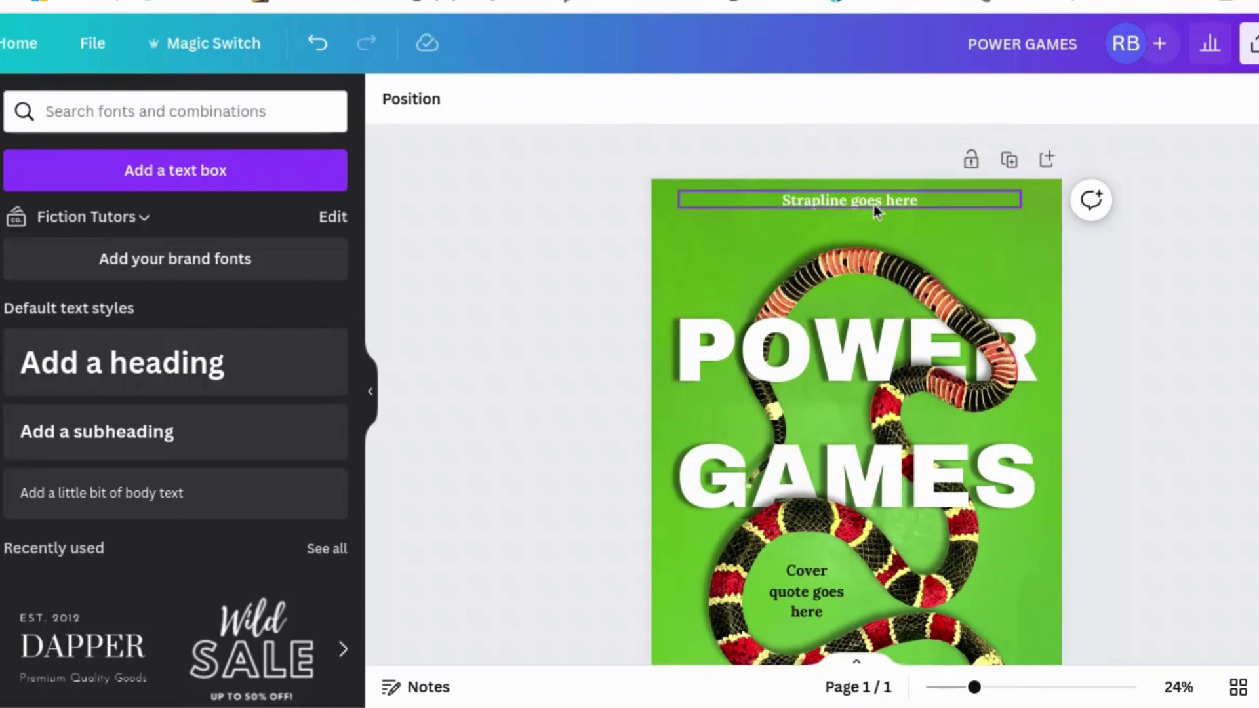
click(873, 202)
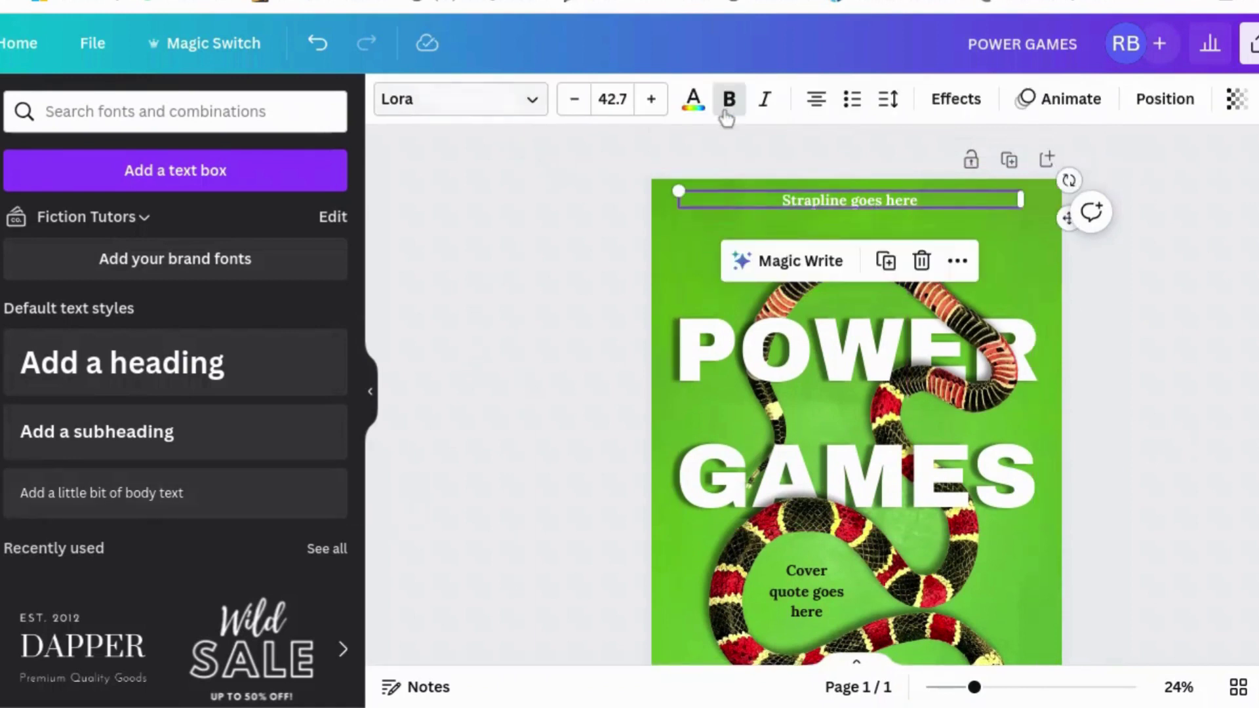
click(693, 100)
click(86, 643)
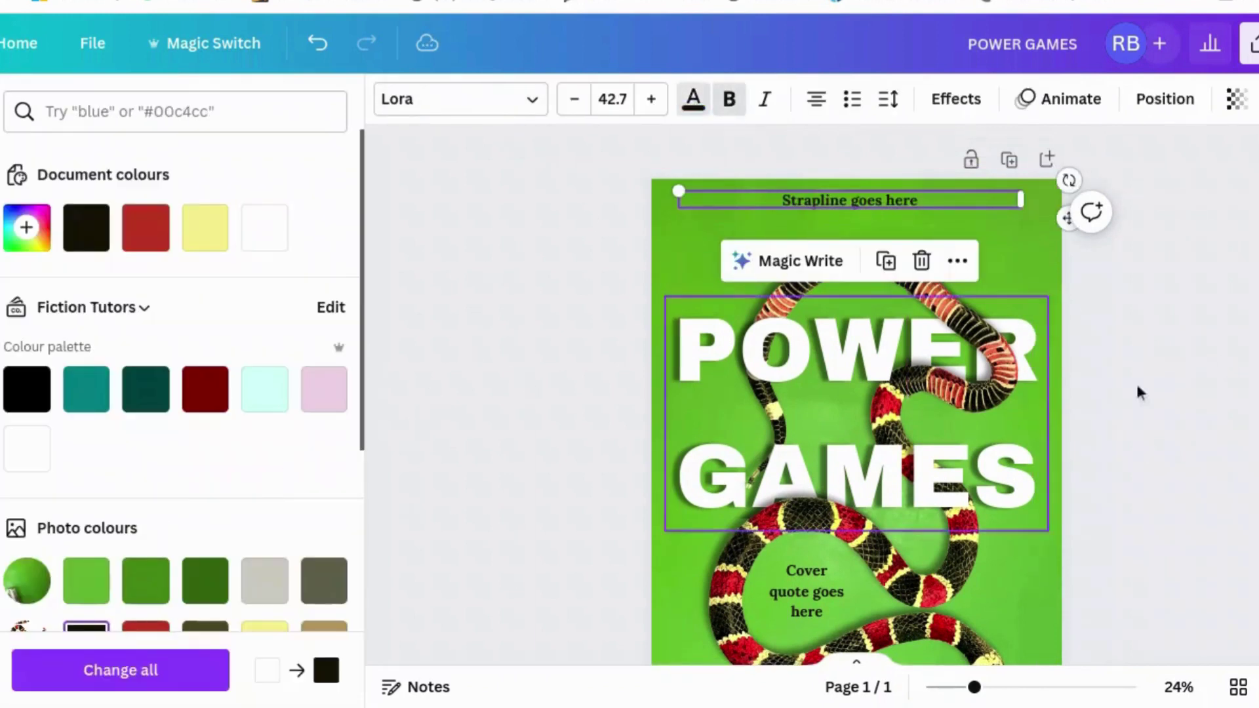
click(1207, 358)
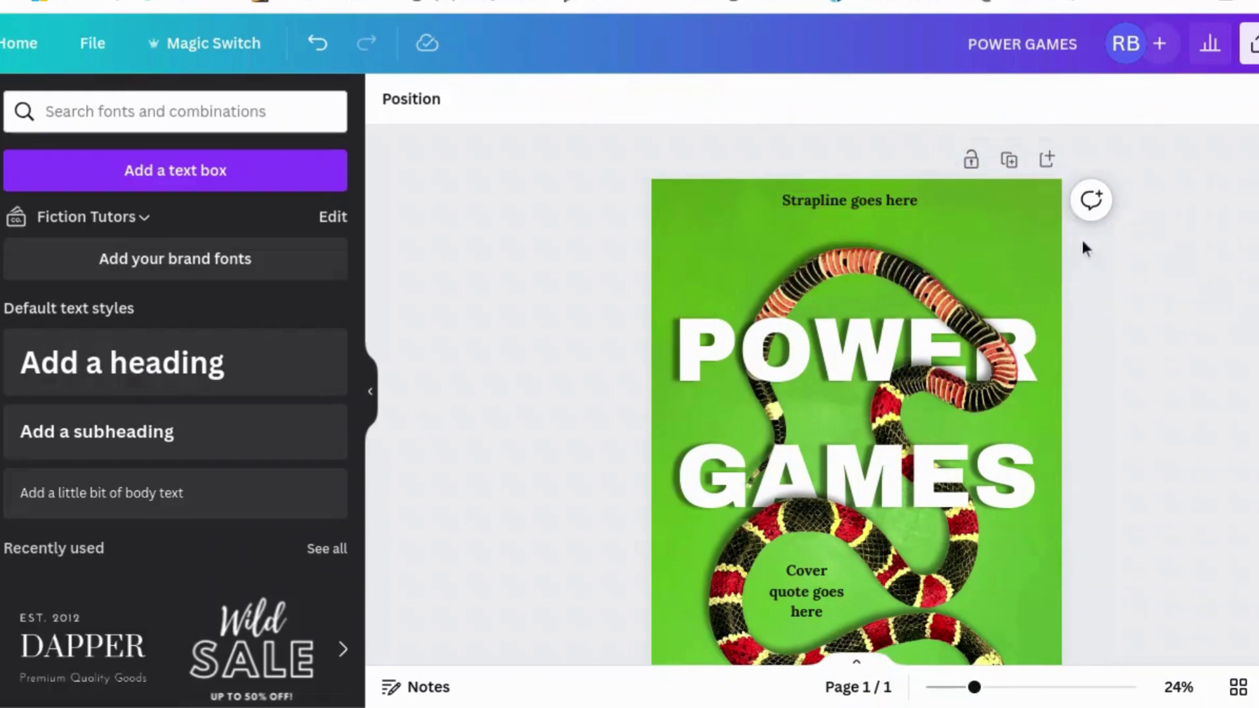
- Scroll down and zoom out to 17% to review the full POWER GAMES cover
scroll(1243, 421, down, 3)
drag(974, 687, 952, 687)
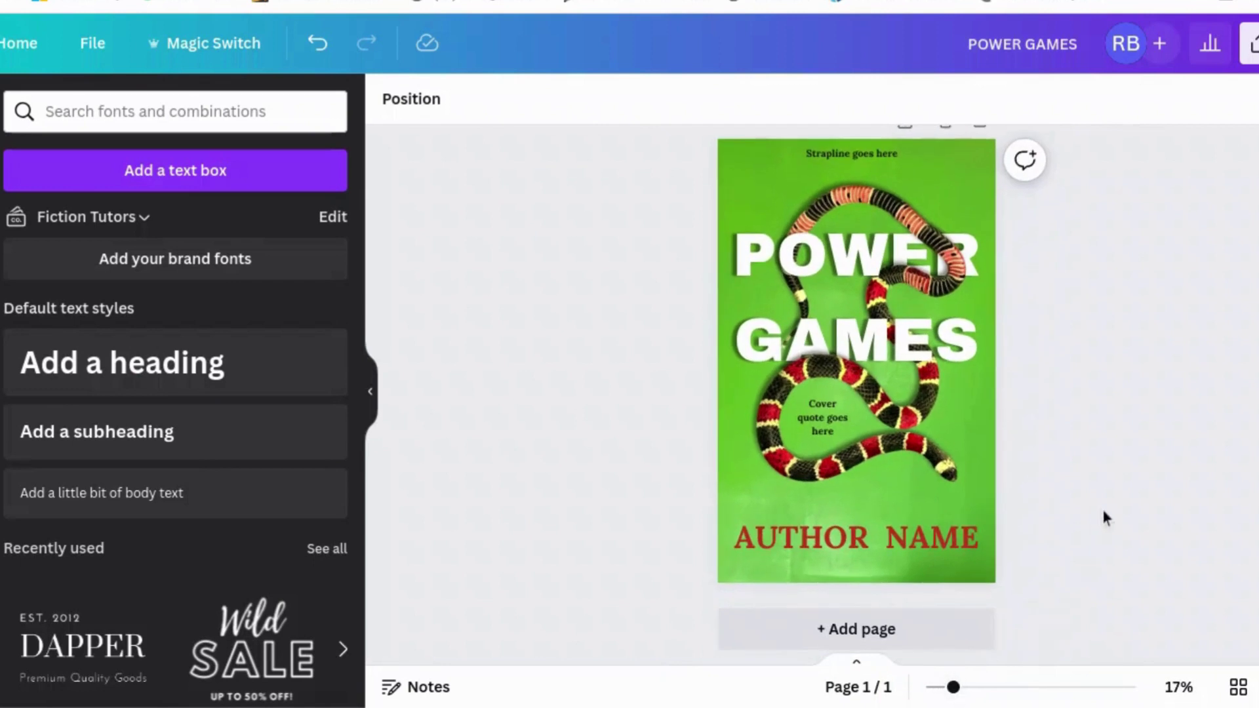